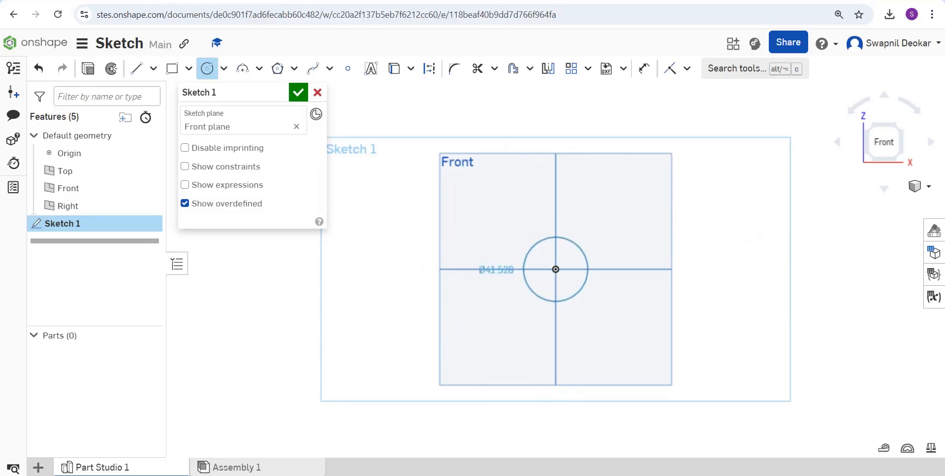
Sketch three concentric circles centred on the origin, the innermost about 41.5 mm and the outermost about 88.4 mm in diameter.
left_click(578, 292)
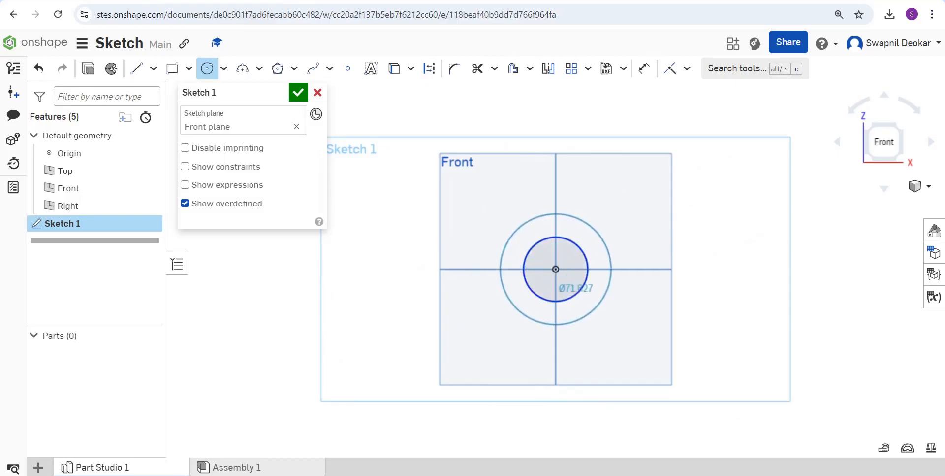
left_click(589, 301)
left_click(556, 268)
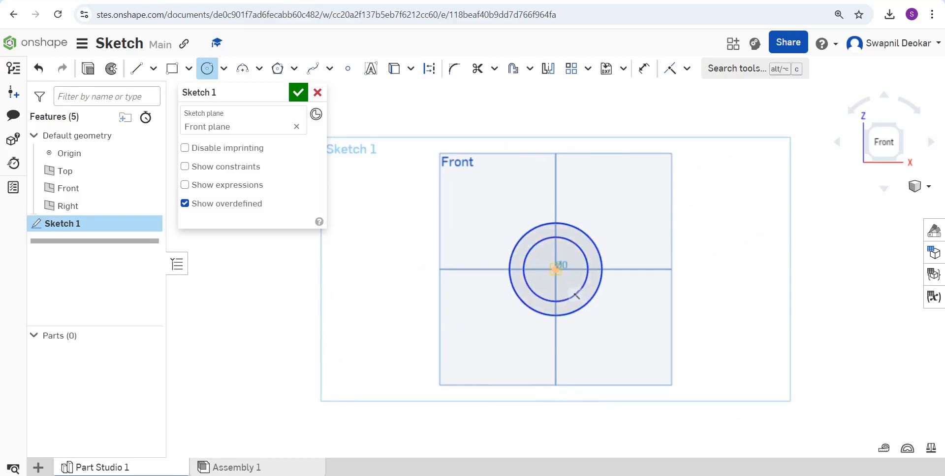
left_click(605, 318)
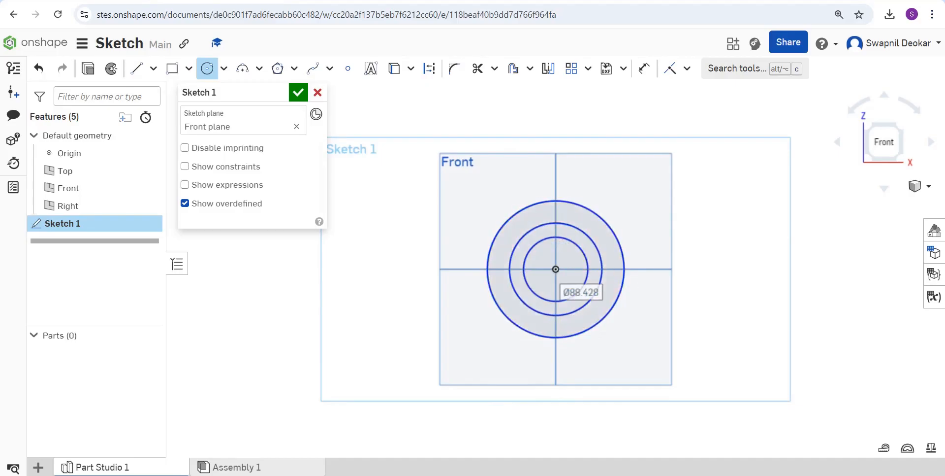
Dimension the innermost circle's diameter to 30 mm.
left_click(644, 68)
left_click(586, 256)
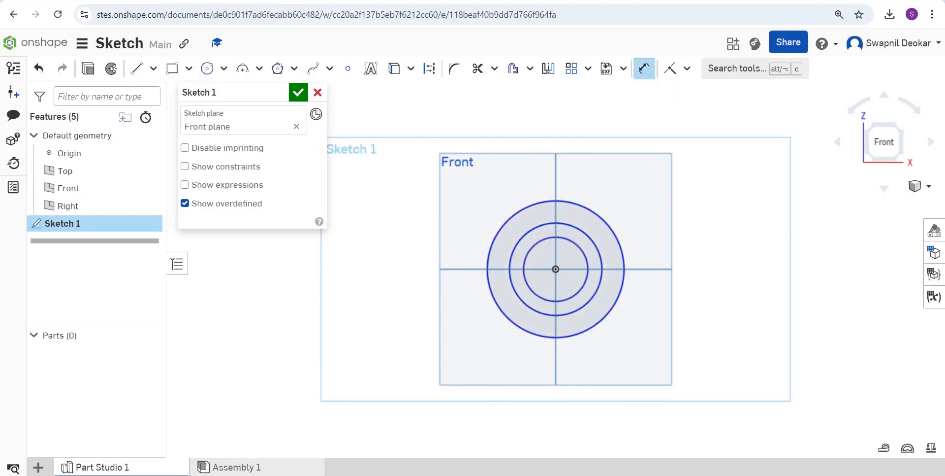
left_click(689, 223)
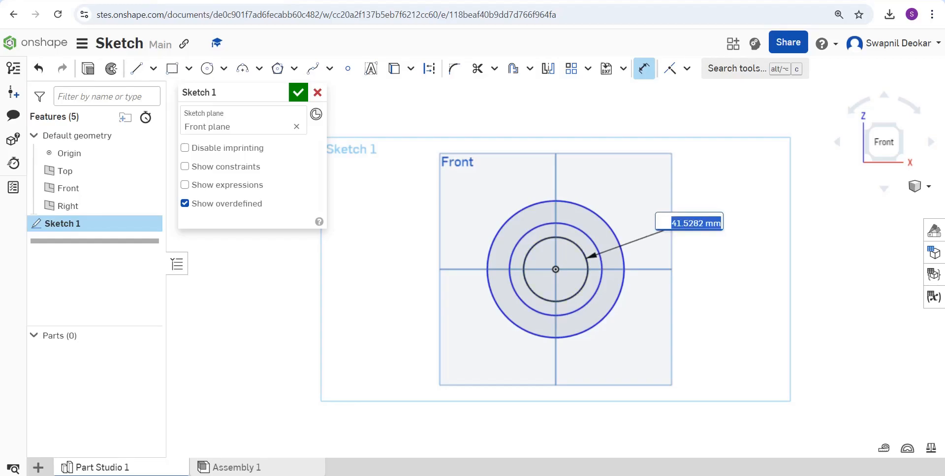
type("3")
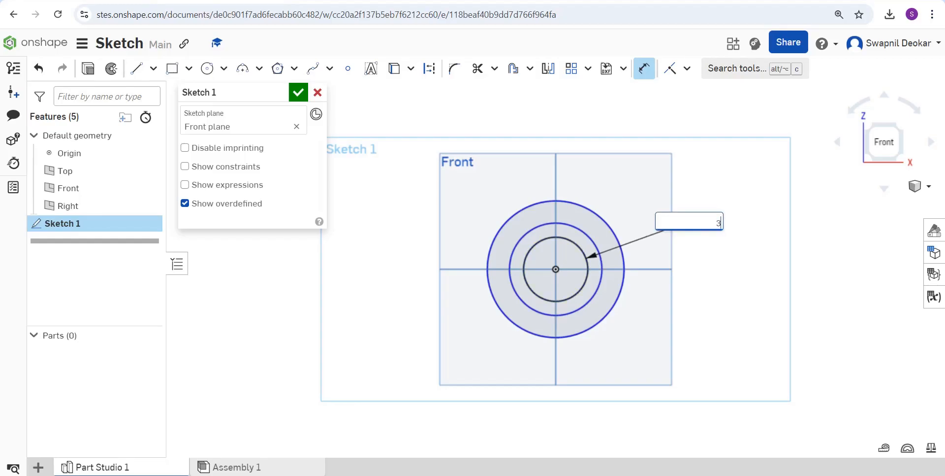
type("0")
key("Return")
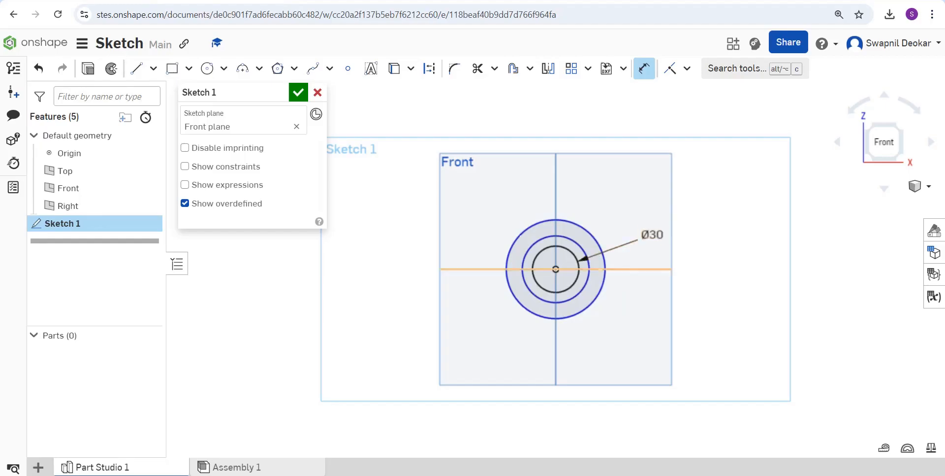
Dimension the middle circle's diameter to 44 mm and the outermost circle's diameter to 50 mm.
left_click(581, 293)
left_click(635, 329)
type("44")
key("Return")
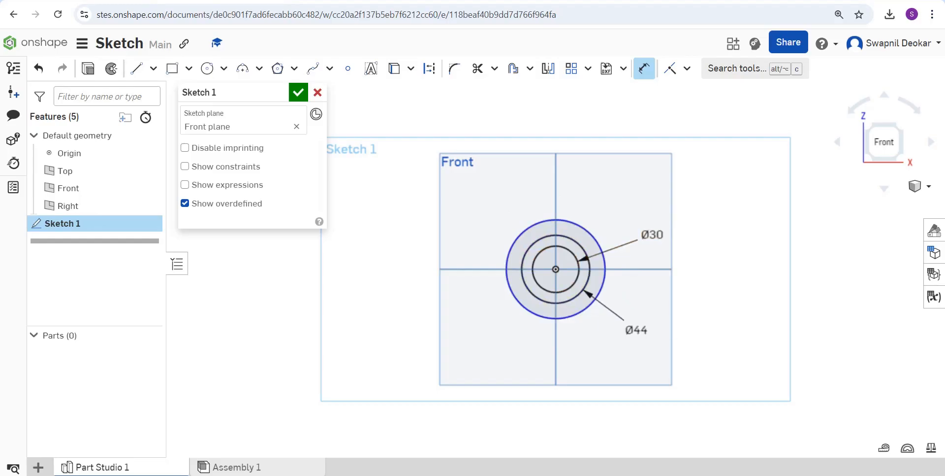
left_click(602, 249)
left_click(490, 199)
type("50")
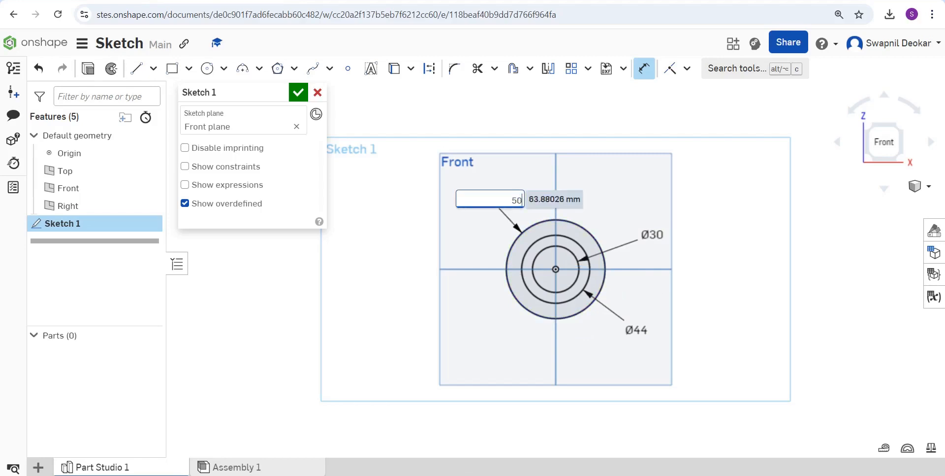
key("Return")
key("f")
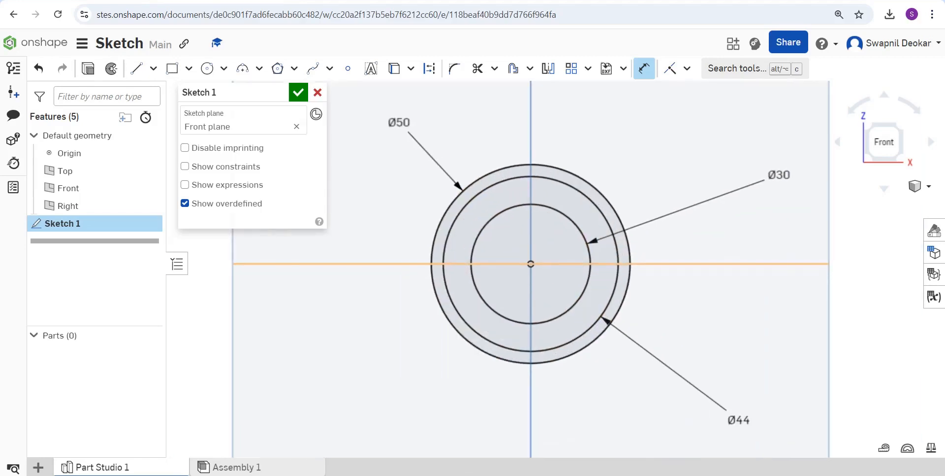
Sketch a small circle centred where the 30 mm circle meets the horizontal axis right of the origin, and set its diameter to 3 mm.
left_click(207, 69)
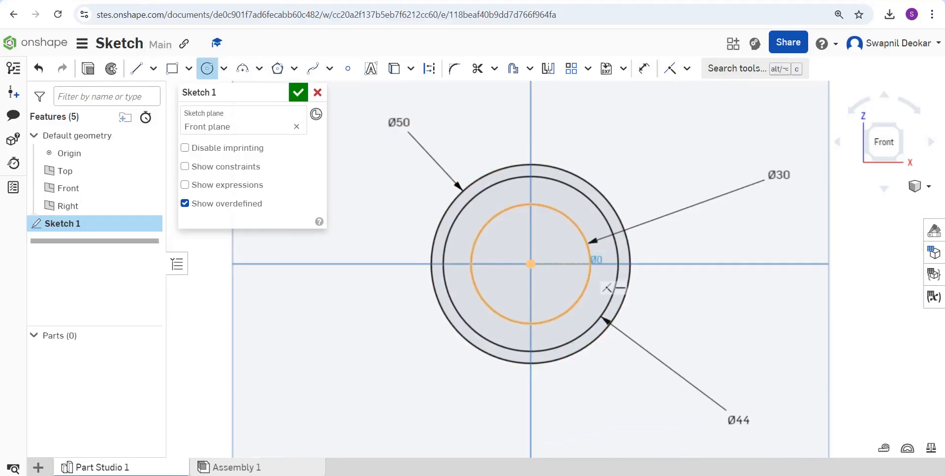
left_click(579, 264)
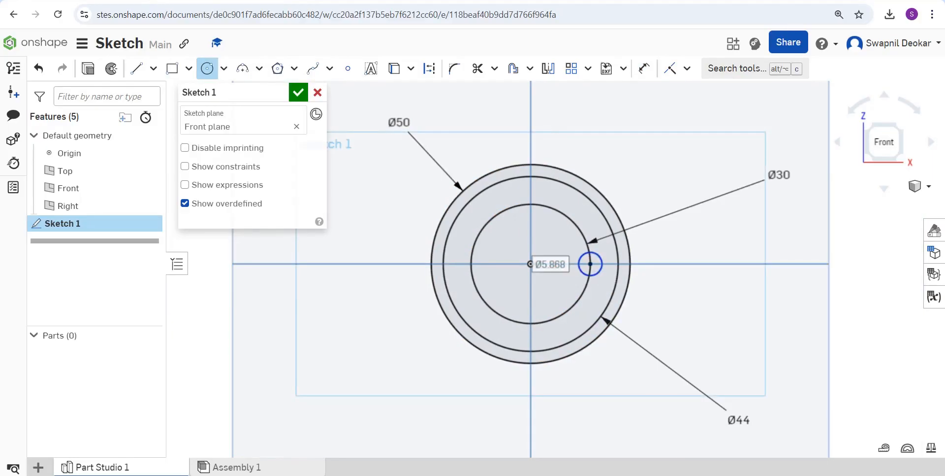
key("d")
left_click(578, 264)
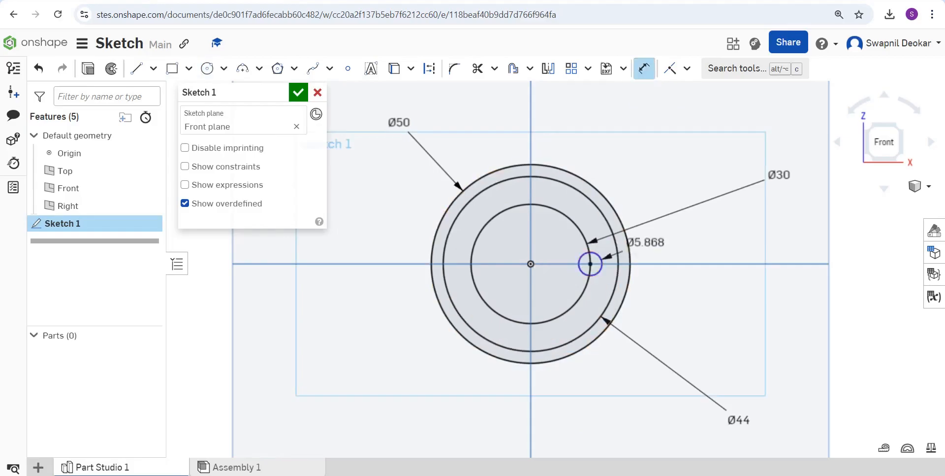
left_click(640, 239)
type("3")
key("Return")
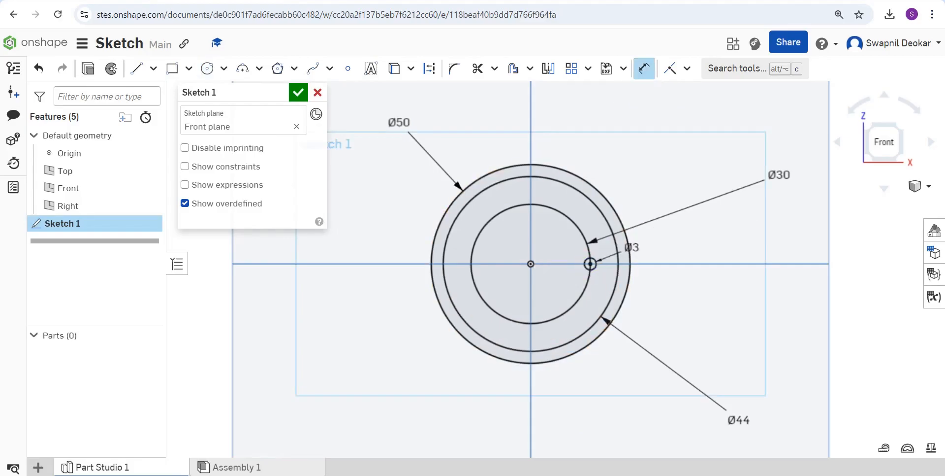
Create a circular pattern of the 3 mm circle with 7 instances around the origin, moving the 44 mm dimension label closer to its circle.
scroll(590, 261, "up", 3)
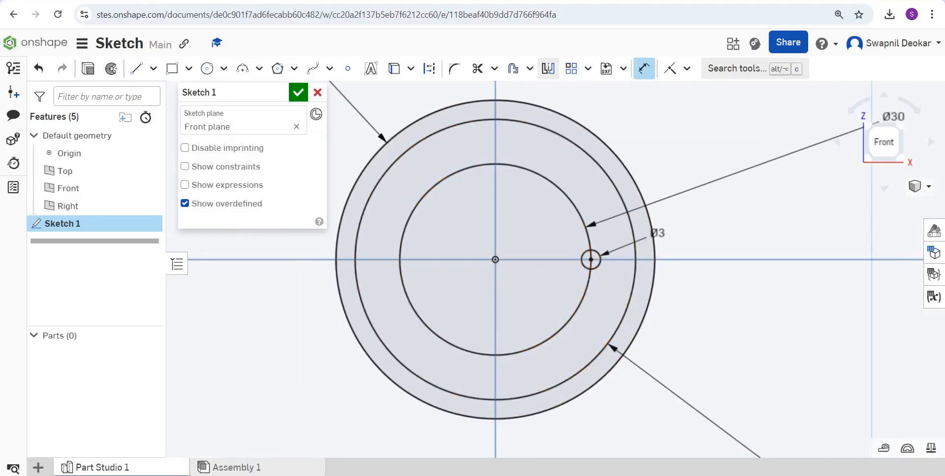
left_click(587, 68)
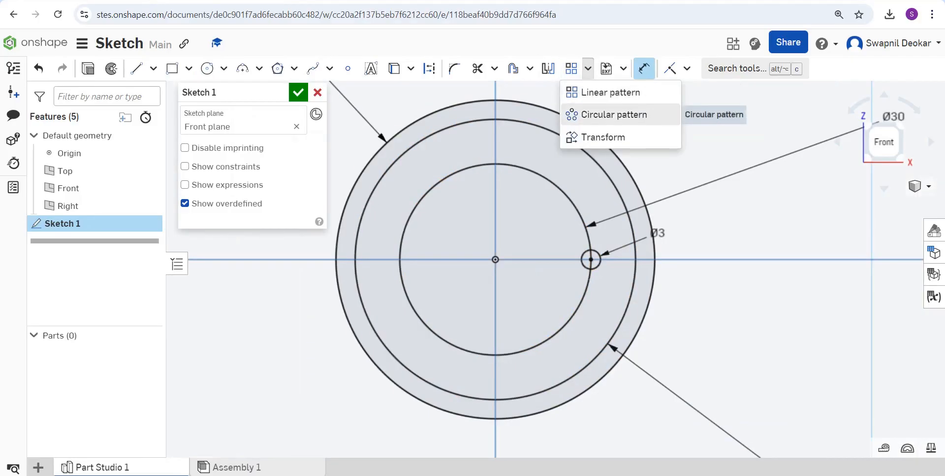
left_click(614, 114)
scroll(642, 269, "down", 3)
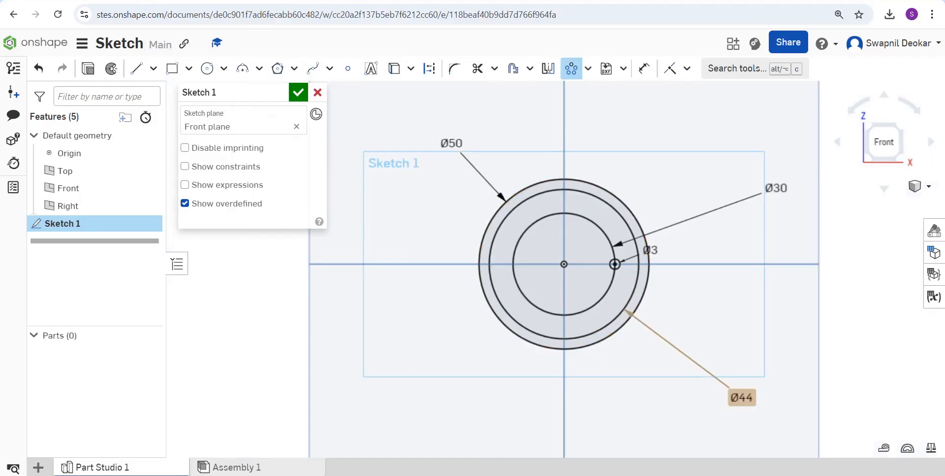
left_click_drag(742, 397, 669, 335)
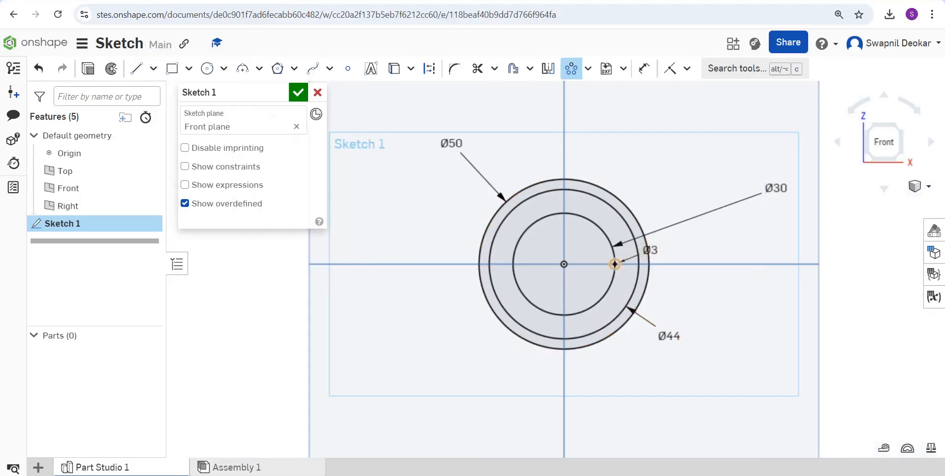
left_click(615, 264)
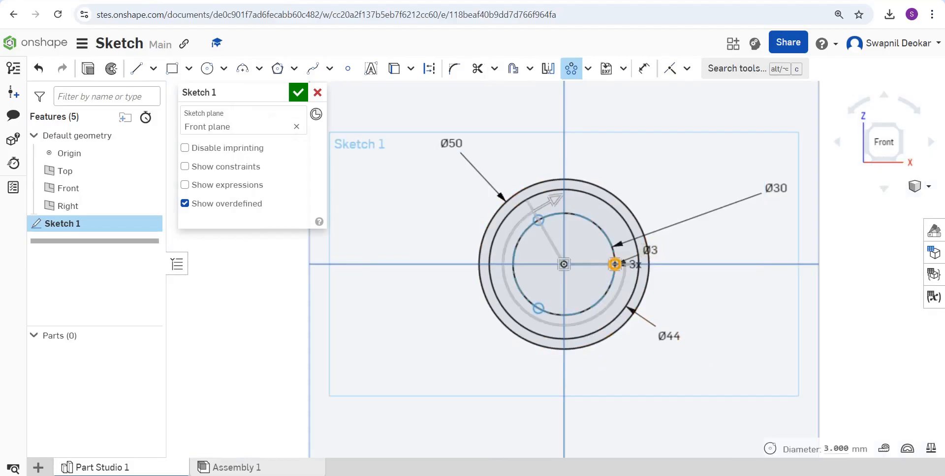
left_click(635, 264)
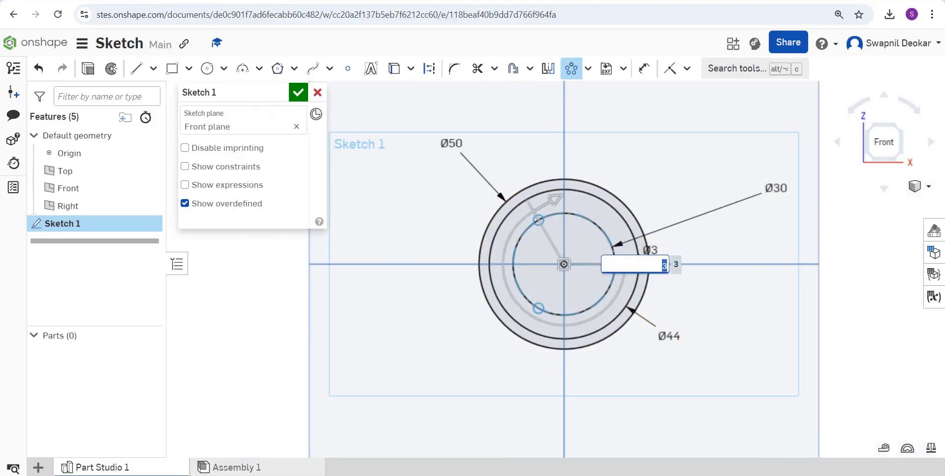
type("7")
key("Return")
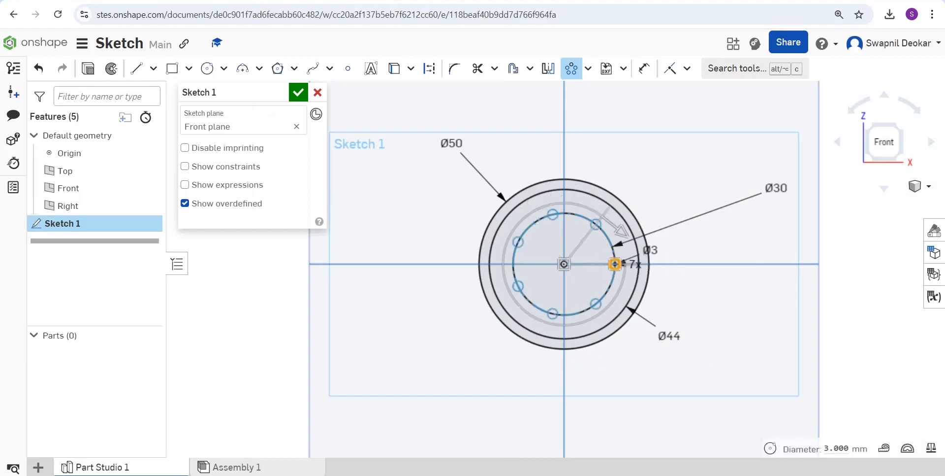
key("Return")
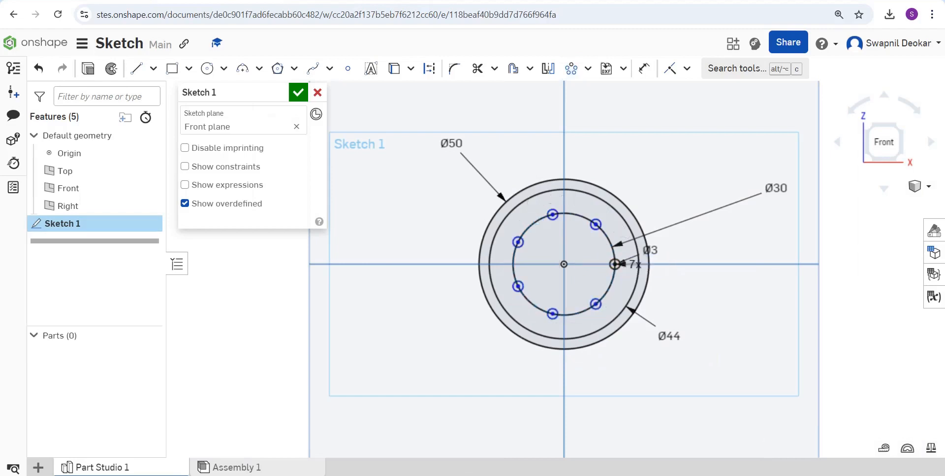
Convert the 30 mm circle through the small circles' centres to construction geometry.
left_click(580, 231)
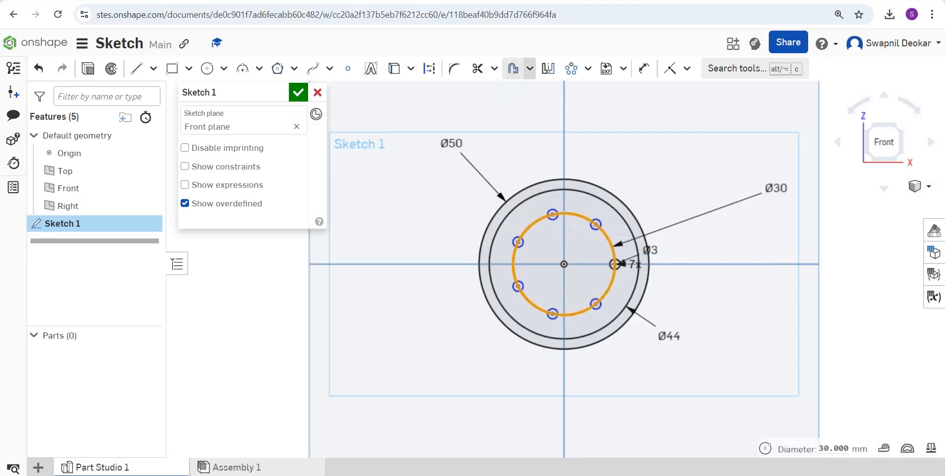
left_click(429, 69)
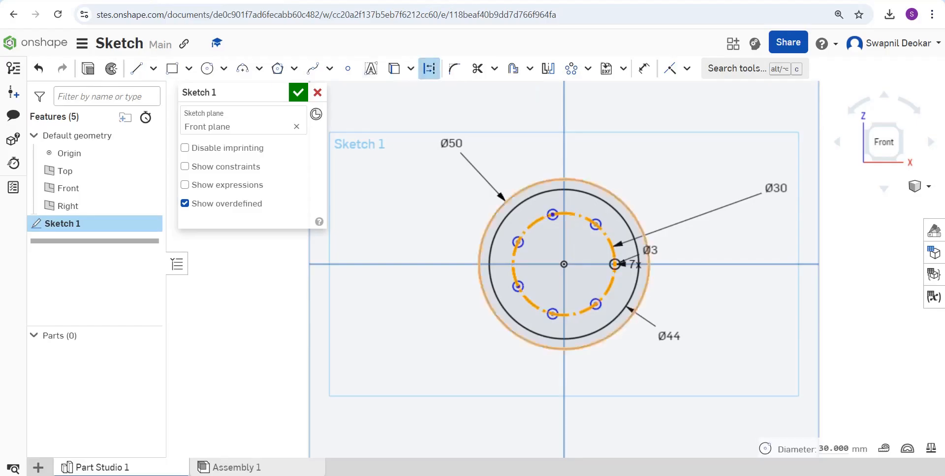
key("Escape")
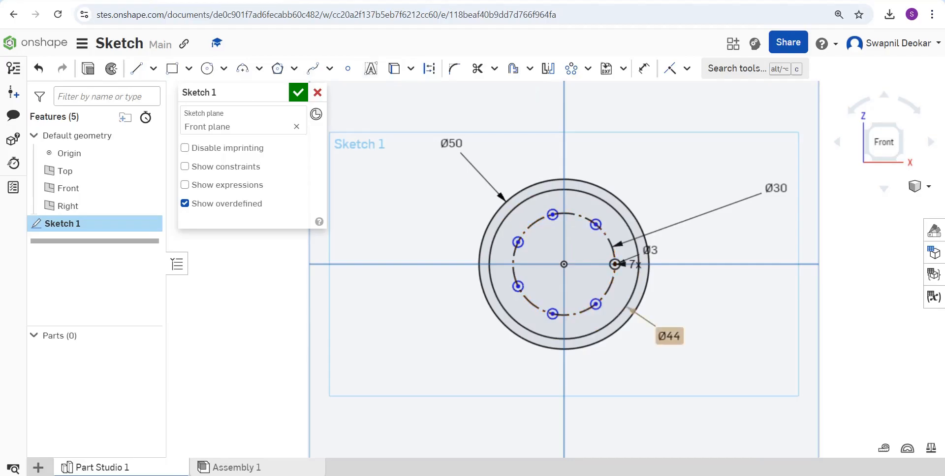
Sketch a large circle about 95 mm in diameter, centred on the horizontal axis about 18 mm left of the origin.
key("alt+Tab")
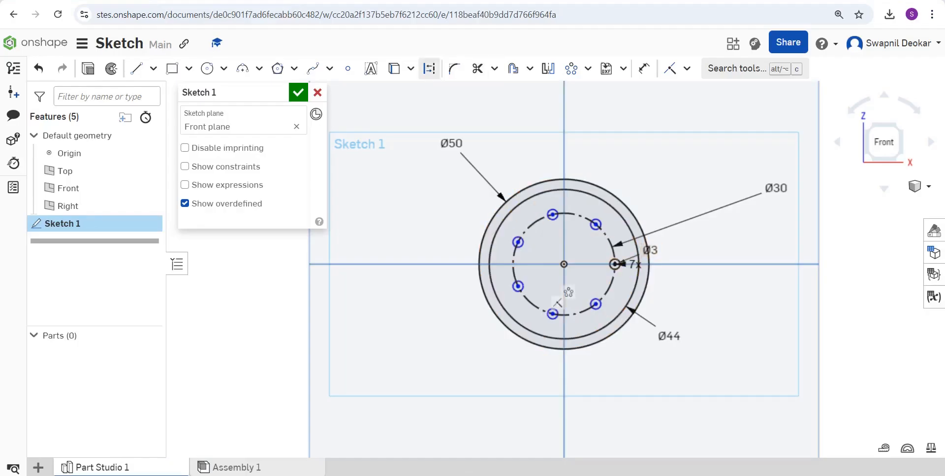
left_click(207, 69)
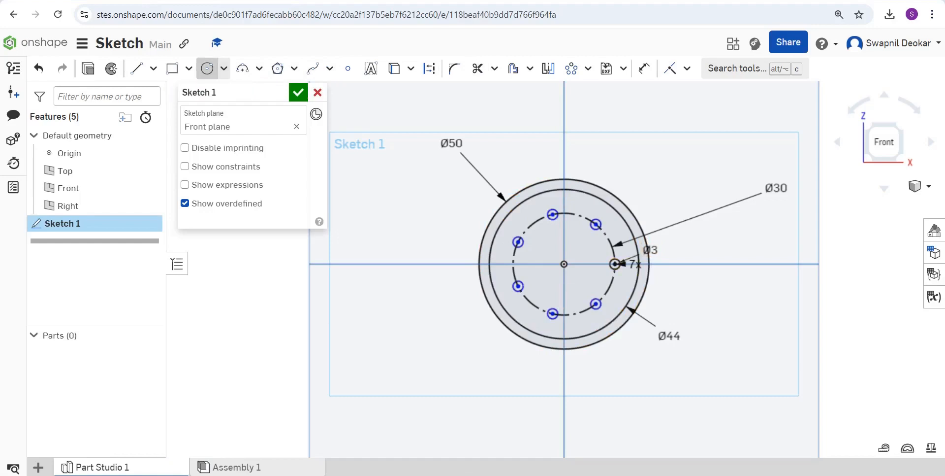
left_click(502, 263)
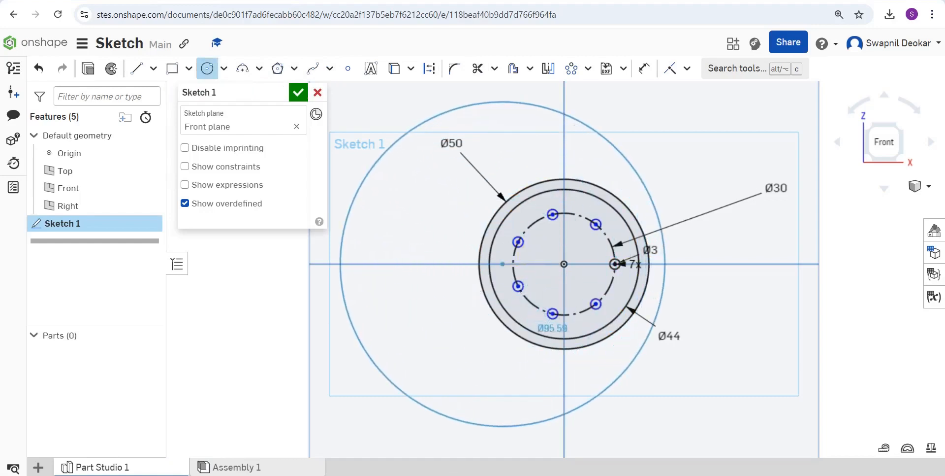
left_click(602, 392)
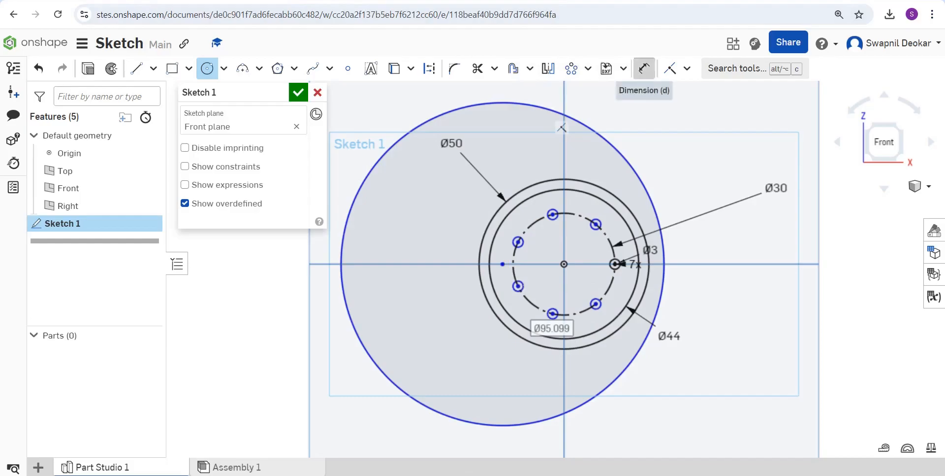
Try to dimension the horizontal distance between the large circle's centre and the origin to 20 mm.
left_click(644, 68)
left_click(564, 264)
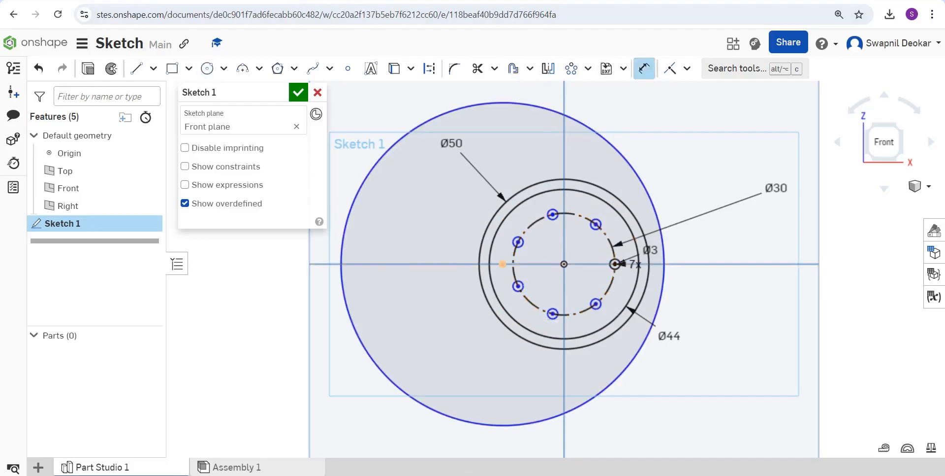
left_click(502, 264)
left_click(515, 394)
type("20")
key("Return")
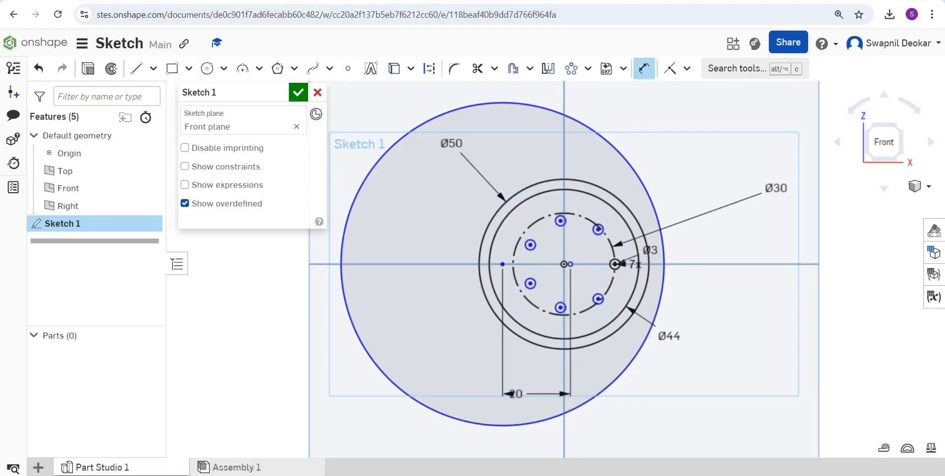
Undo the 20 mm distance value and delete the horizontal dimension from the large circle's centre.
key("Escape")
key("ctrl+z")
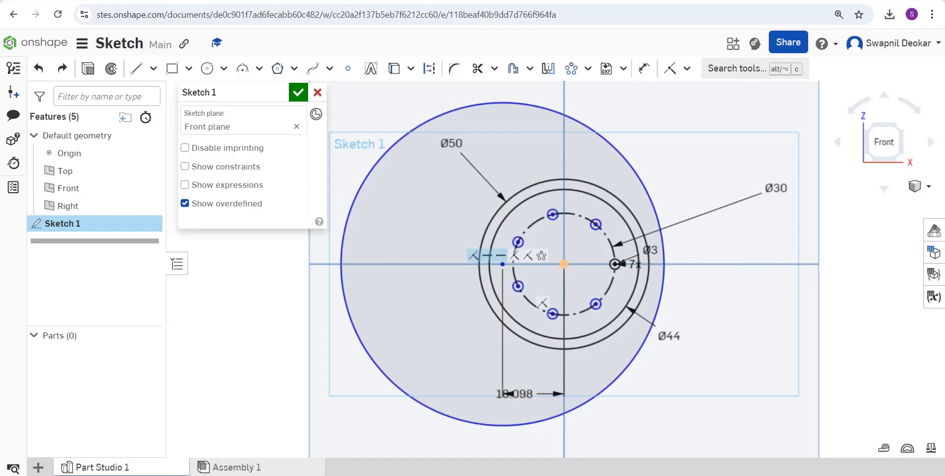
scroll(565, 281, "up", 2)
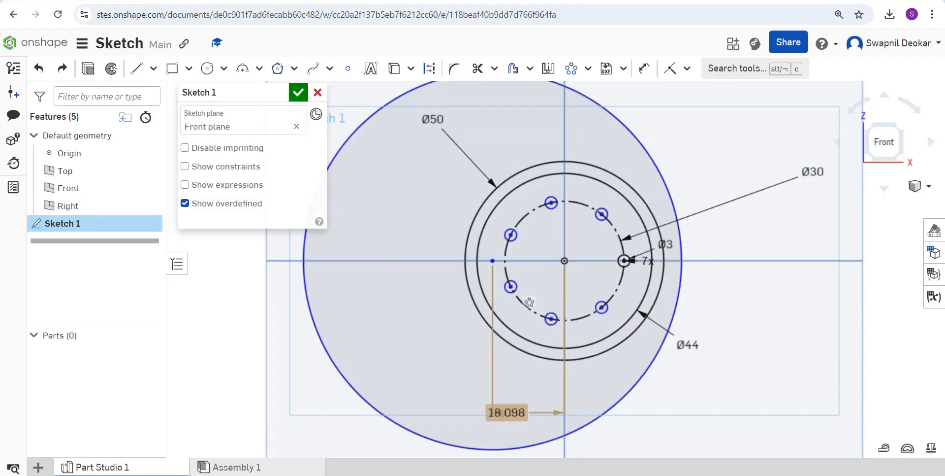
key("Delete")
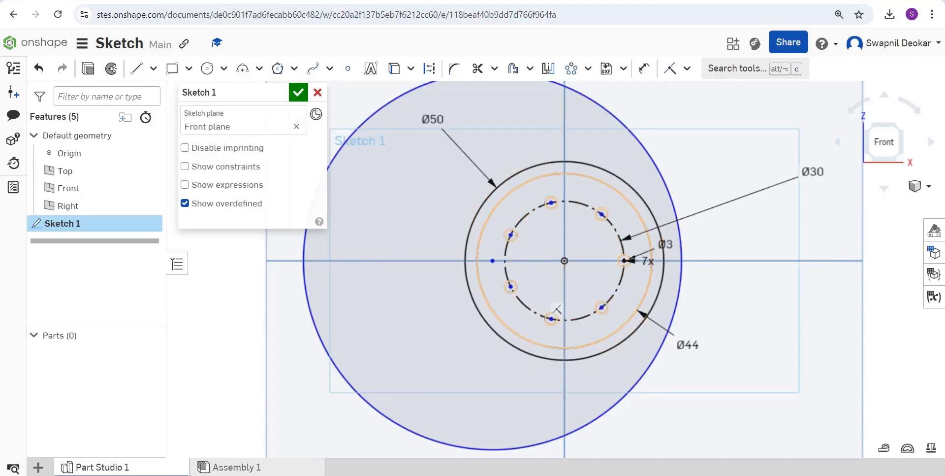
Dimension the horizontal distance between the large circle's centre and the vertical axis through the origin to 20 mm.
left_click(644, 68)
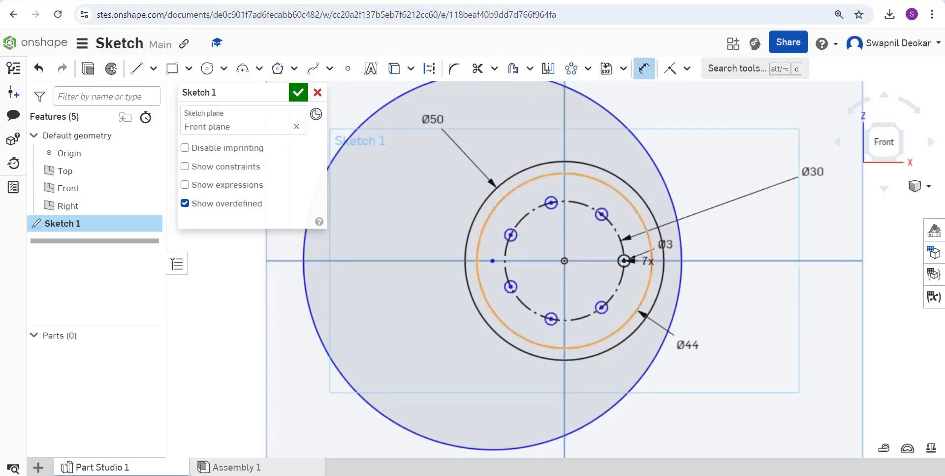
left_click(564, 396)
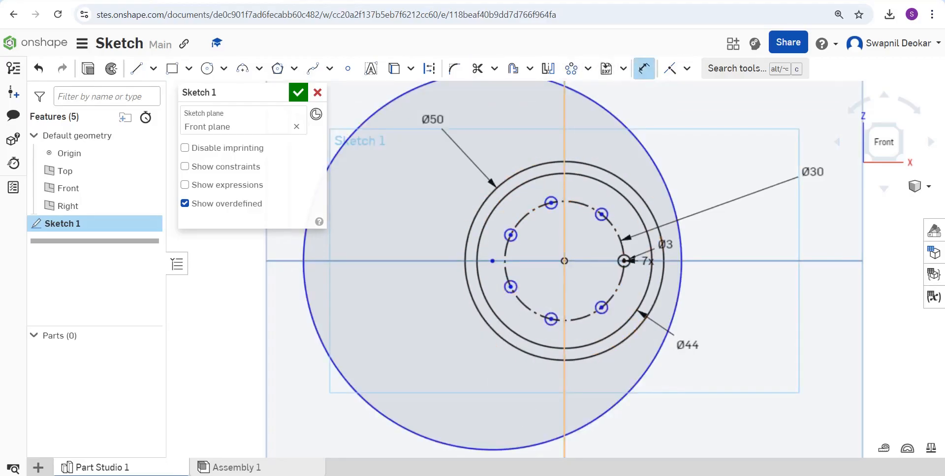
left_click(557, 396)
type("20")
key("Return")
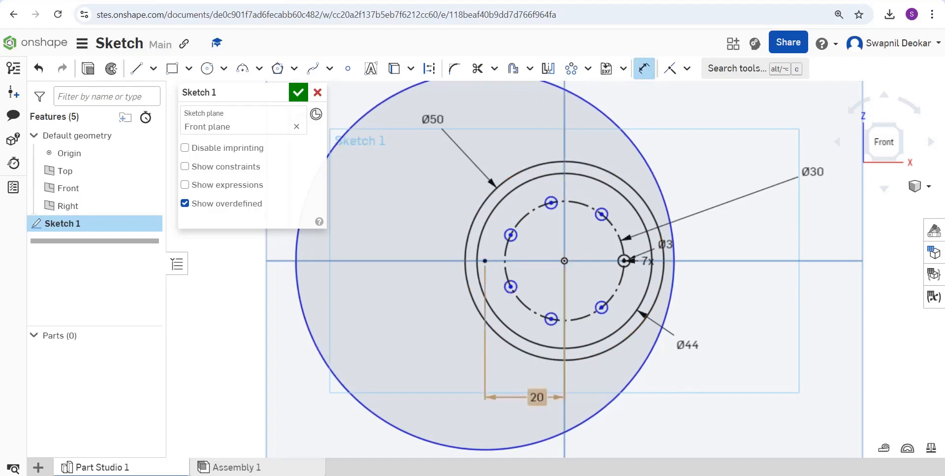
Dimension the large offset circle's diameter to 80 mm.
left_click(647, 163)
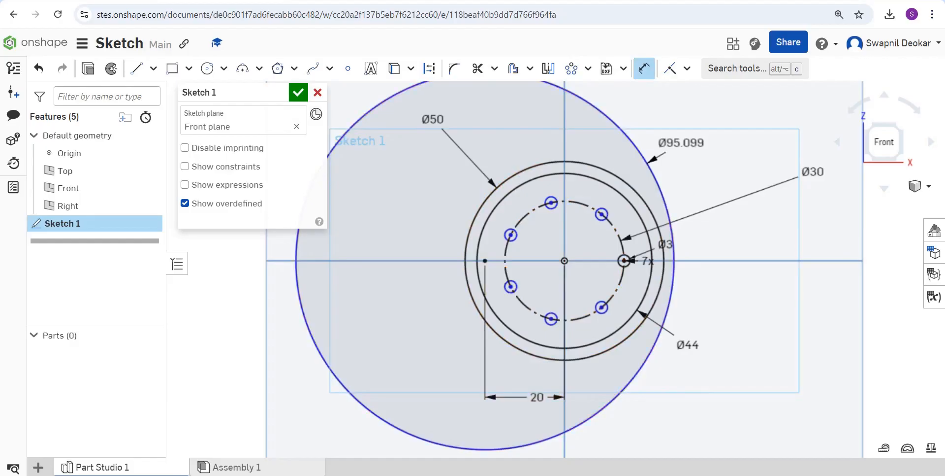
left_click(688, 138)
type("8")
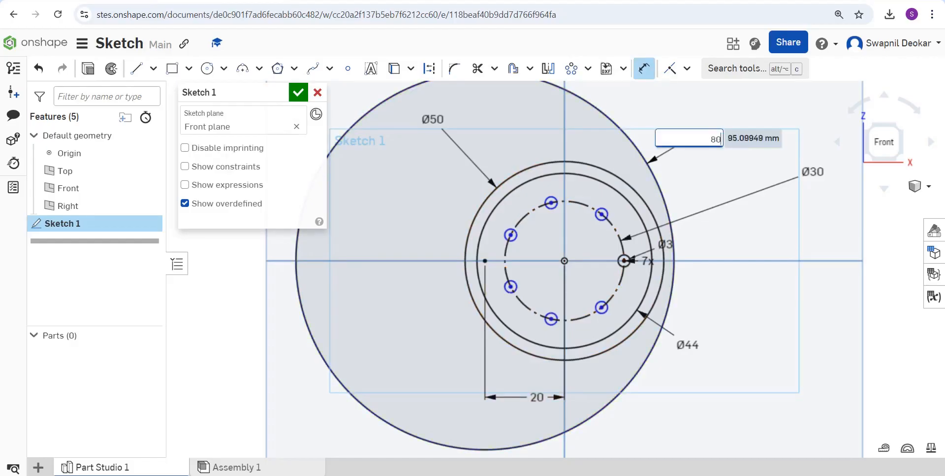
type("0")
key("Return")
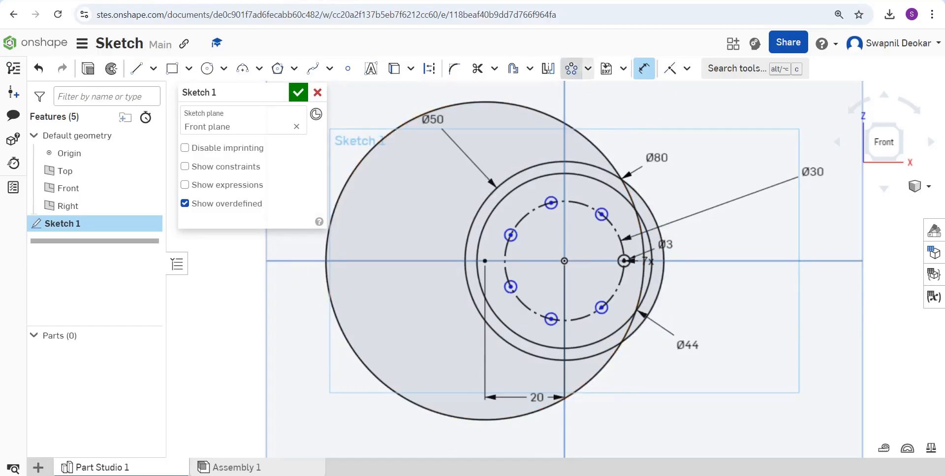
Sketch a larger circle concentric with the 80 mm circle and dimension its diameter to 100 mm.
left_click(207, 69)
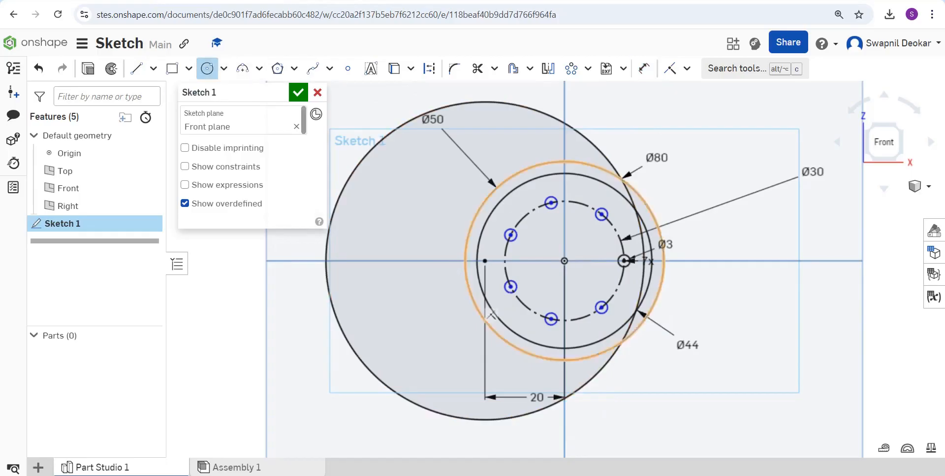
left_click(485, 261)
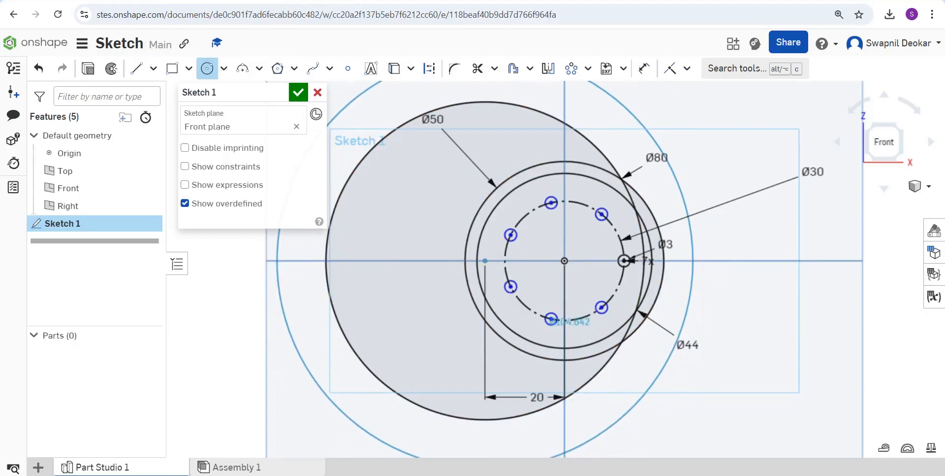
left_click(649, 378)
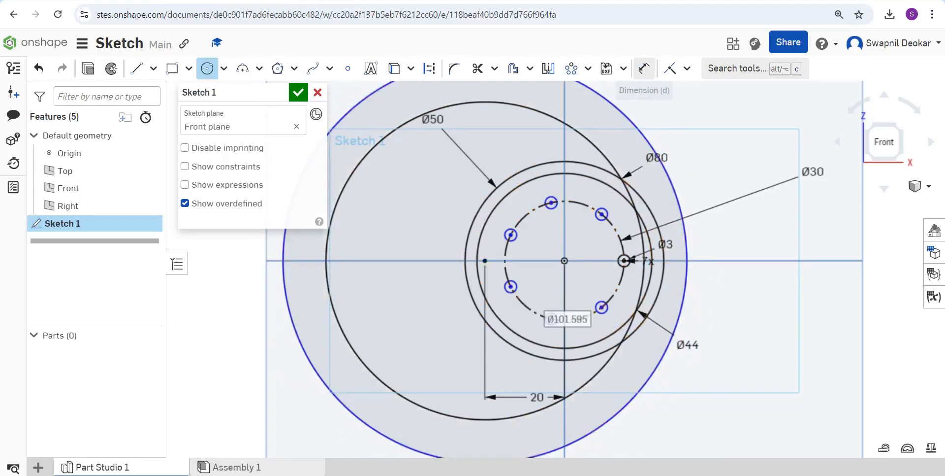
left_click(644, 69)
left_click(649, 143)
left_click(678, 132)
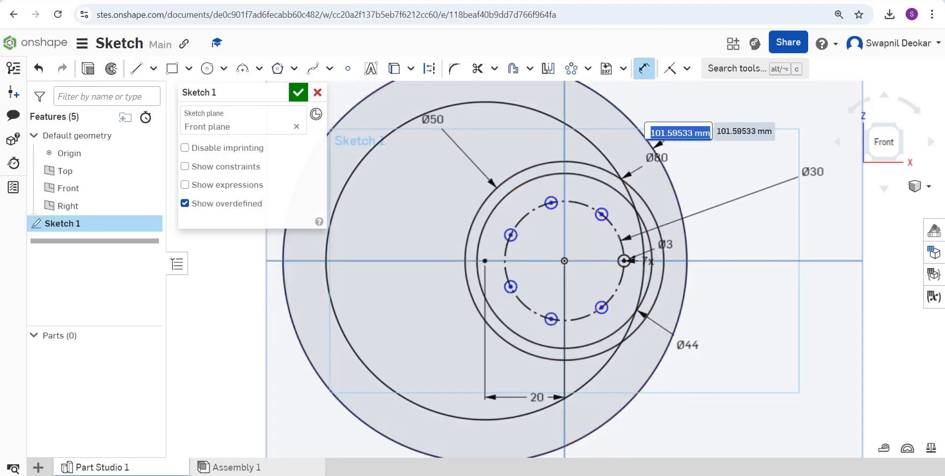
type("100")
key("Return")
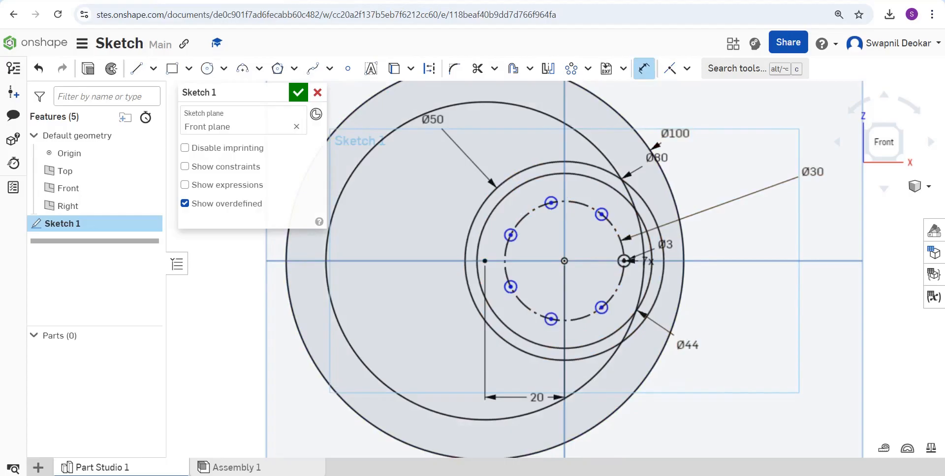
Check the inclined arm's angle and length on the PowerPoint reference drawing, and return to the Onshape sketch.
mouse_move(555, 474)
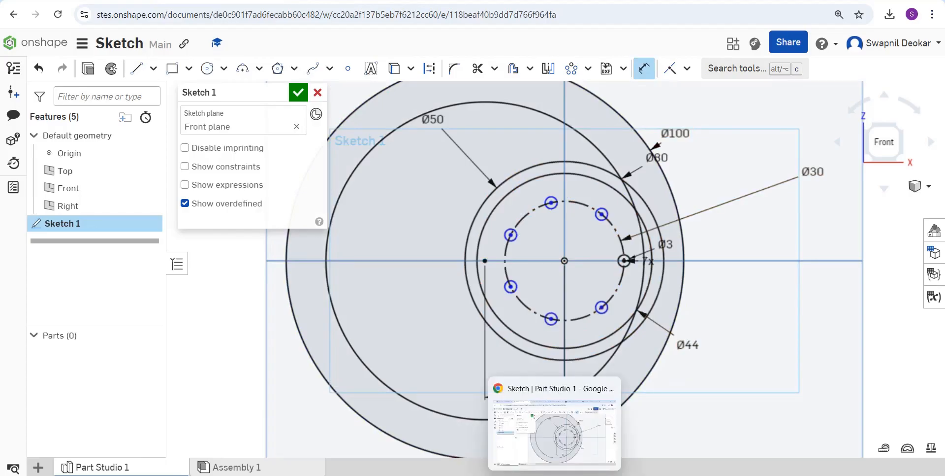
left_click(609, 475)
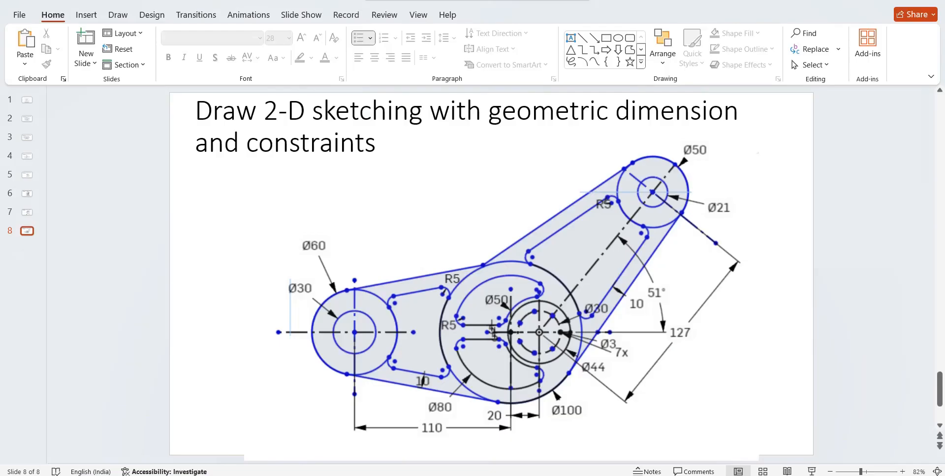
mouse_move(554, 475)
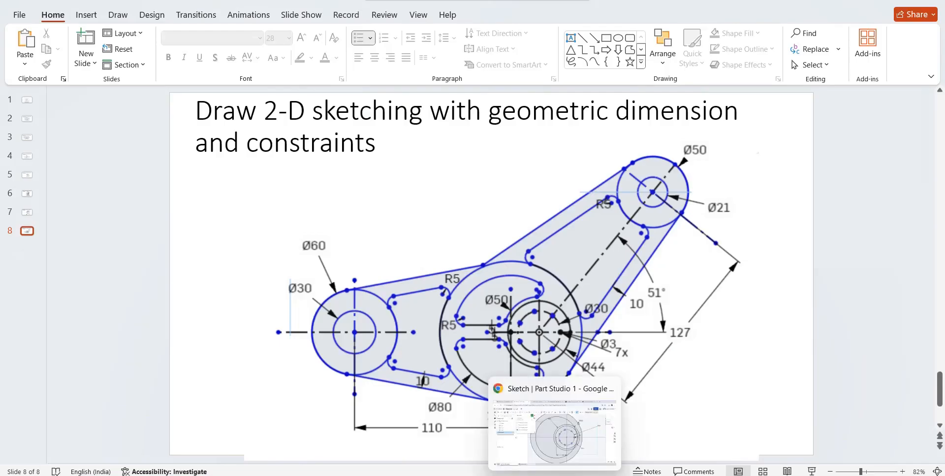
key("alt+Tab")
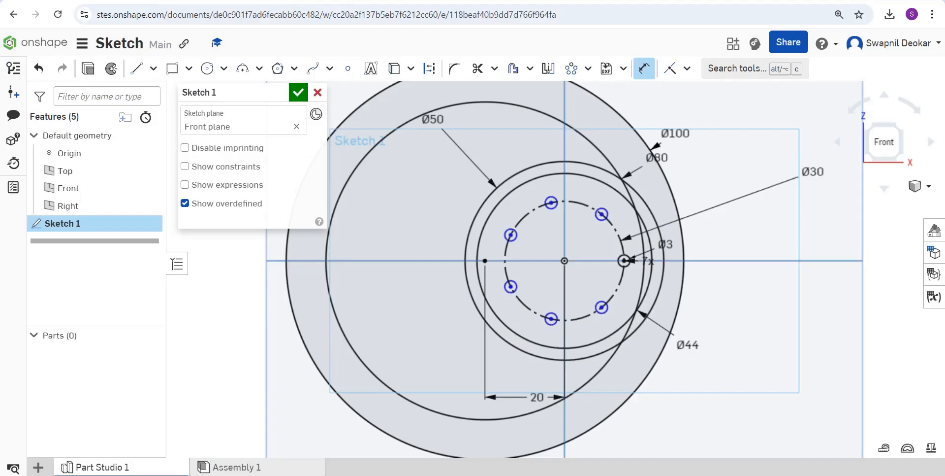
Sketch an inclined line about 110 mm long from the origin up to the right, past the 100 mm circle.
scroll(566, 300, "down", 3)
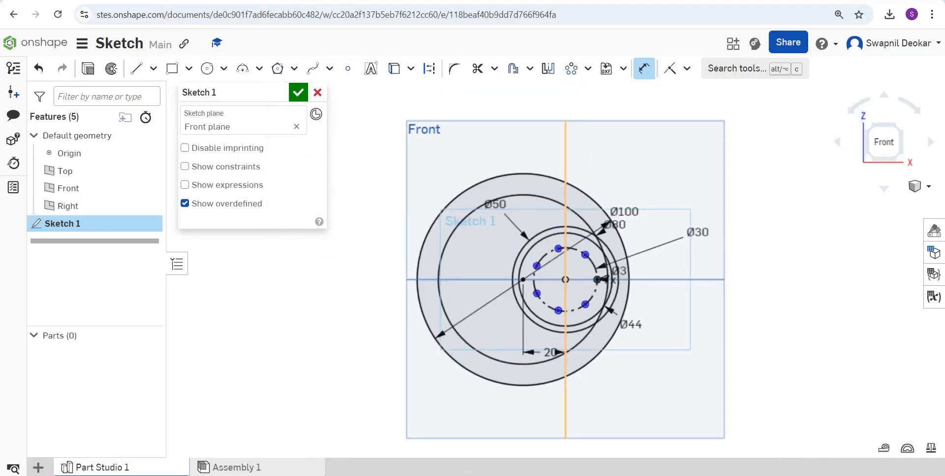
scroll(565, 279, "down", 1)
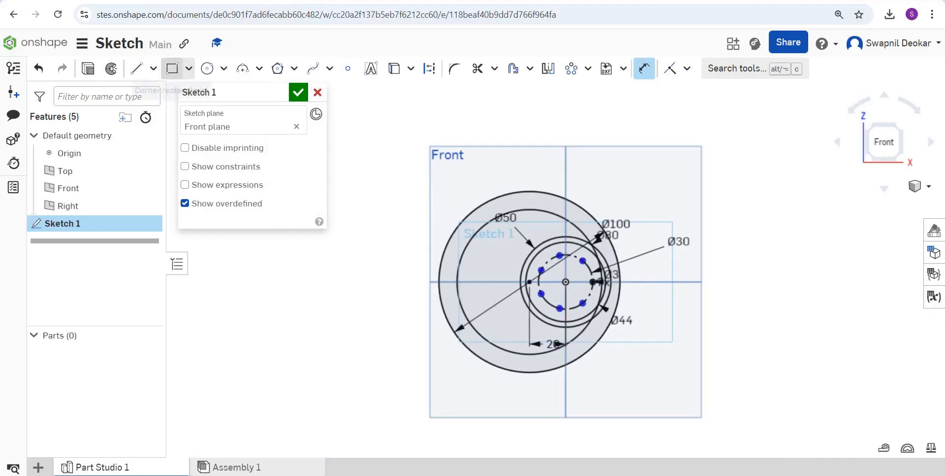
left_click(136, 70)
left_click(566, 282)
left_click(697, 133)
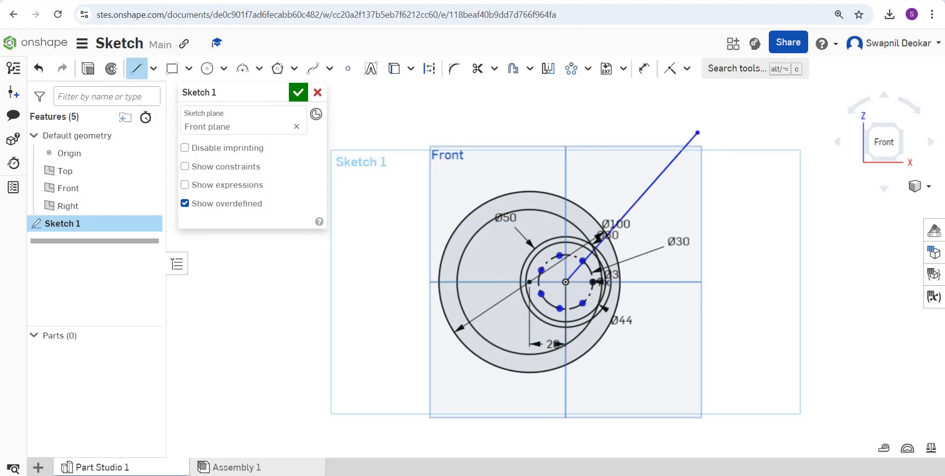
Sketch a horizontal construction line through the origin, extending beyond the 100 mm circle on both sides.
left_click(429, 69)
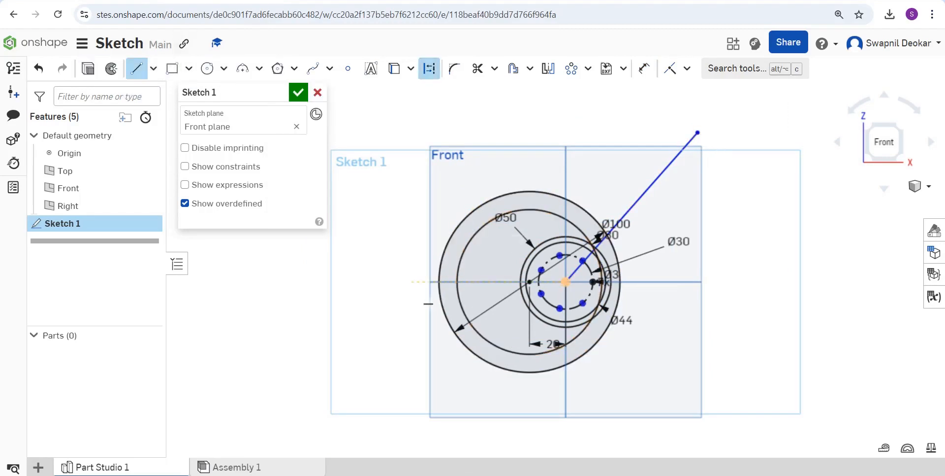
left_click(412, 281)
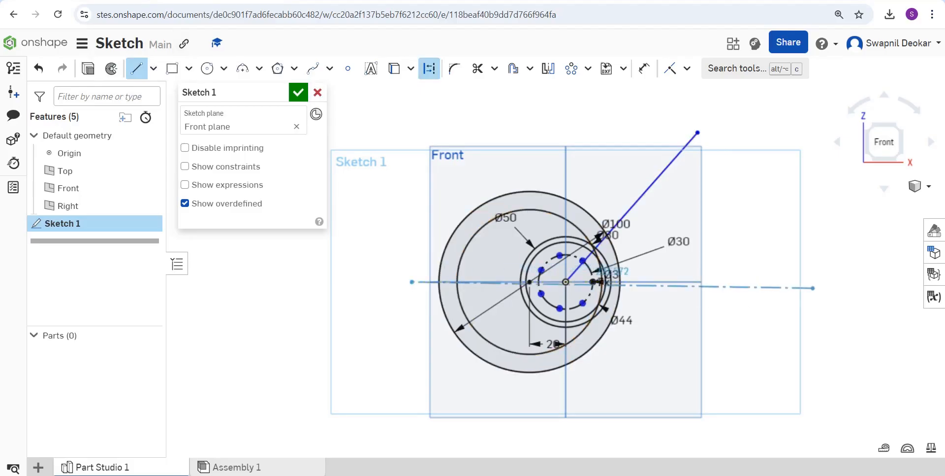
left_click(811, 282)
key("Escape")
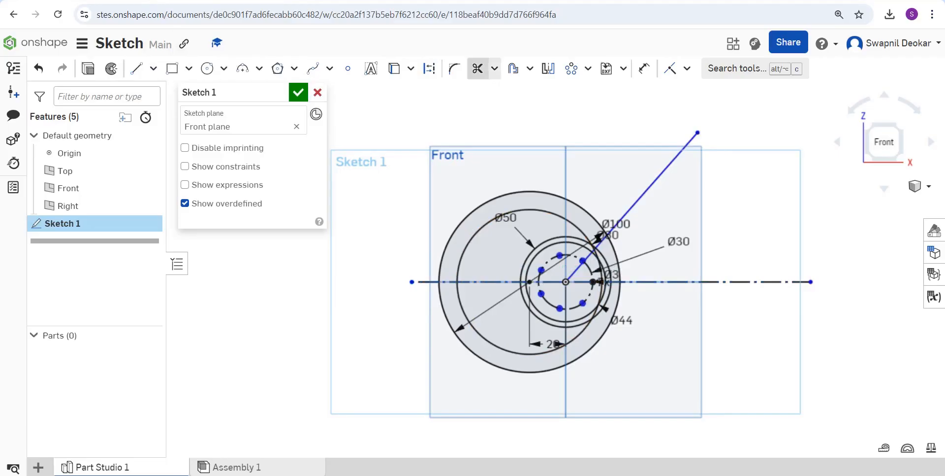
Dimension the angle between the inclined line and the horizontal construction line to 51°.
left_click(644, 68)
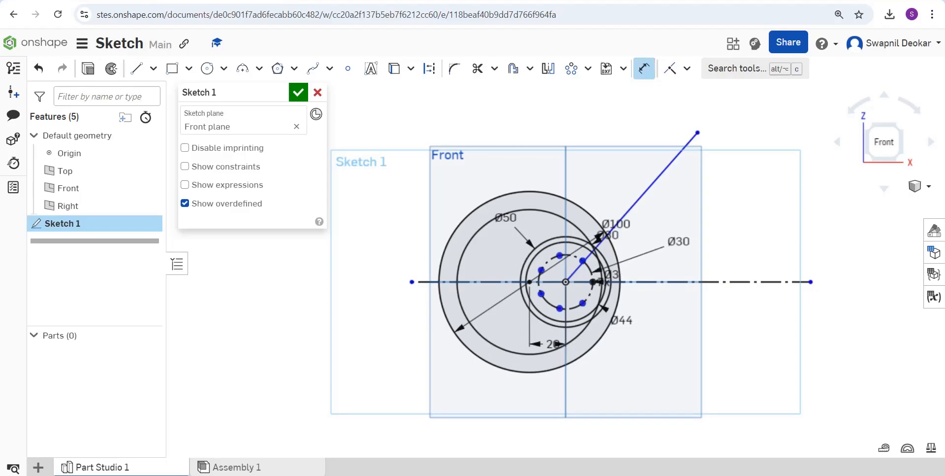
left_click(654, 182)
left_click(719, 282)
left_click(710, 238)
type("51")
key("Return")
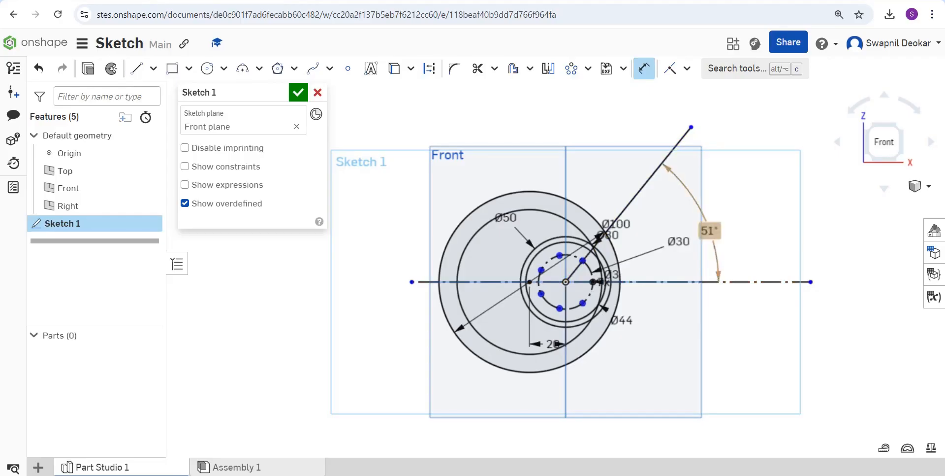
Dimension the inclined line's length to 127 mm.
left_click(654, 173)
left_click(624, 124)
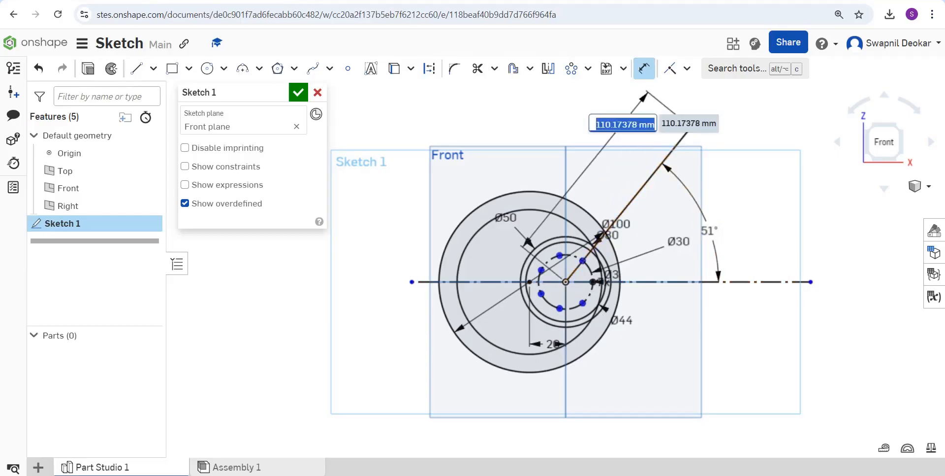
type("127")
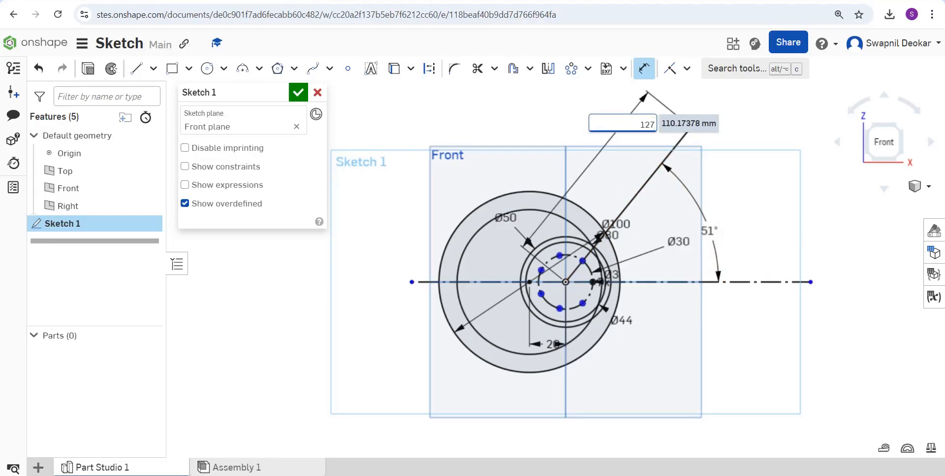
key("Return")
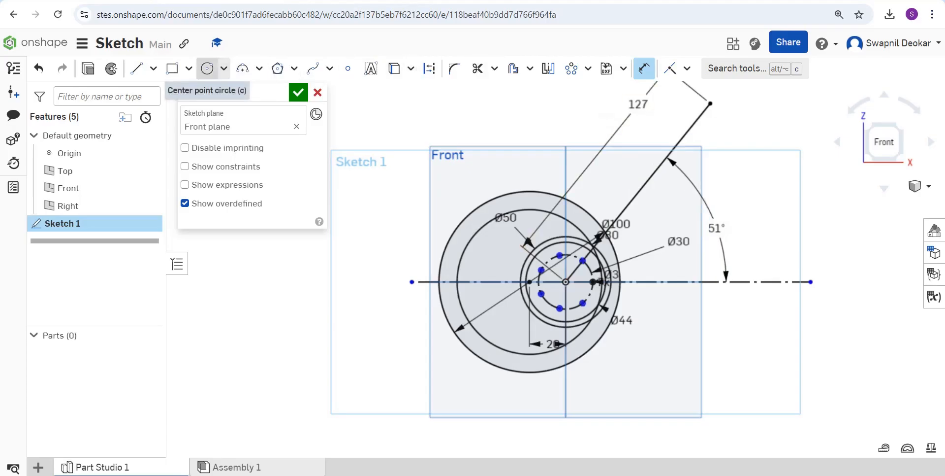
Sketch two concentric circles, about 32 mm and 70 mm in diameter, centred on the upper end of the inclined line.
left_click(207, 68)
scroll(532, 279, "down", 5)
scroll(602, 221, "up", 5)
left_click(603, 199)
left_click(621, 213)
left_click(604, 200)
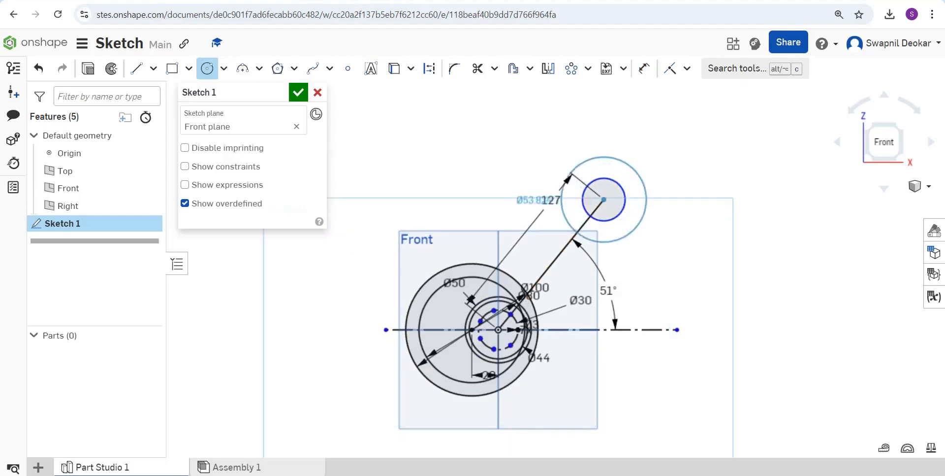
key("Escape")
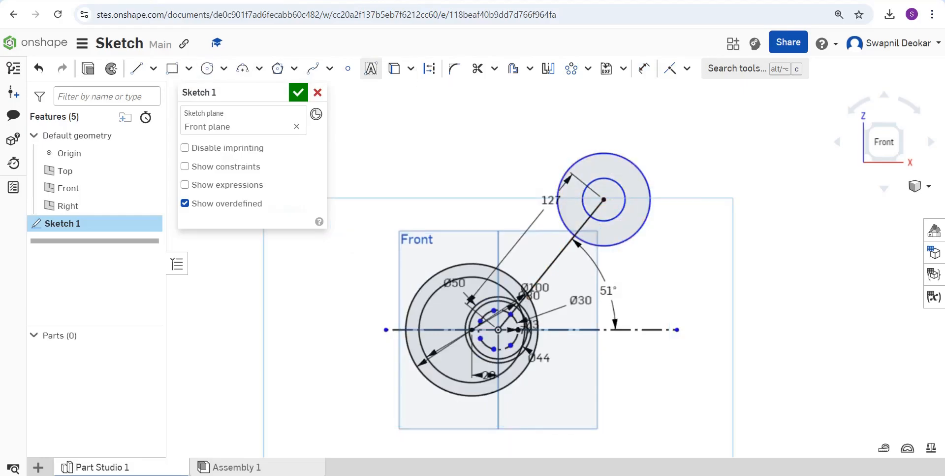
Dimension the inner circle at the inclined line's upper end to 21 mm in diameter.
left_click(644, 69)
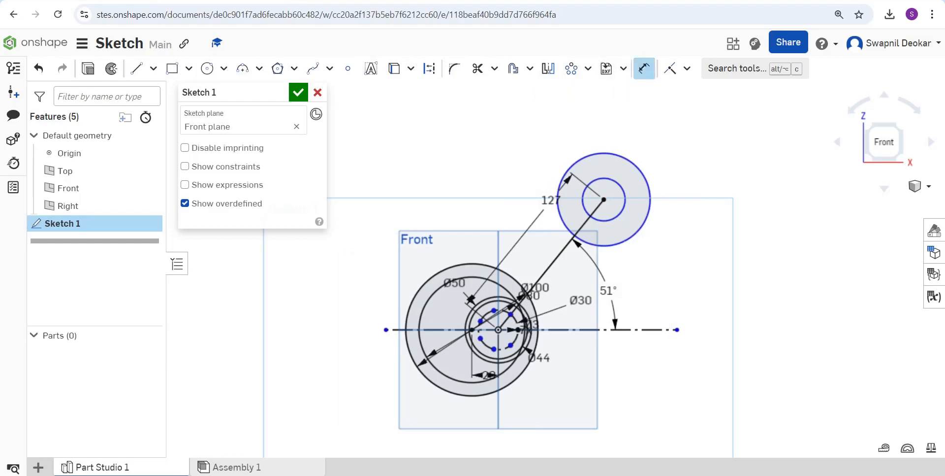
left_click(624, 195)
left_click(679, 189)
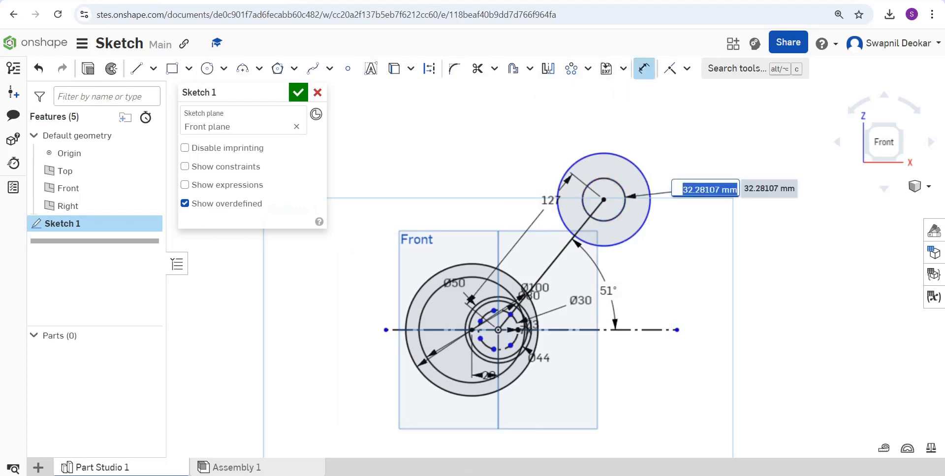
type("21")
key("Return")
Dimension the outer circle at the inclined line's upper end to 50 mm in diameter.
left_click(650, 189)
left_click(709, 169)
type("5")
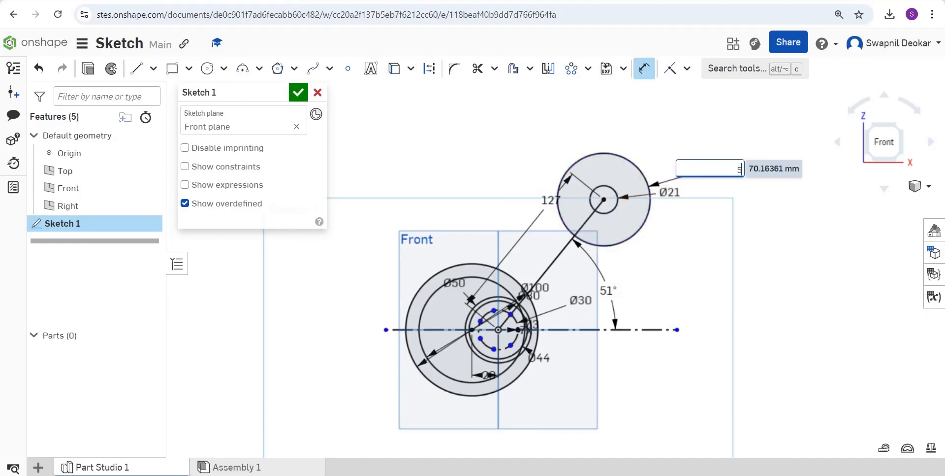
type("0")
key("Return")
Check the reference drawing for the circles at the left end of the part.
scroll(444, 340, "up", 5)
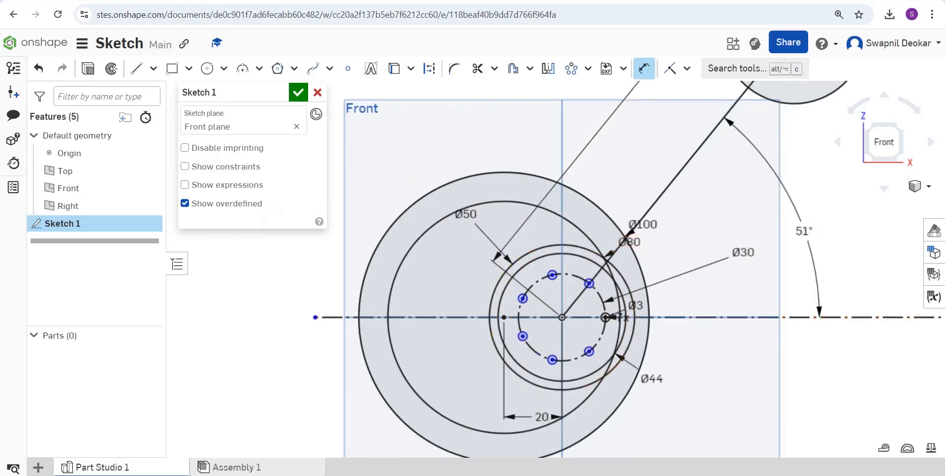
scroll(586, 256, "down", 3)
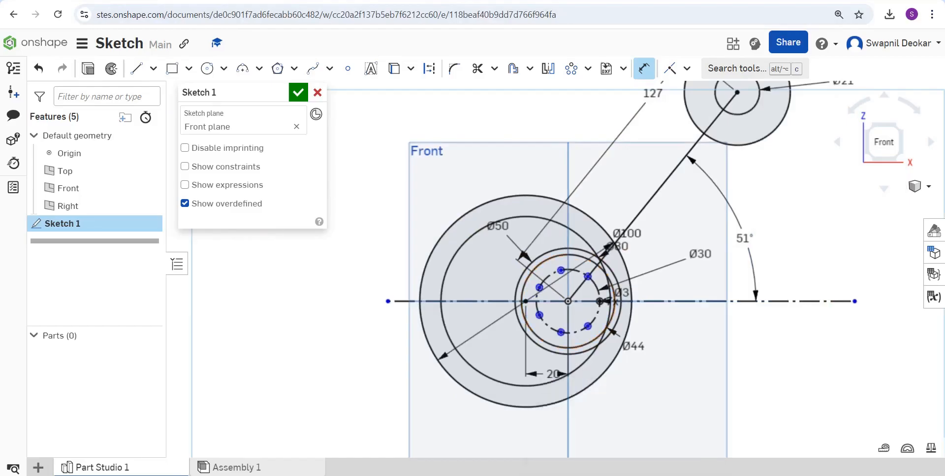
key("alt+Tab")
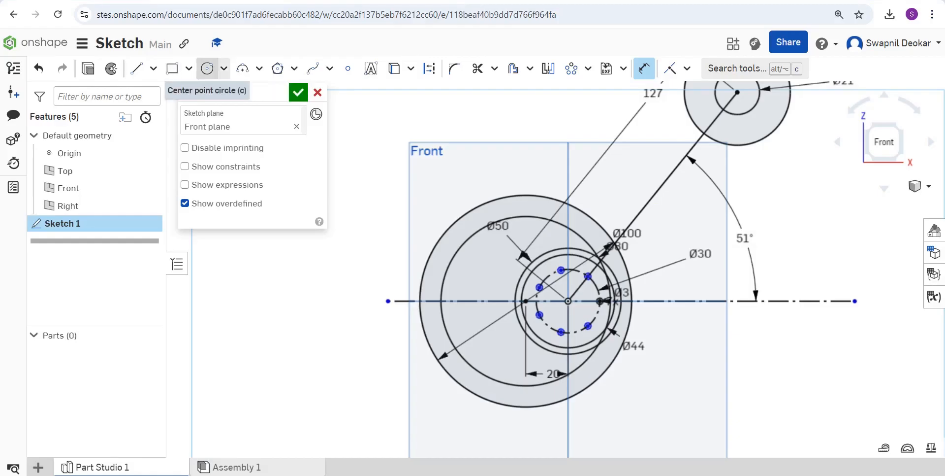
Sketch two concentric circles, about 37 mm and 62 mm in diameter, beside the hub in line with the horizontal centreline.
left_click(207, 69)
scroll(584, 295, "down", 5)
scroll(473, 313, "up", 5)
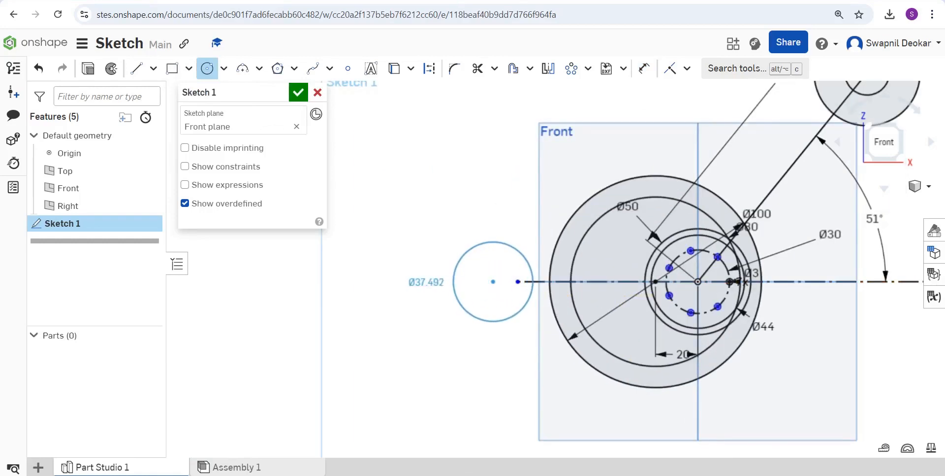
left_click(526, 303)
left_click(493, 281)
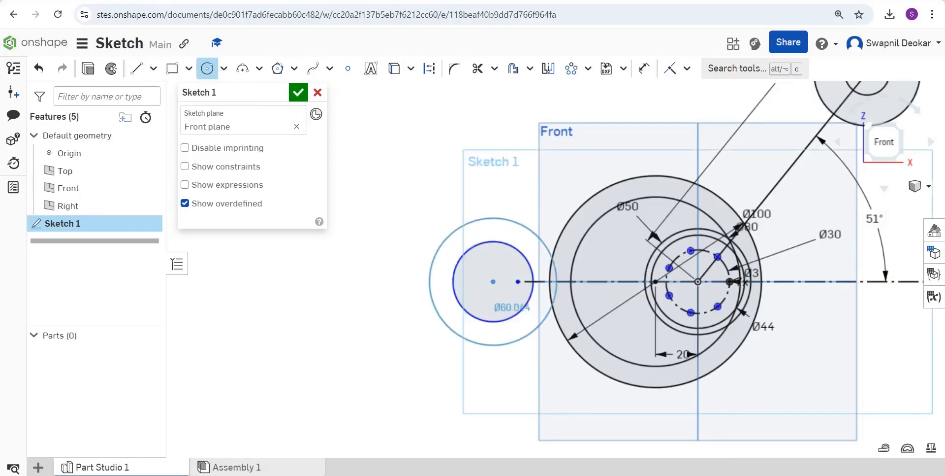
left_click(547, 318)
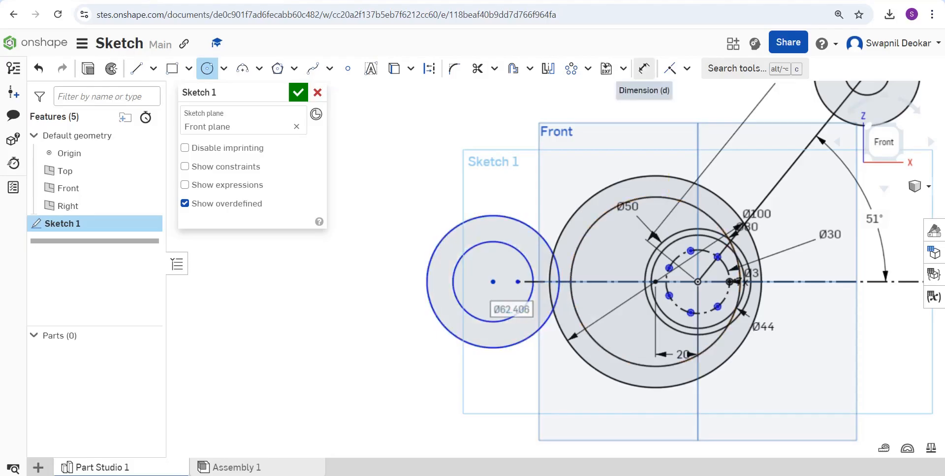
Dimension the horizontal distance between the new circles' centre and the large hub circles' centre to 110 mm.
left_click(644, 69)
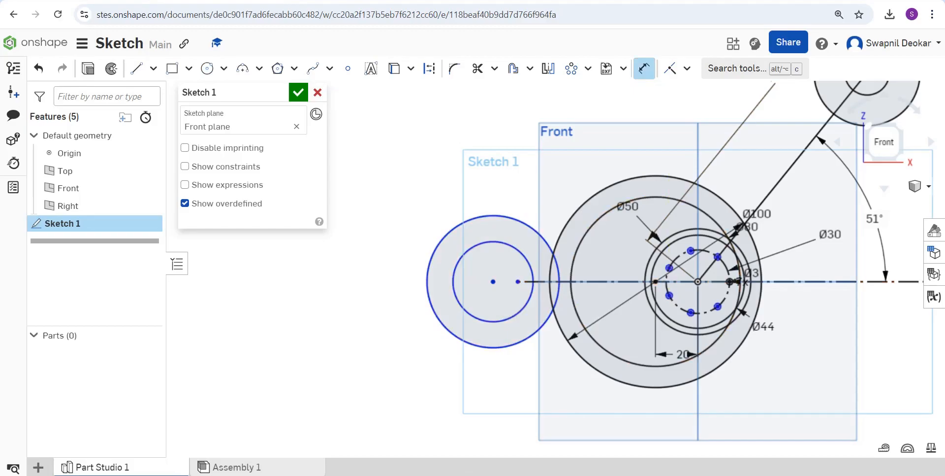
left_click(493, 281)
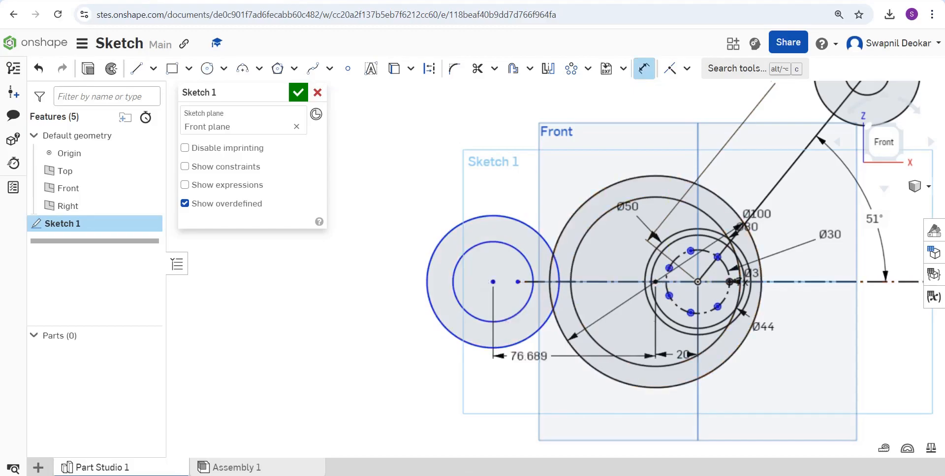
left_click(576, 392)
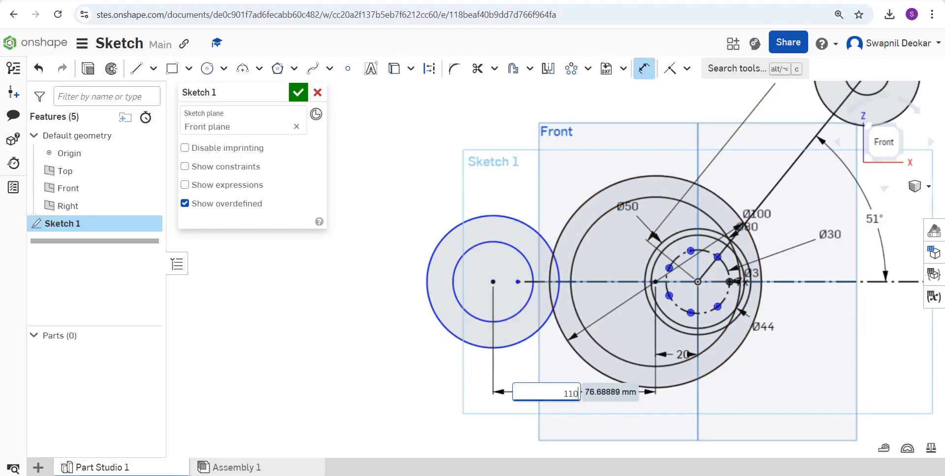
key("Return")
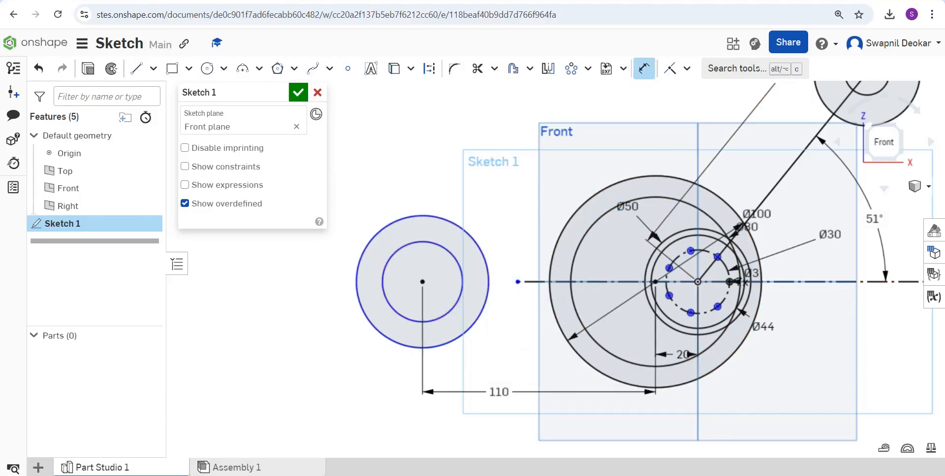
Dimension the left-end inner circle to 30 mm and the outer circle to 50 mm in diameter.
left_click(416, 241)
left_click(404, 148)
type("30")
key("Return")
left_click(385, 227)
left_click(369, 188)
type("5")
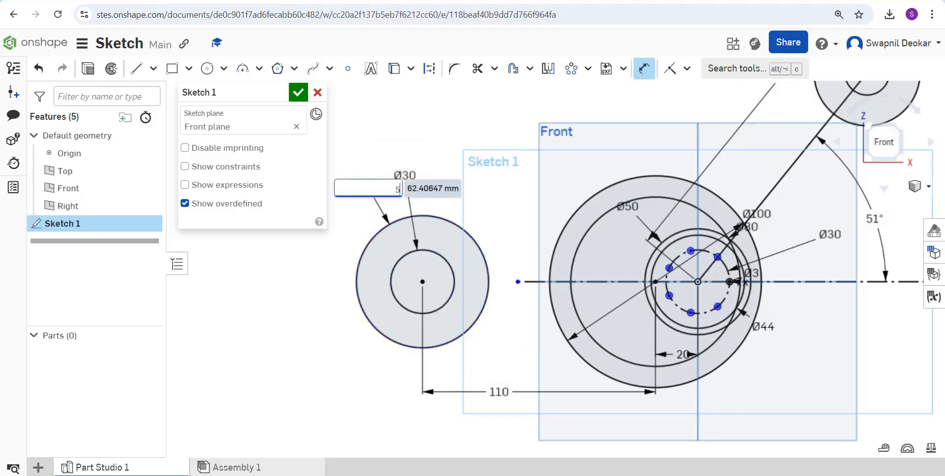
type("0")
key("Return")
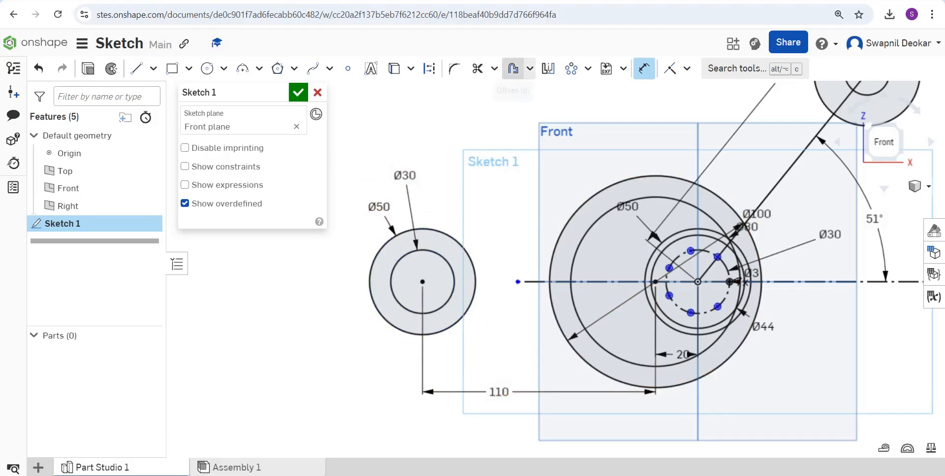
Trim the upper overlapping arcs of the hub's 50 mm and 80 mm circles and the inclined line inside the hub.
left_click(477, 69)
scroll(756, 261, "up", 3)
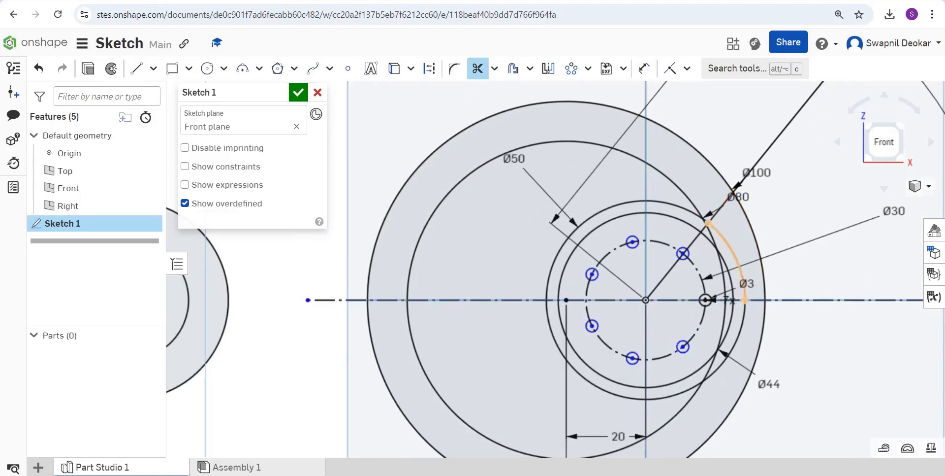
scroll(719, 239, "up", 3)
left_click_drag(735, 213, 725, 237)
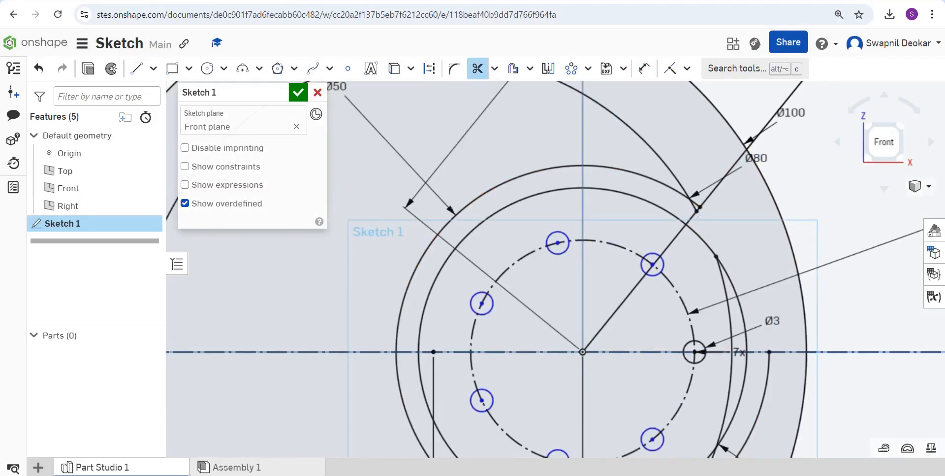
left_click(693, 216)
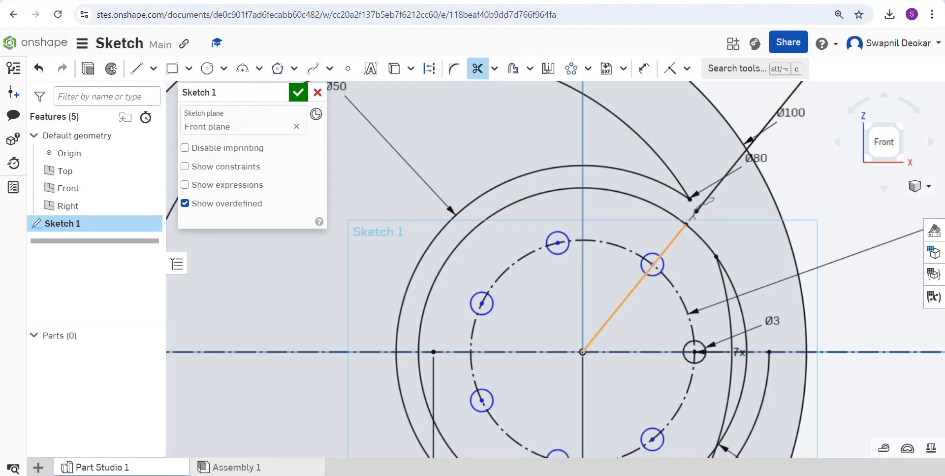
left_click_drag(607, 276, 630, 305)
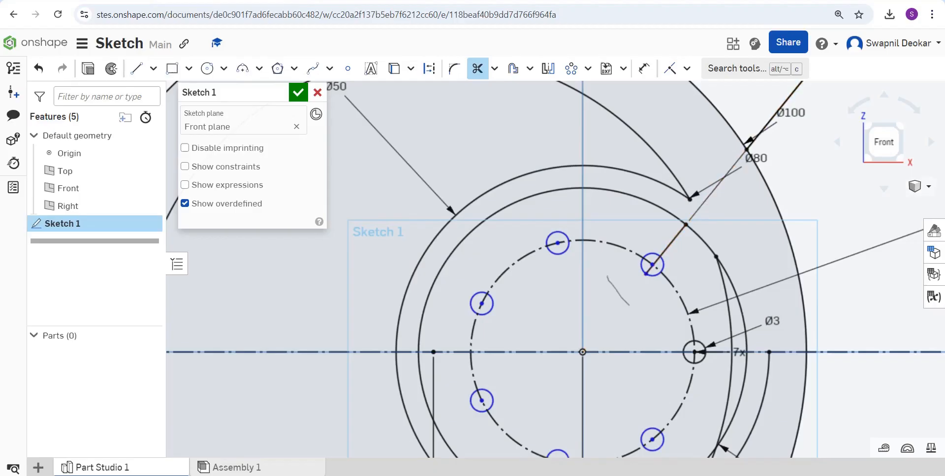
Trim the lower overlapping arcs of the hub's 50 mm and 80 mm circles and the line remnant in the small hole.
scroll(670, 260, "down", 3)
scroll(669, 261, "up", 4)
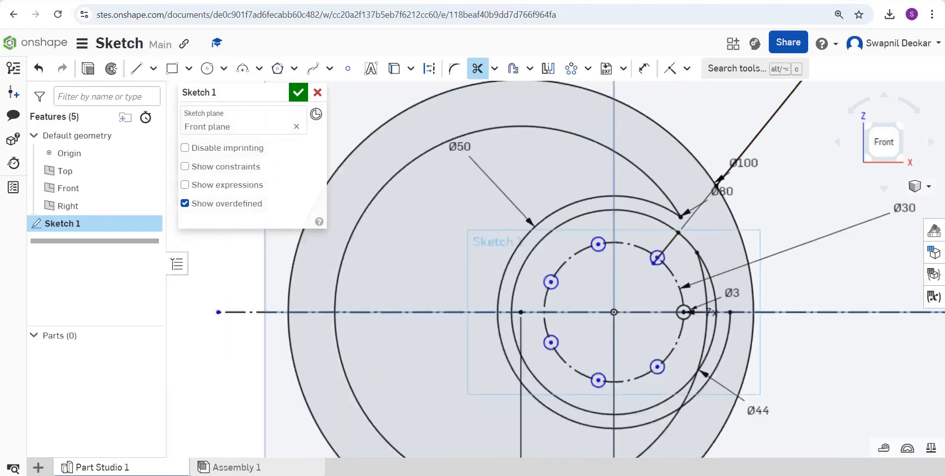
scroll(683, 266, "down", 4)
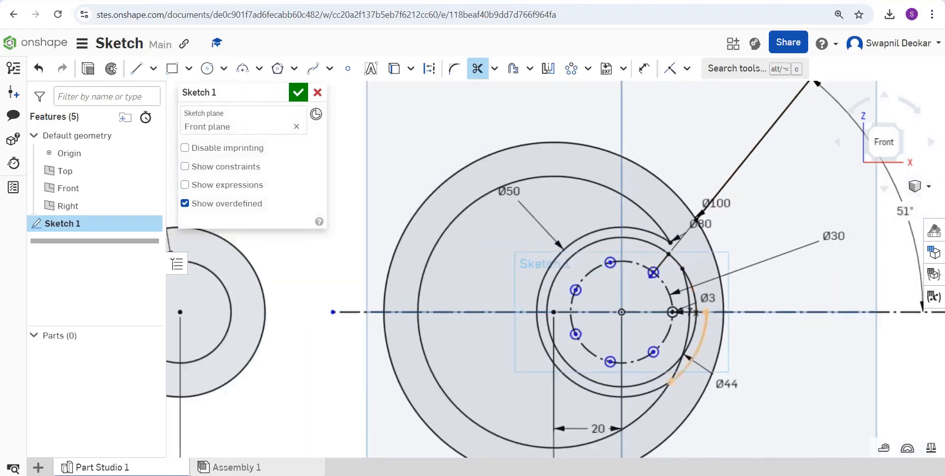
scroll(687, 382, "up", 5)
left_click_drag(664, 366, 661, 363)
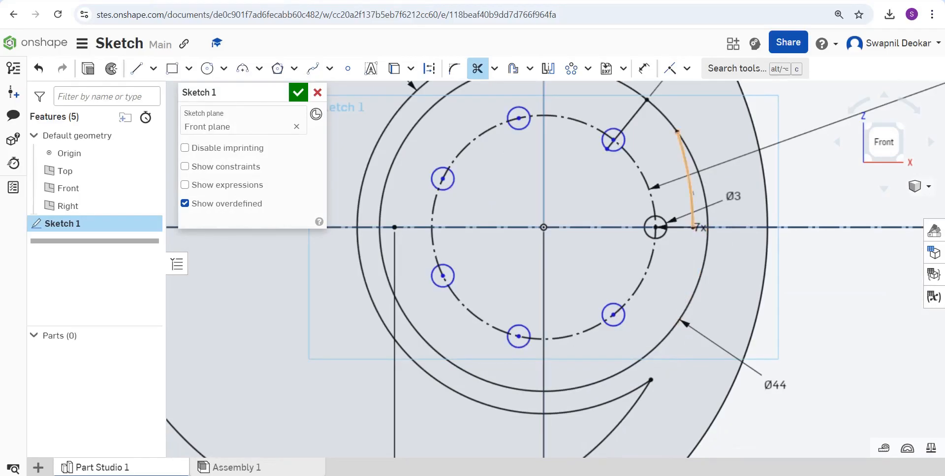
scroll(619, 137, "up", 5)
left_click(616, 133)
left_click(611, 132)
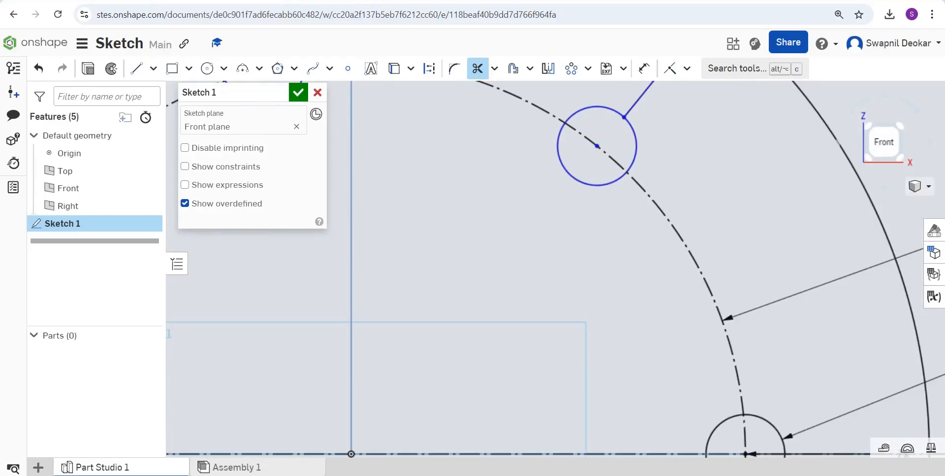
Sketch two separate inclined lines, about 148 mm and 170 mm long, one on each side of the inclined arm.
key("f")
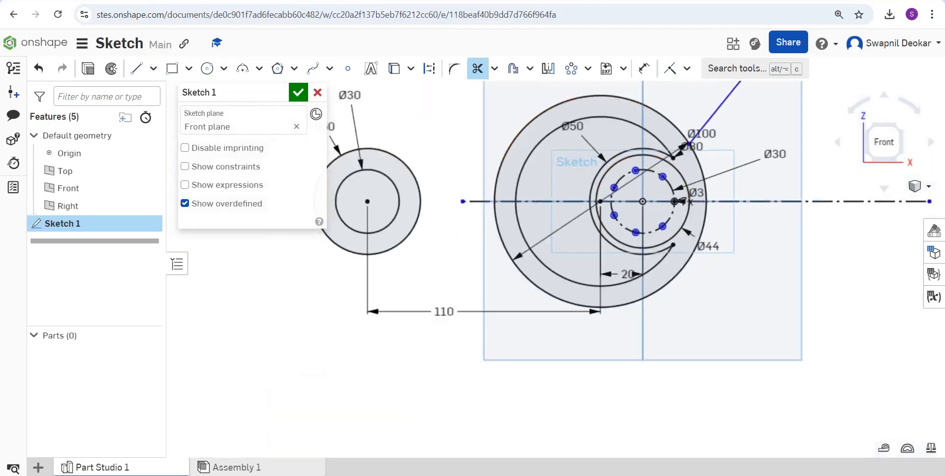
scroll(502, 232, "down", 3)
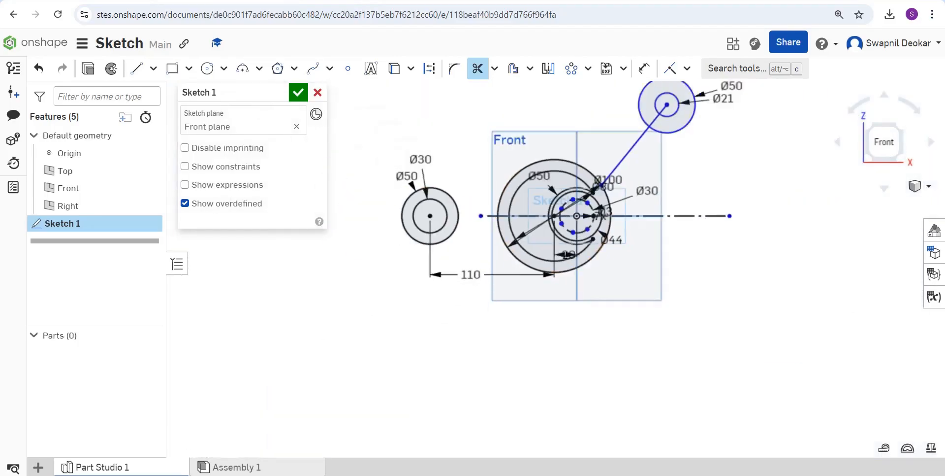
left_click(136, 68)
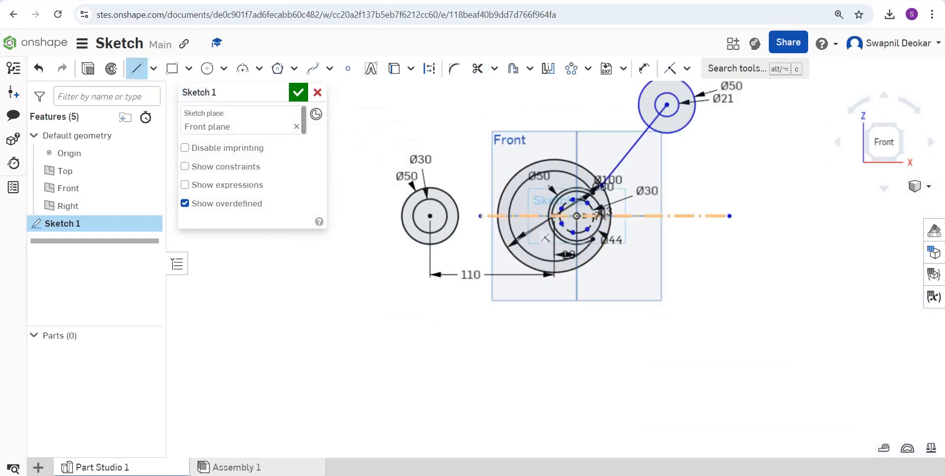
scroll(681, 329, "down", 3)
scroll(581, 274, "up", 4)
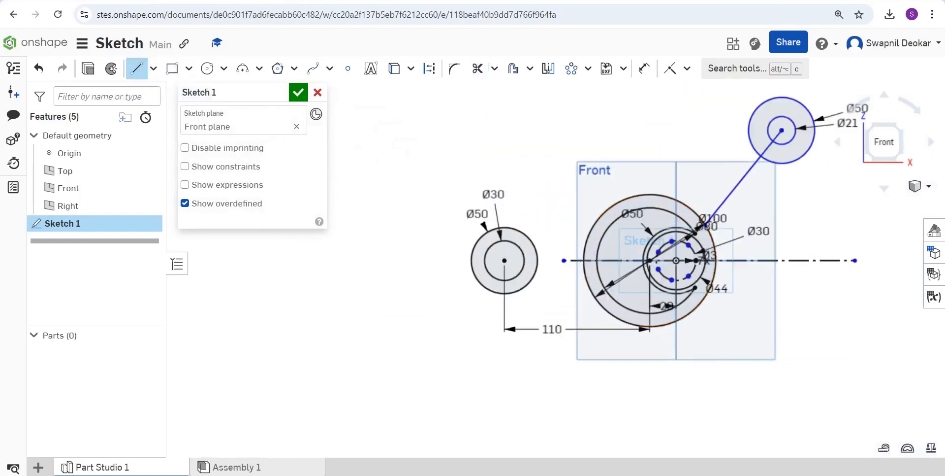
left_click(754, 85)
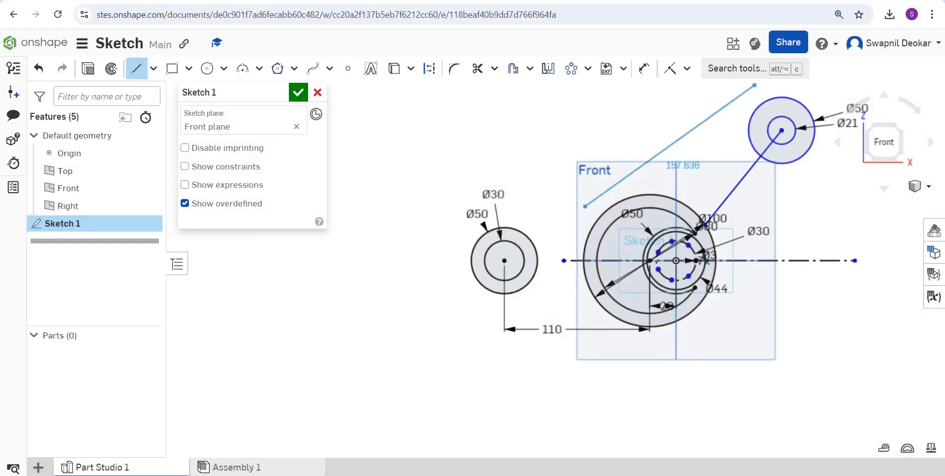
left_click(596, 200)
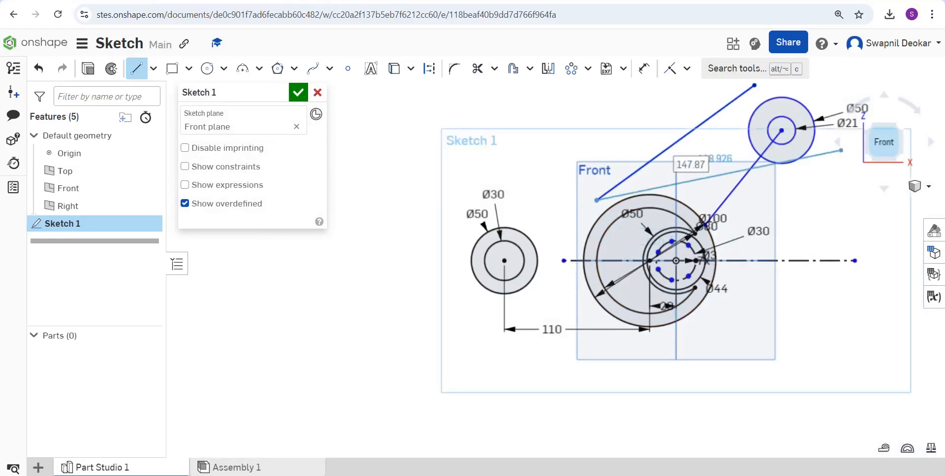
key("Escape")
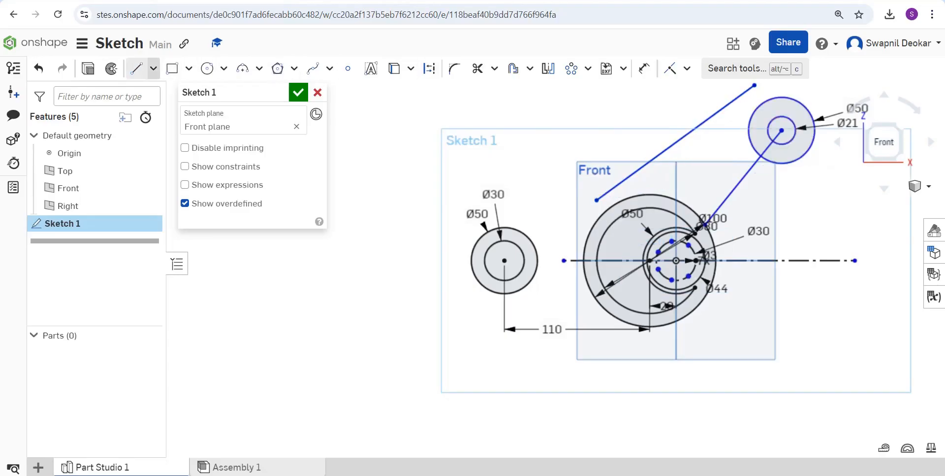
left_click(136, 69)
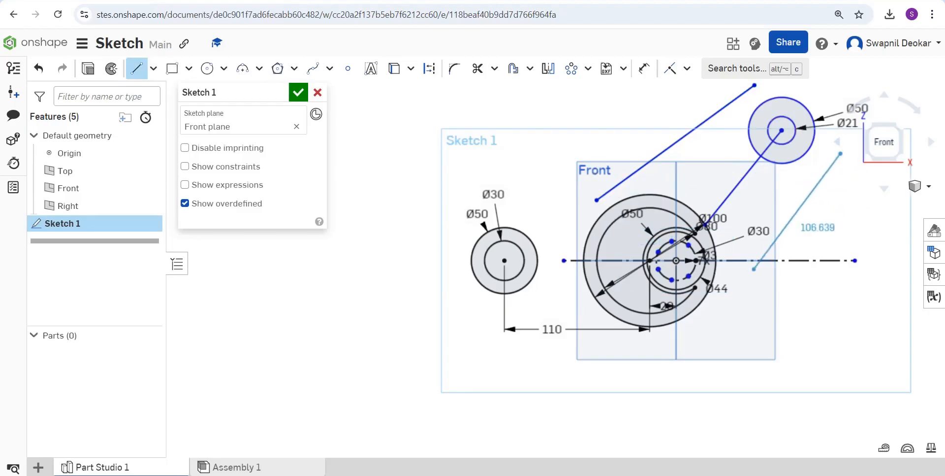
left_click(715, 340)
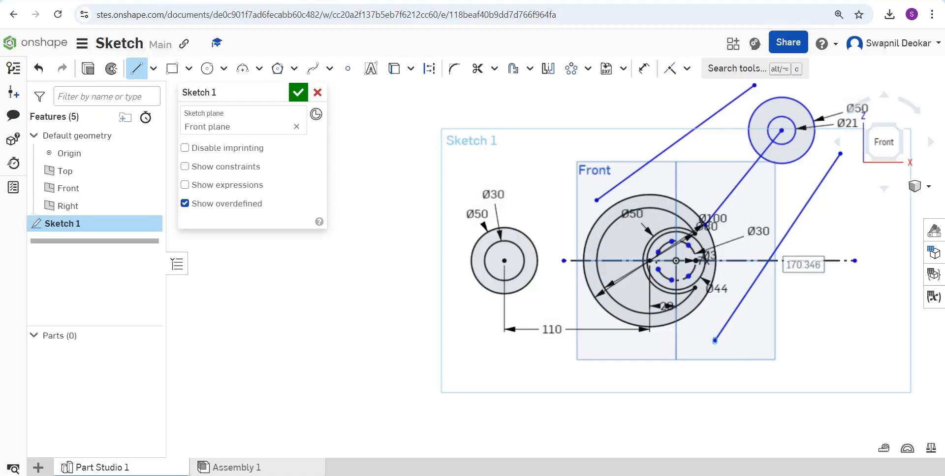
key("Escape")
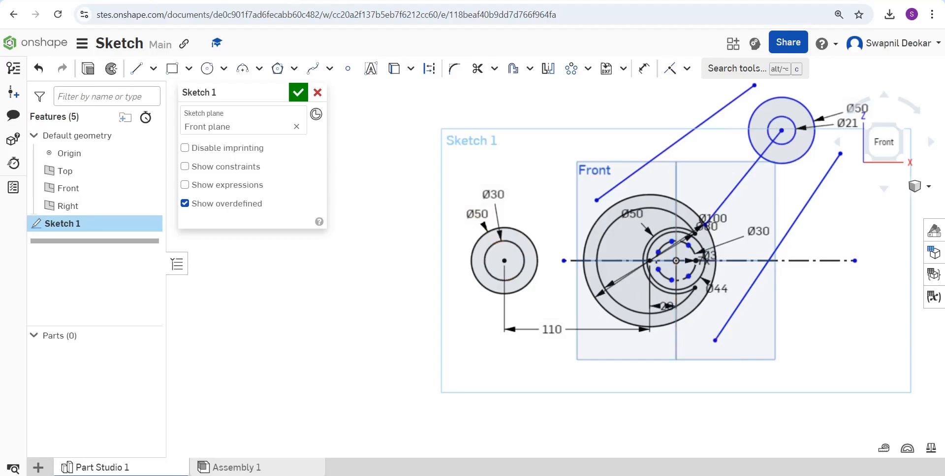
Sketch a slightly sloping line about 217 mm long below the left-end circles and the hub.
left_click(136, 69)
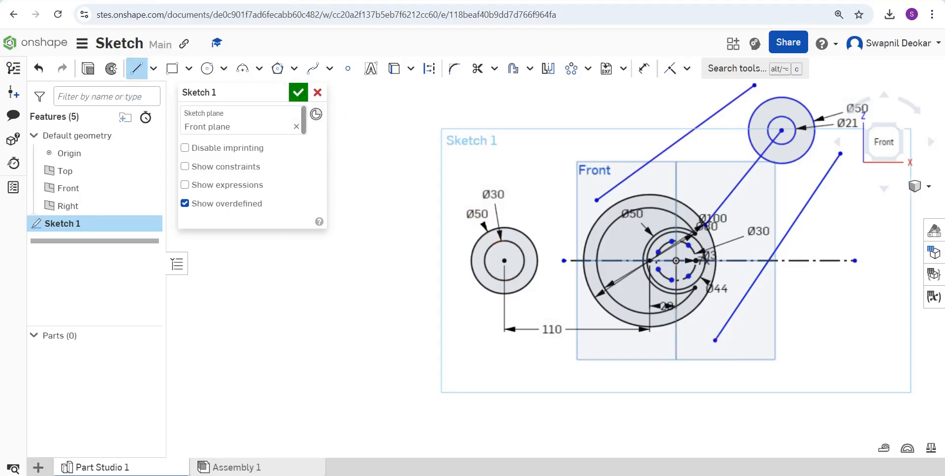
mouse_move(232, 92)
left_mouse_down()
mouse_move(230, 118)
mouse_move(81, 308)
left_mouse_up()
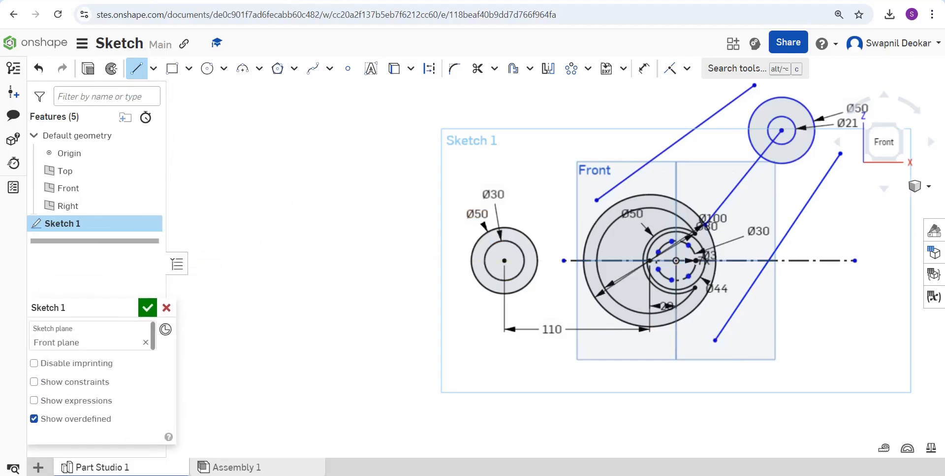
scroll(256, 208, "down", 1)
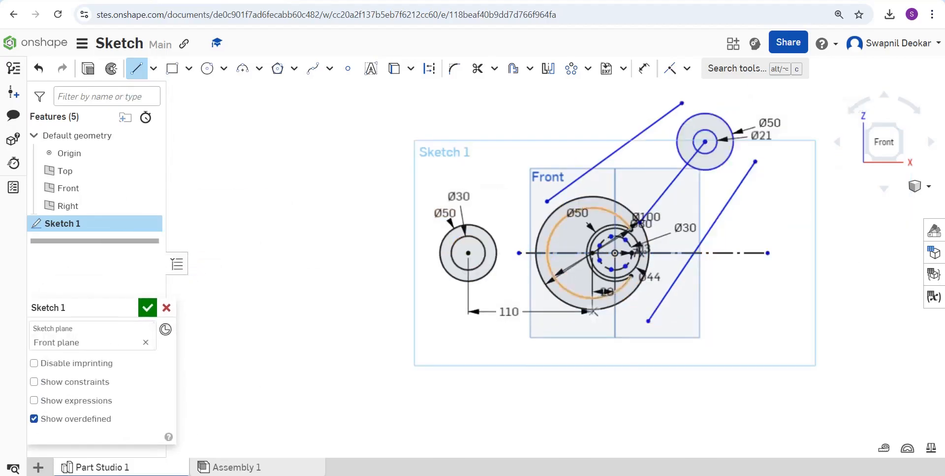
scroll(415, 253, "up", 3)
scroll(356, 238, "down", 7)
scroll(502, 327, "up", 2)
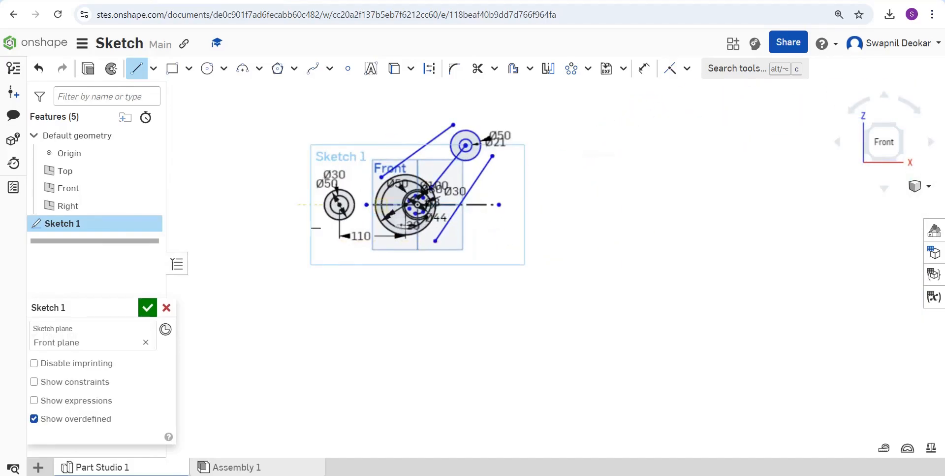
scroll(329, 179, "up", 4)
scroll(412, 236, "down", 2)
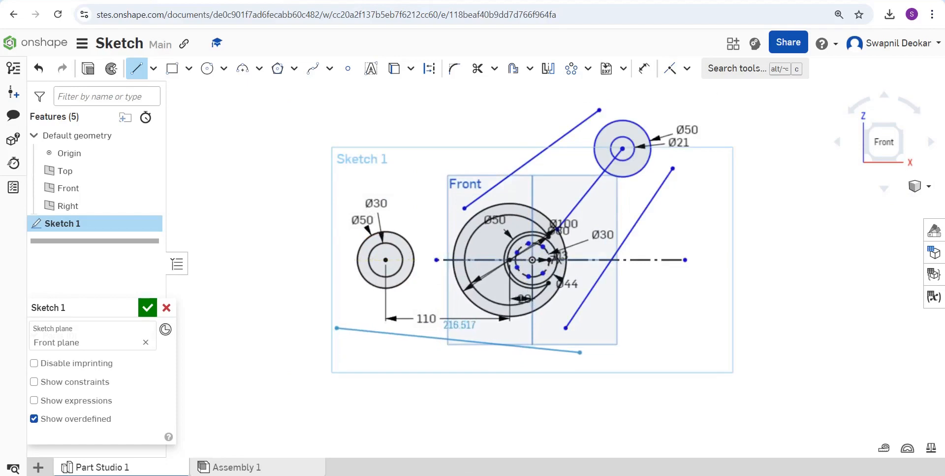
left_click(580, 352)
key("Escape")
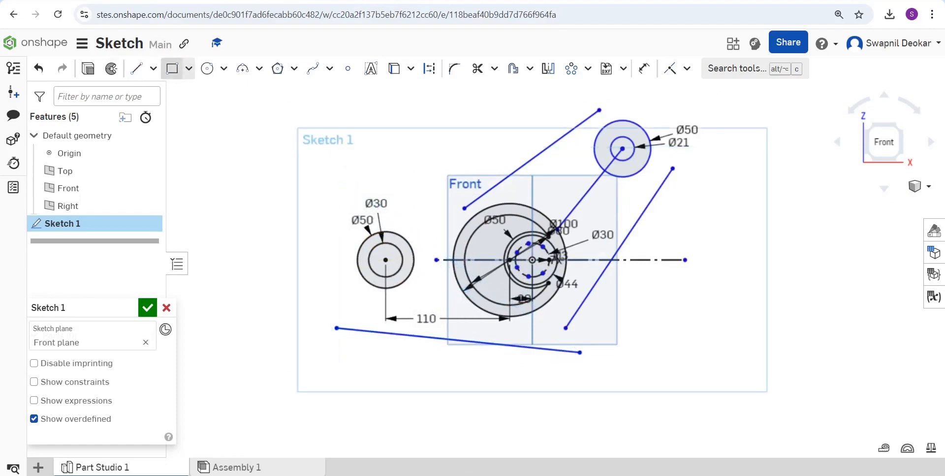
Sketch a slightly rising line about 186 mm long above the left-end circles, ending above the hub.
left_click(137, 68)
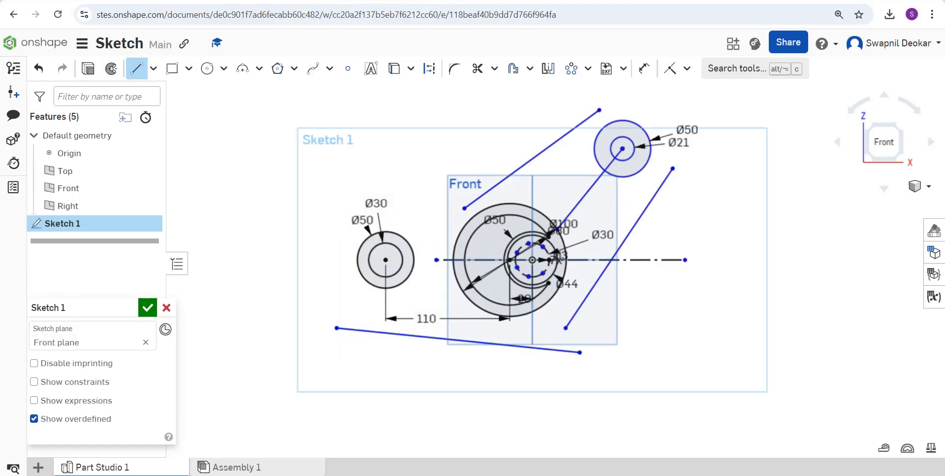
left_click(326, 216)
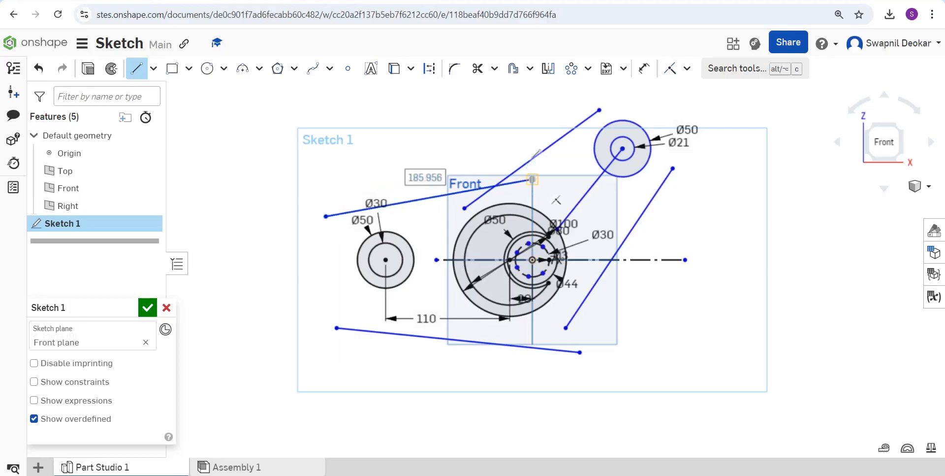
Make the two inclined lines tangent to the 50 mm circle at the arm's upper end.
left_click(532, 179)
key("Escape")
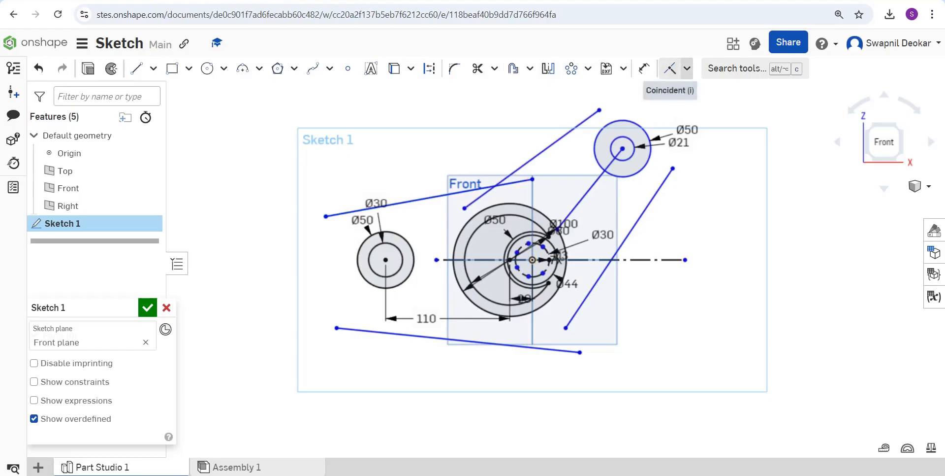
left_click(686, 69)
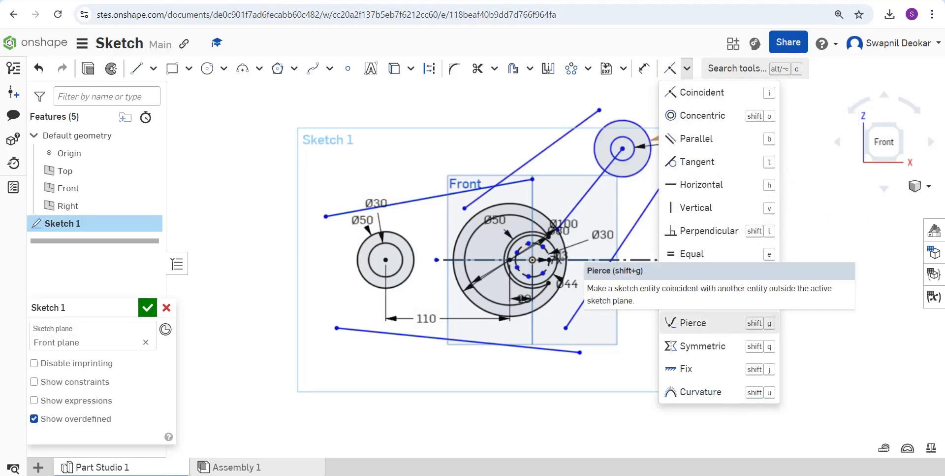
left_click(699, 162)
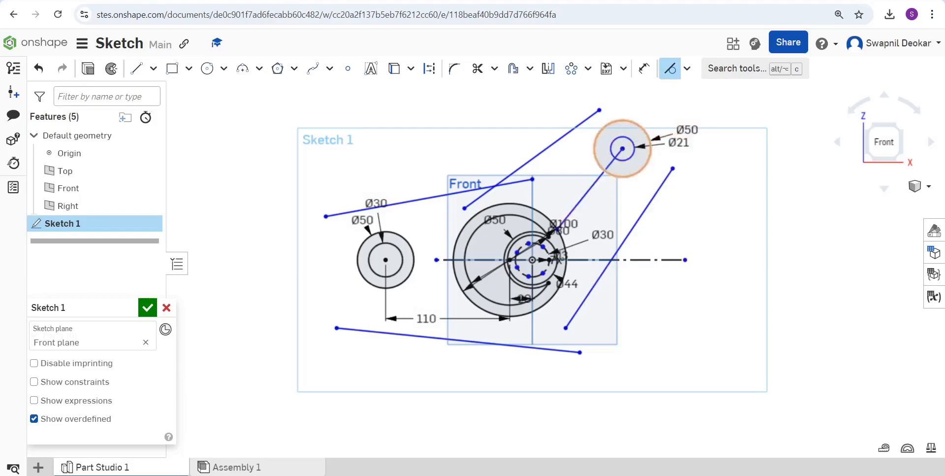
left_click(541, 151)
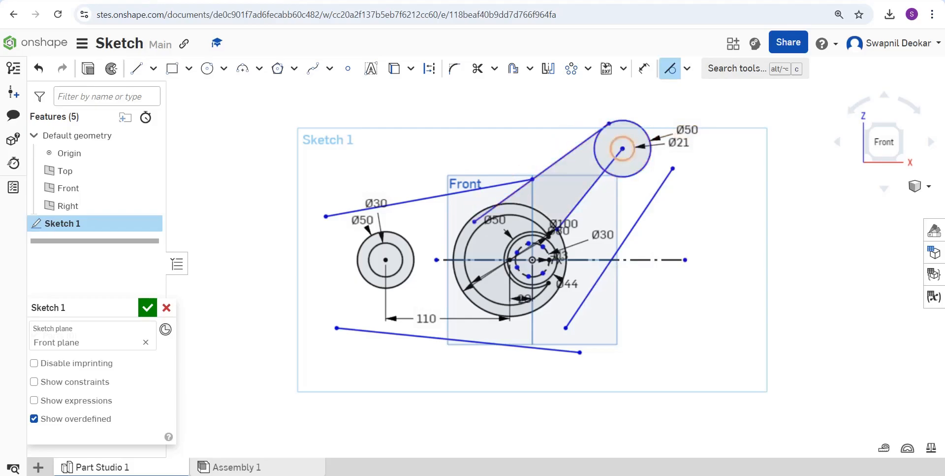
left_click(642, 168)
left_click(642, 215)
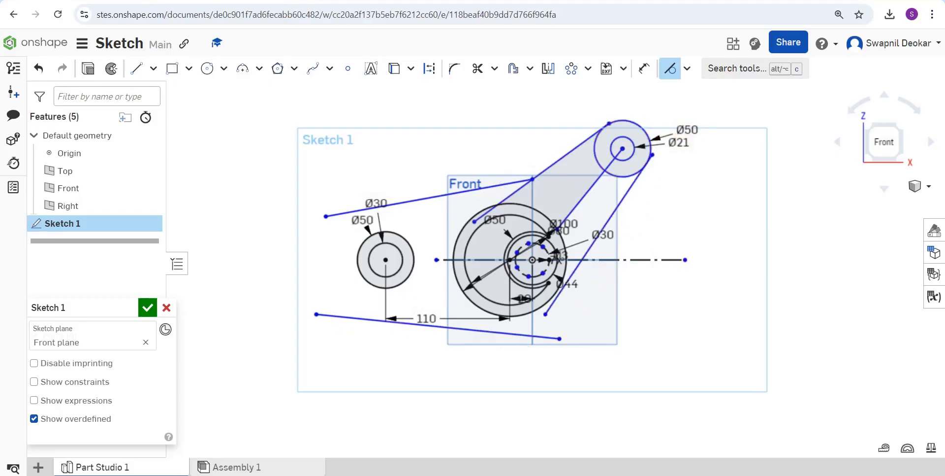
Make both inclined arm lines tangent to the hub's 100 mm circle.
left_click(556, 162)
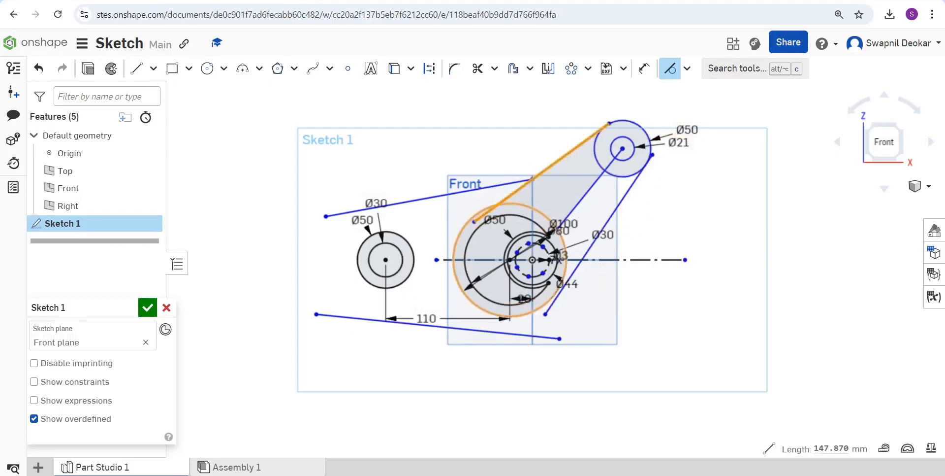
left_click(538, 211)
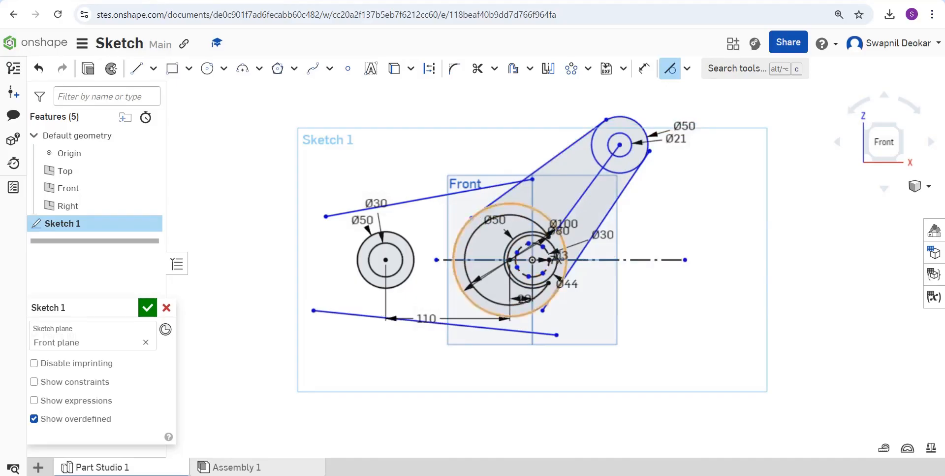
left_click(581, 253)
left_click(565, 248)
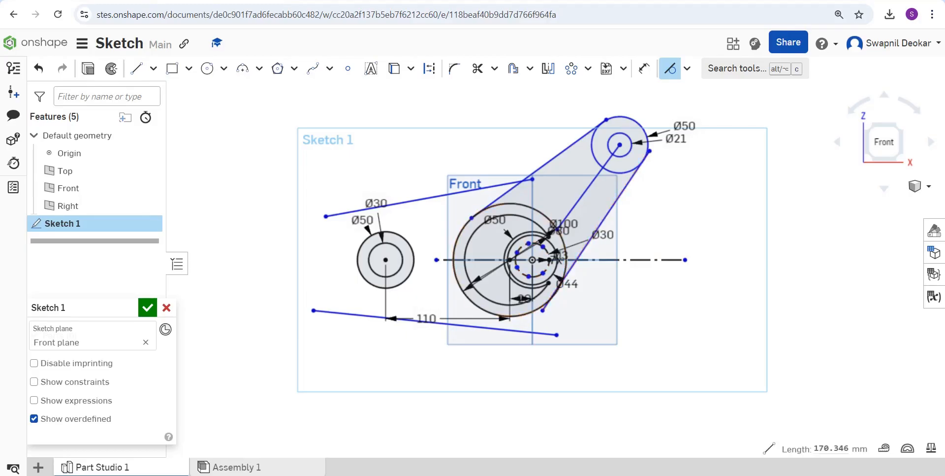
Make the lower sloping line tangent to the hub's 100 mm circle and the left-end 50 mm circle.
left_click(485, 328)
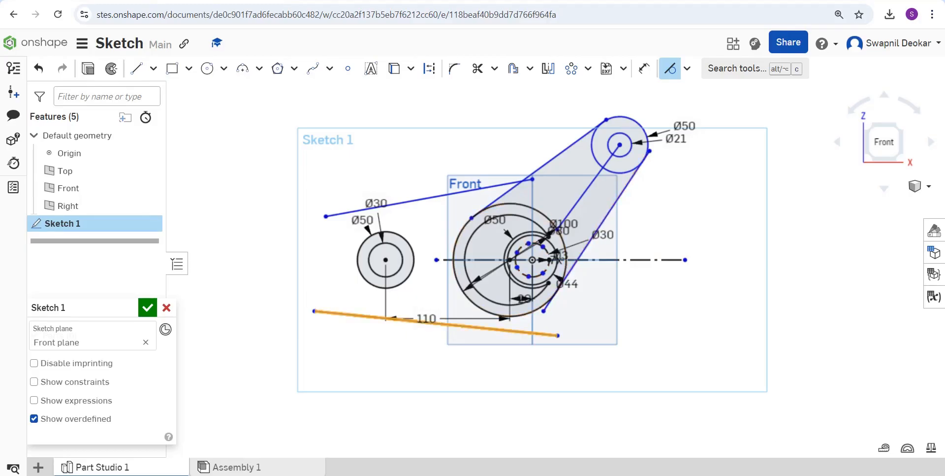
left_click(490, 313)
left_click(400, 314)
left_click(396, 286)
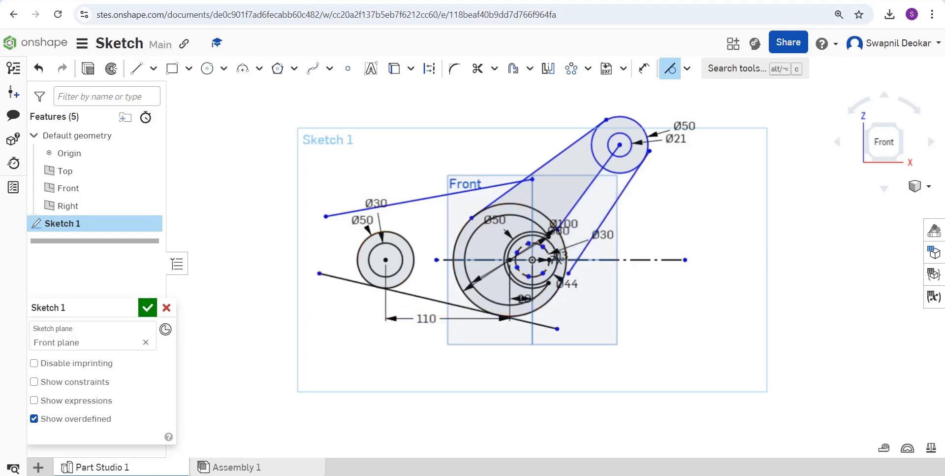
Make the upper sloping line tangent to the left-end 50 mm circle and the hub's 100 mm circle.
left_click(398, 203)
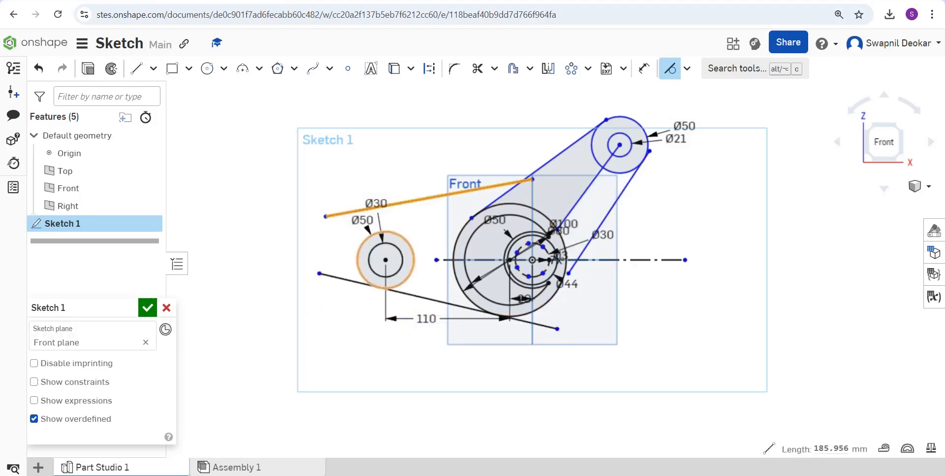
left_click(397, 234)
left_click(490, 212)
left_click(494, 205)
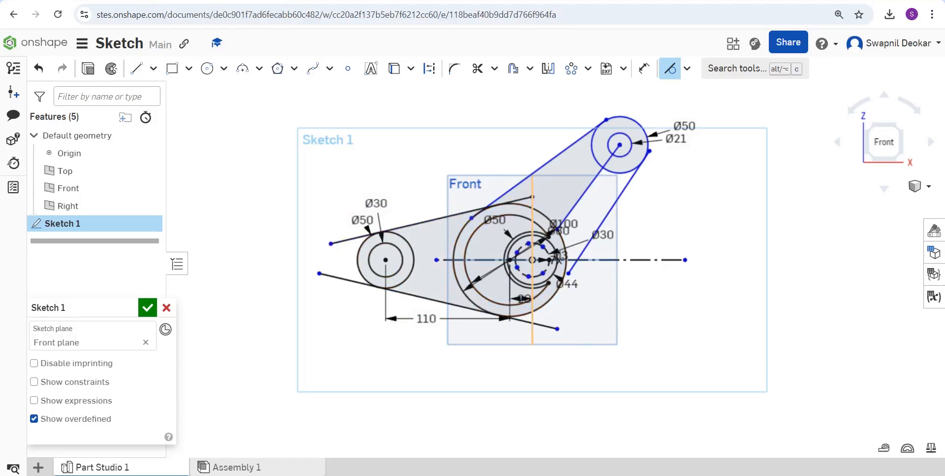
Trim the upper sloping line and the inclined arm line back to their intersection above the hub.
scroll(478, 223, "up", 2)
scroll(477, 223, "up", 3)
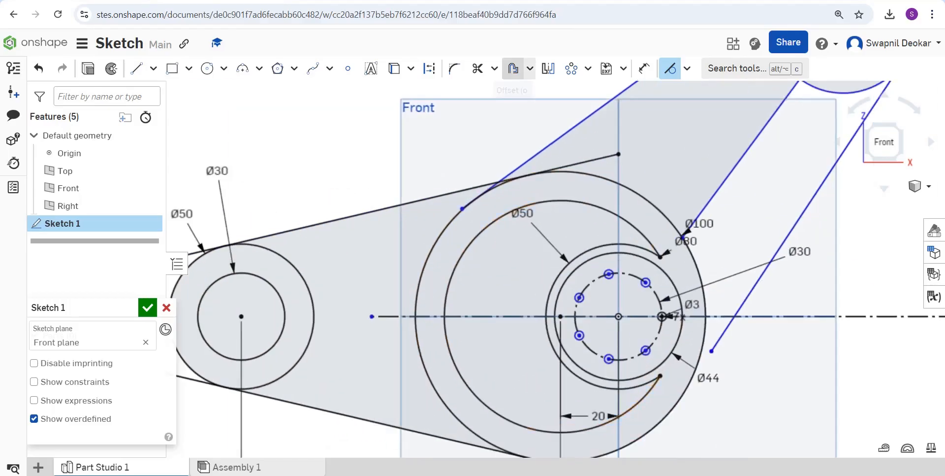
left_click(476, 68)
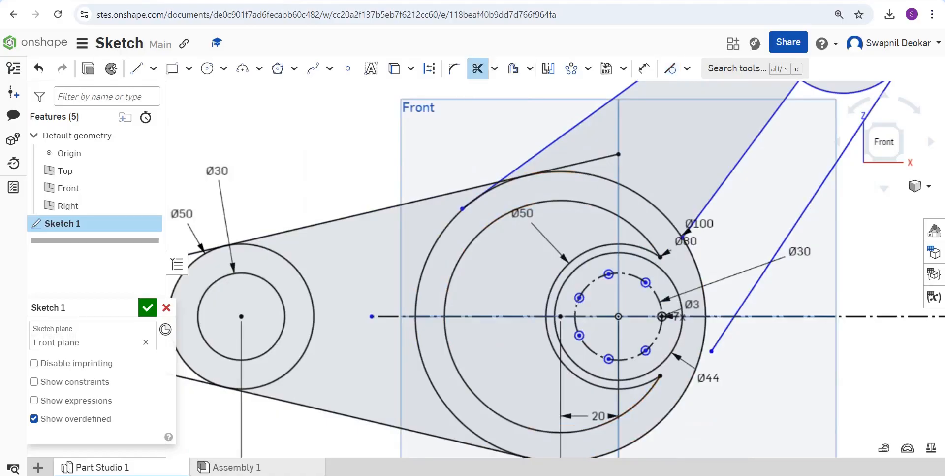
left_click(582, 163)
scroll(522, 179, "up", 7)
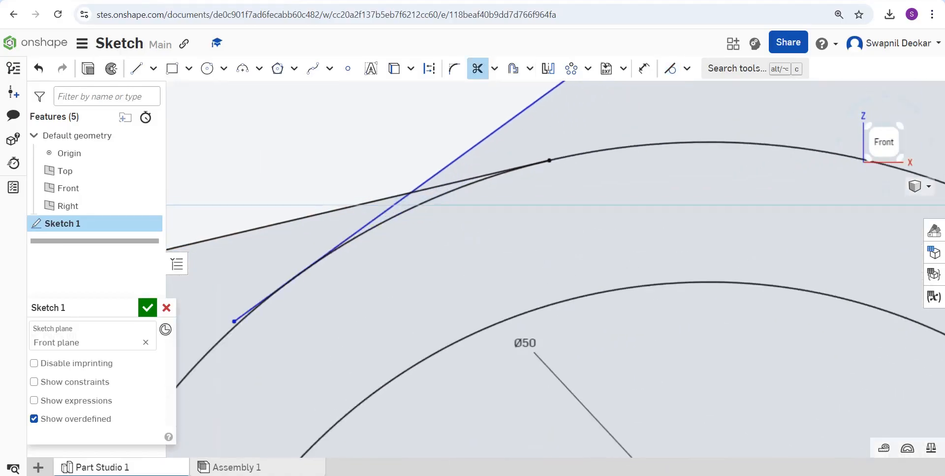
left_click_drag(442, 185, 386, 206)
scroll(239, 324, "up", 3)
left_click(256, 297)
scroll(487, 263, "down", 12)
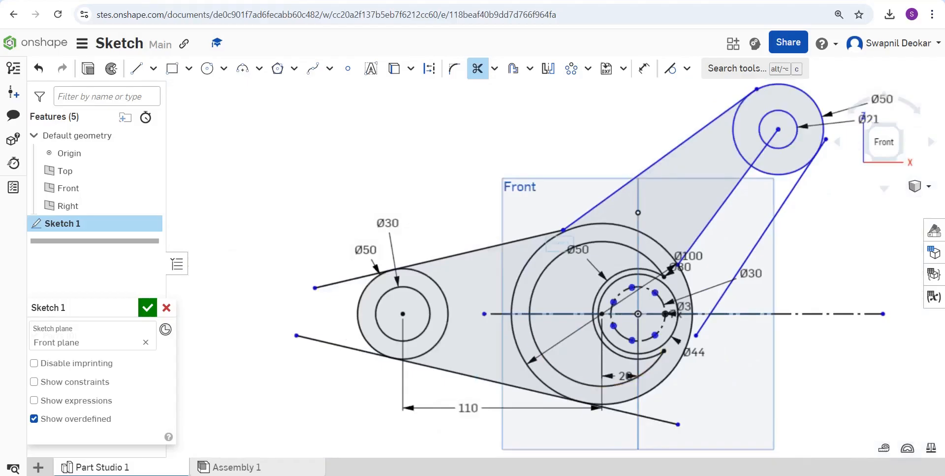
Trim the line ends overhanging the left-end 50 mm circle and the arm-end 50 mm circle.
left_click_drag(335, 331, 331, 368)
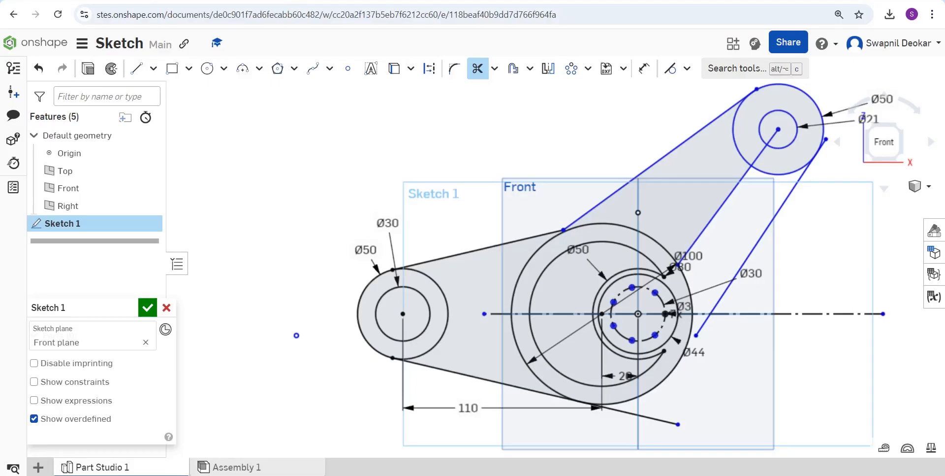
scroll(849, 159, "up", 3)
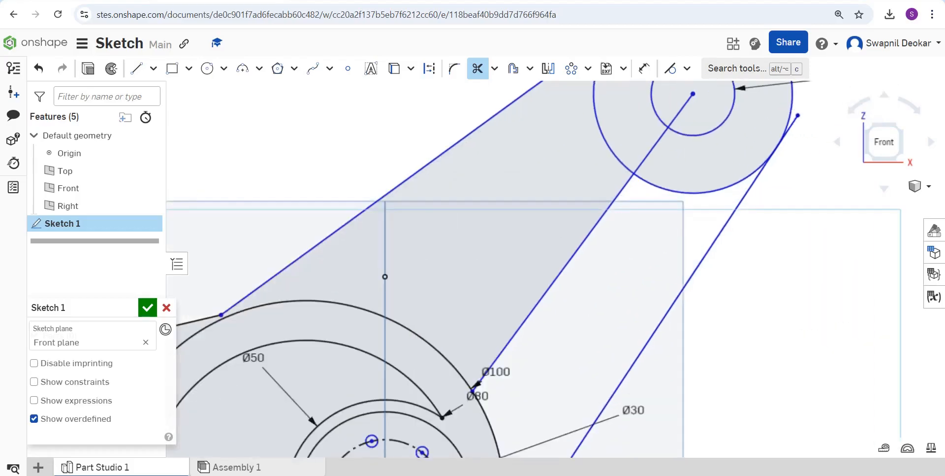
scroll(799, 119, "down", 5)
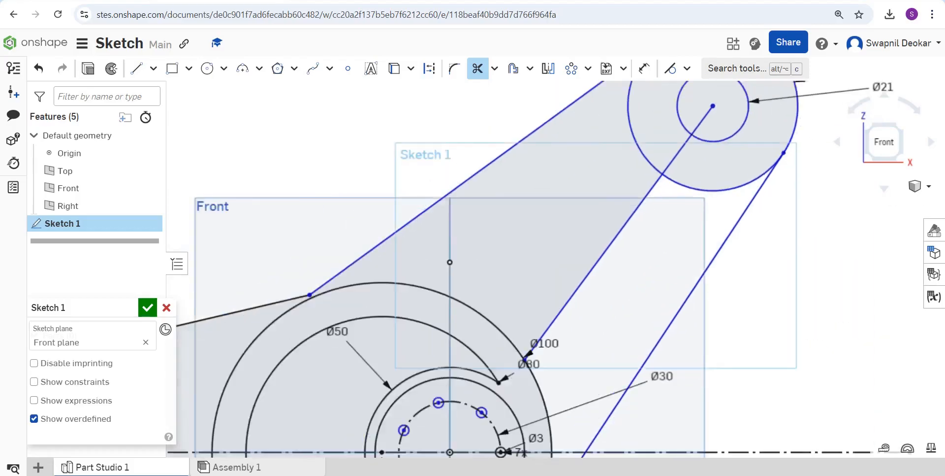
scroll(798, 118, "up", 5)
scroll(669, 96, "up", 5)
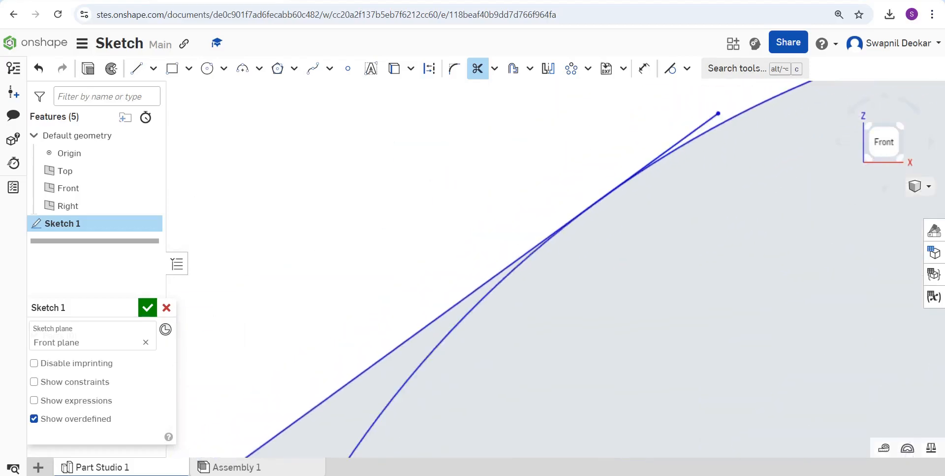
scroll(707, 113, "down", 6)
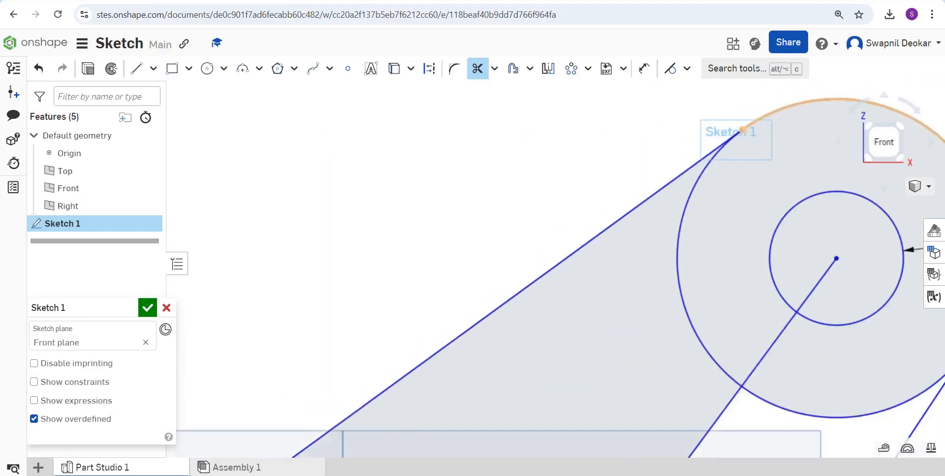
scroll(583, 401, "up", 4)
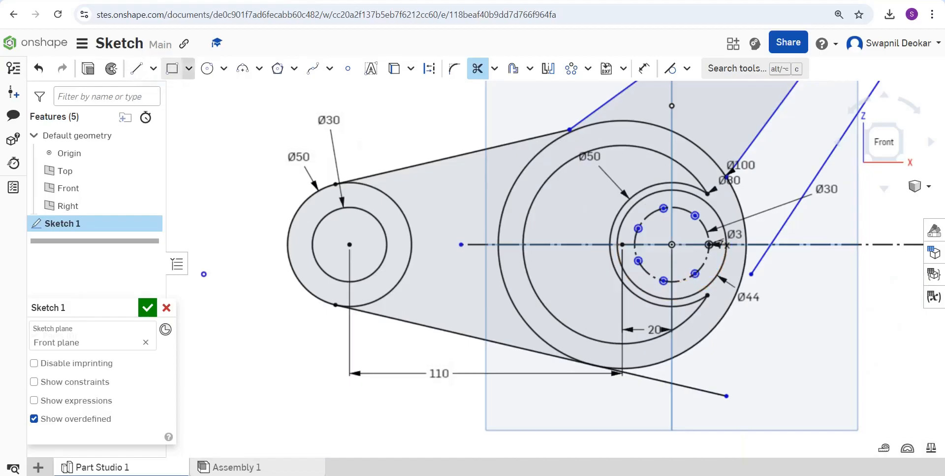
Sketch two horizontal lines across the left half of the hub, about 77 mm long above the centerline and about 84 mm long below it.
left_click(137, 69)
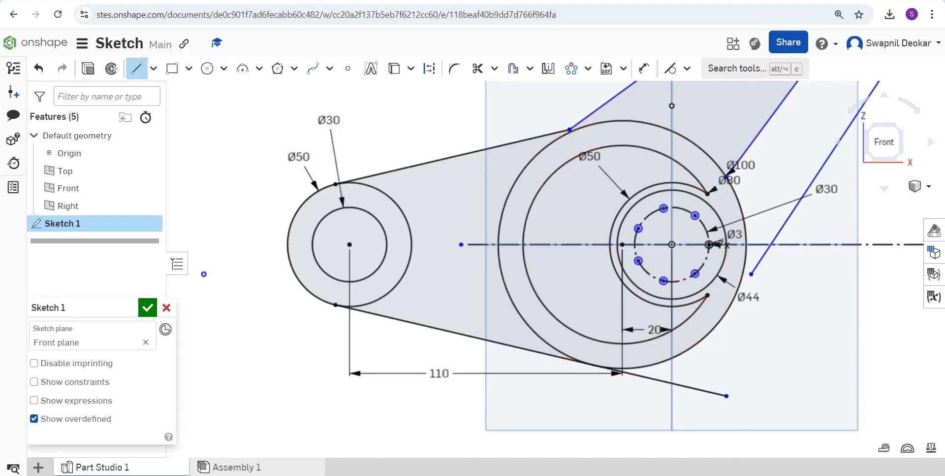
left_click(472, 227)
left_click(665, 227)
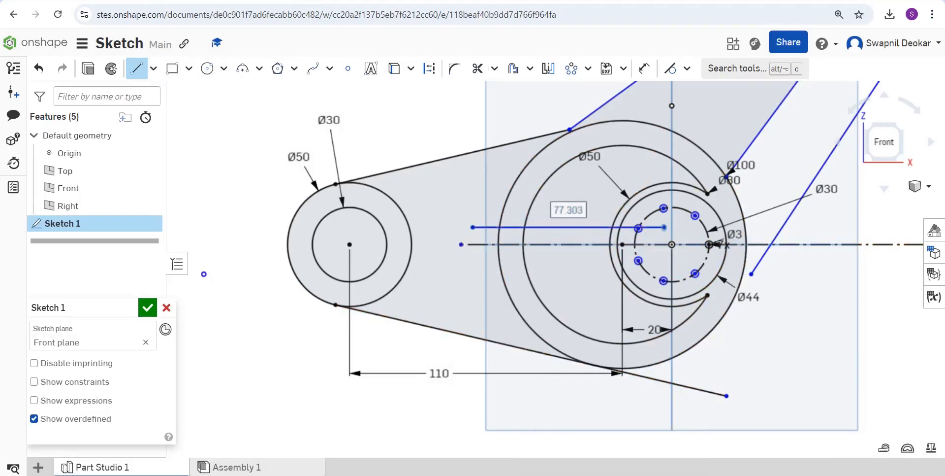
left_click(136, 69)
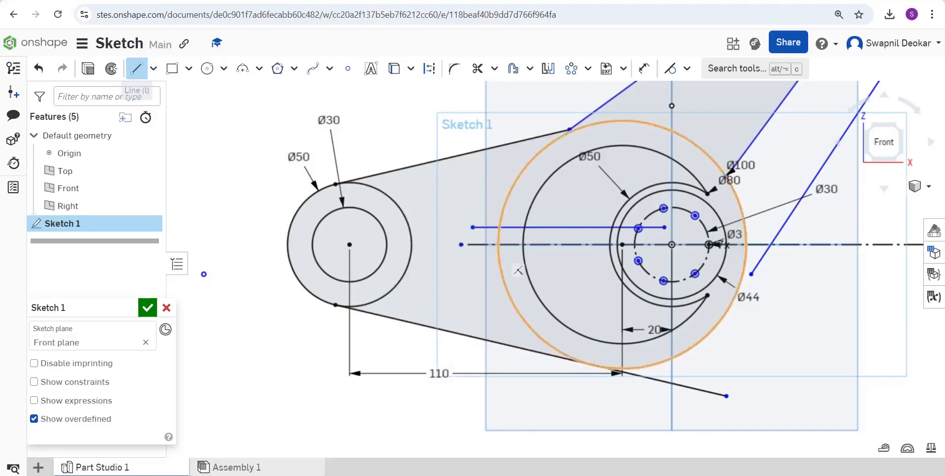
left_click(468, 260)
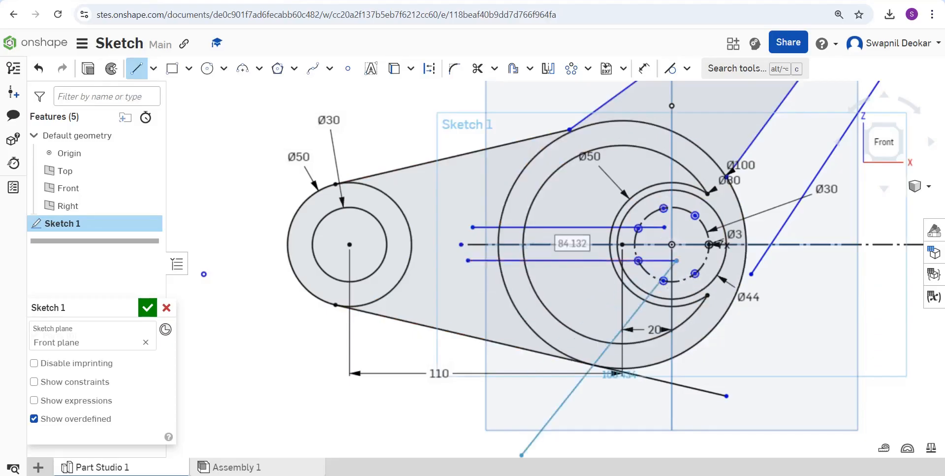
key("Escape")
Switch to PowerPoint, check the hub's horizontal rib lines on the linkage reference drawing, and return to the Onshape sketch.
left_click(609, 474)
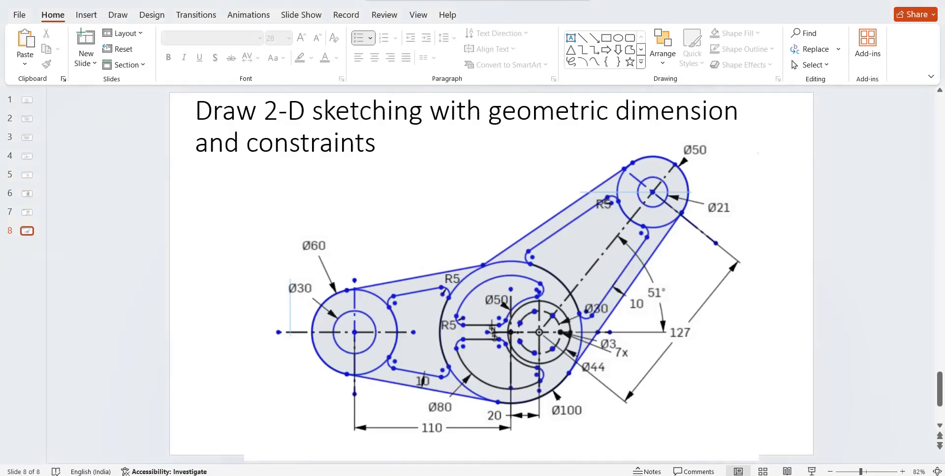
scroll(491, 273, "up", 2)
scroll(492, 273, "down", 2)
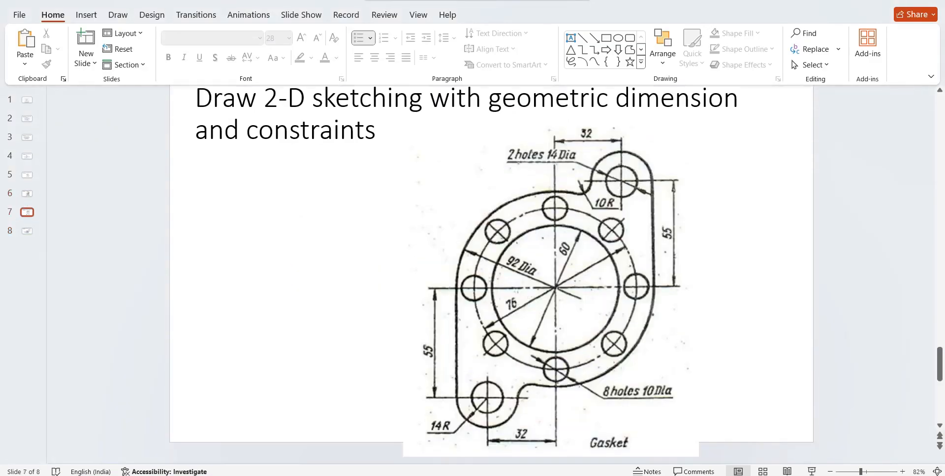
scroll(491, 273, "down", 1)
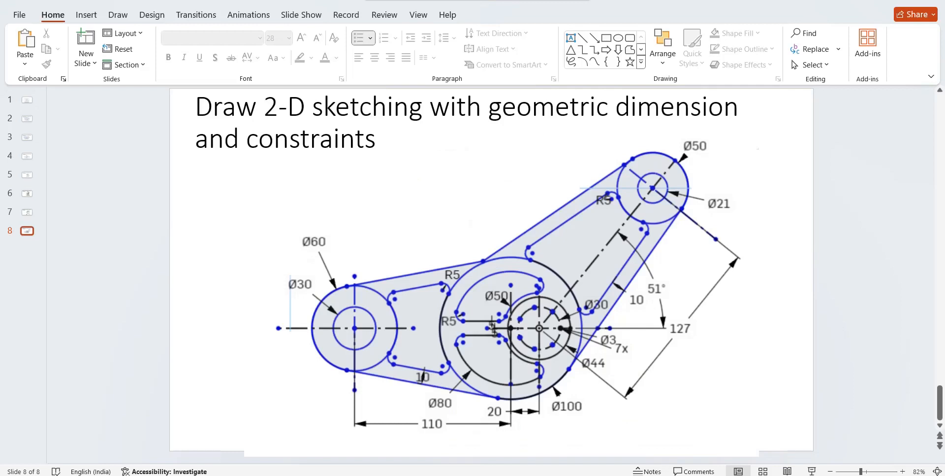
mouse_move(554, 475)
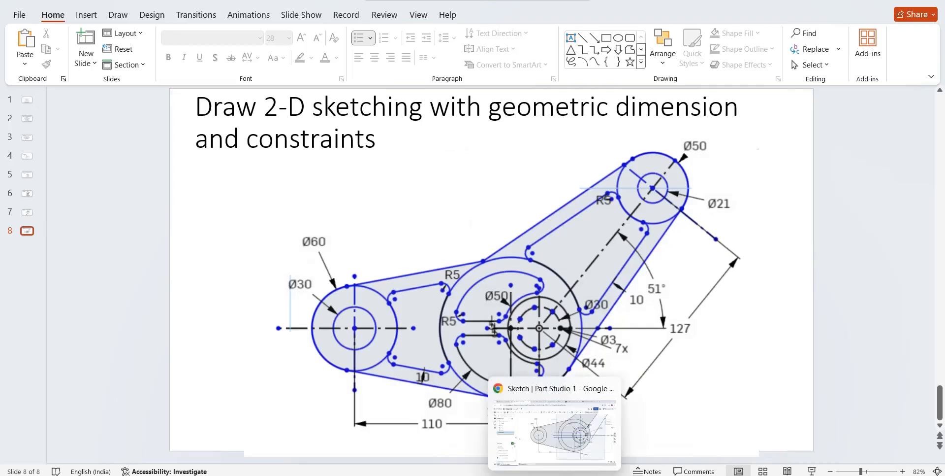
left_click(555, 433)
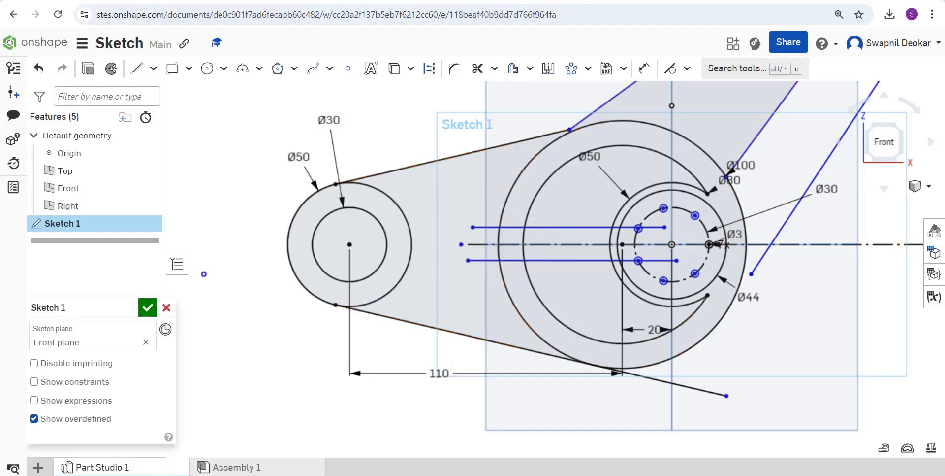
Add an angle dimension between the two horizontal lines in the hub, accepting the proposed value.
left_click(644, 68)
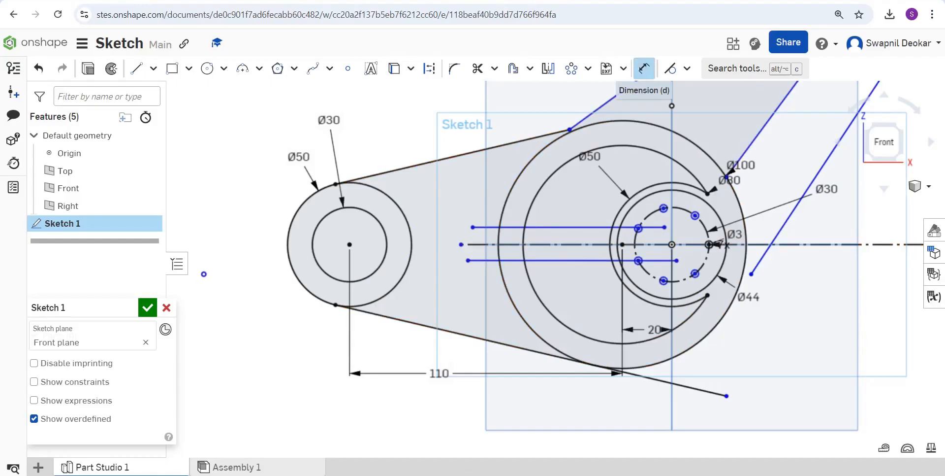
left_click(566, 227)
left_click(640, 260)
left_click(583, 246)
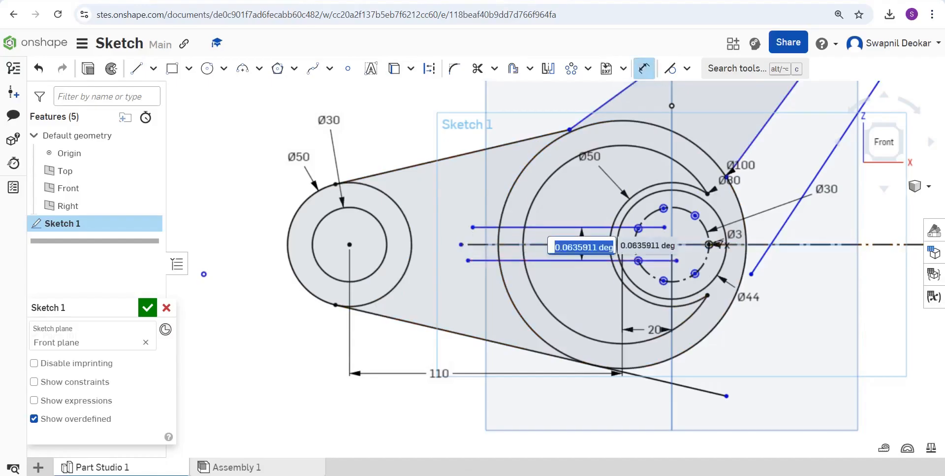
key("Return")
key("Escape")
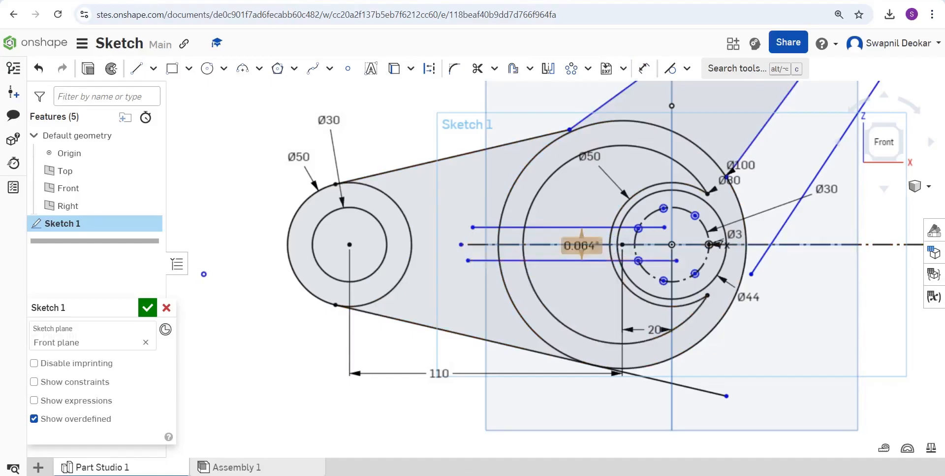
Constrain the two rib lines in the hub to horizontal and delete the angle dimension between them.
left_click(522, 205)
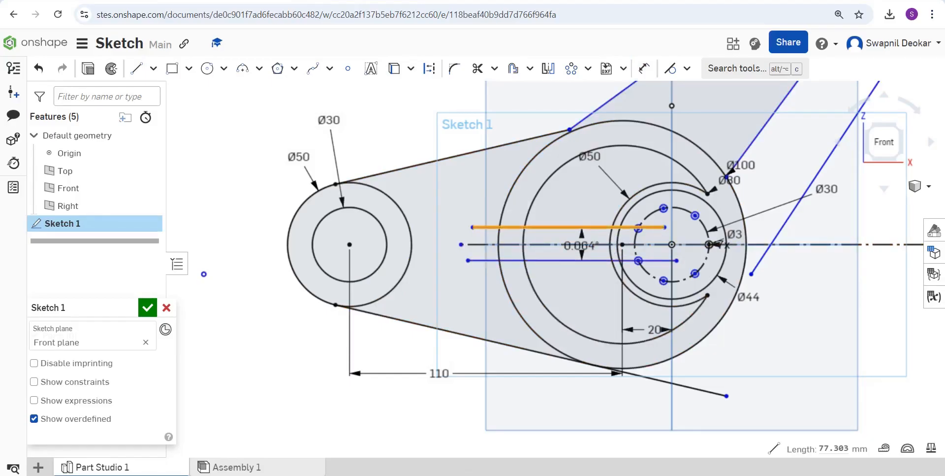
left_click(533, 260)
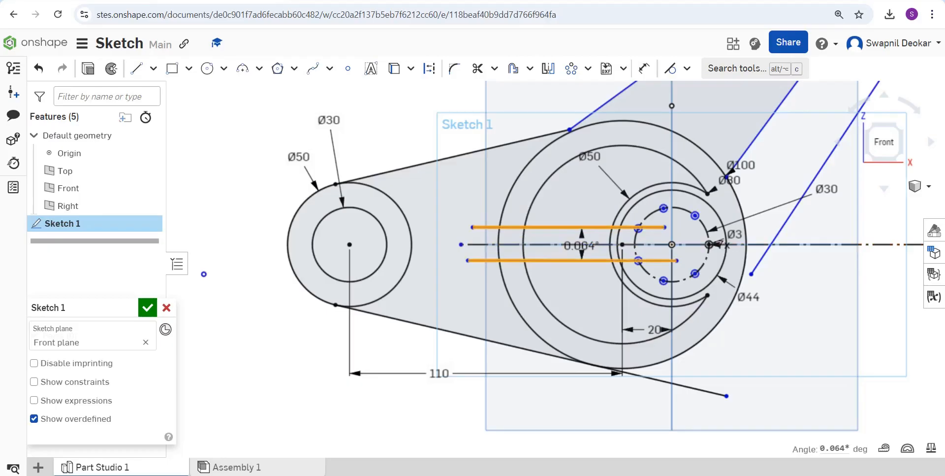
left_click(687, 69)
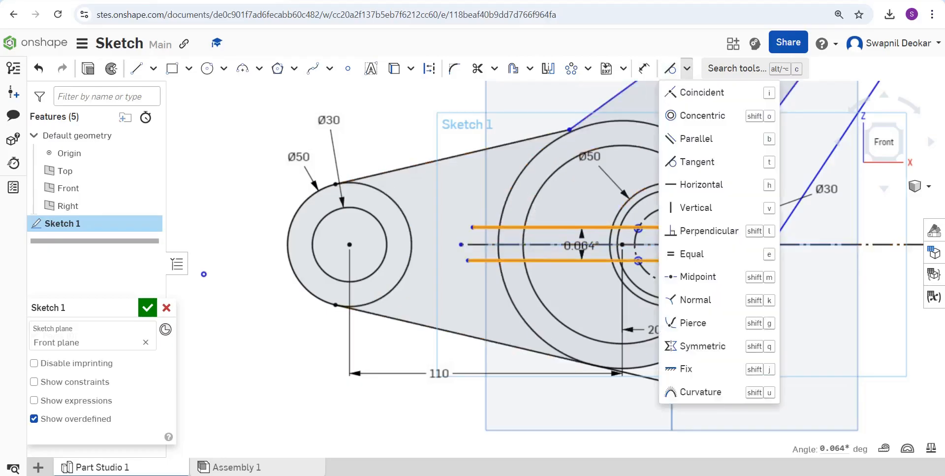
left_click(702, 184)
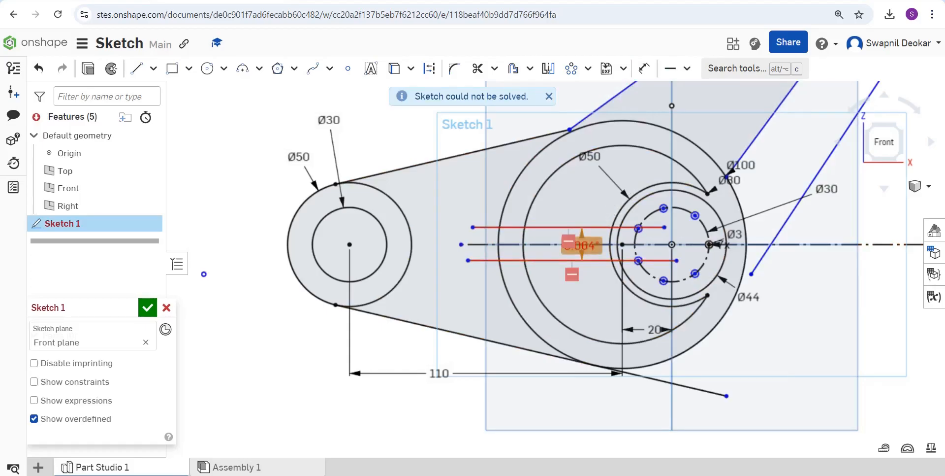
left_click(580, 244)
key("Delete")
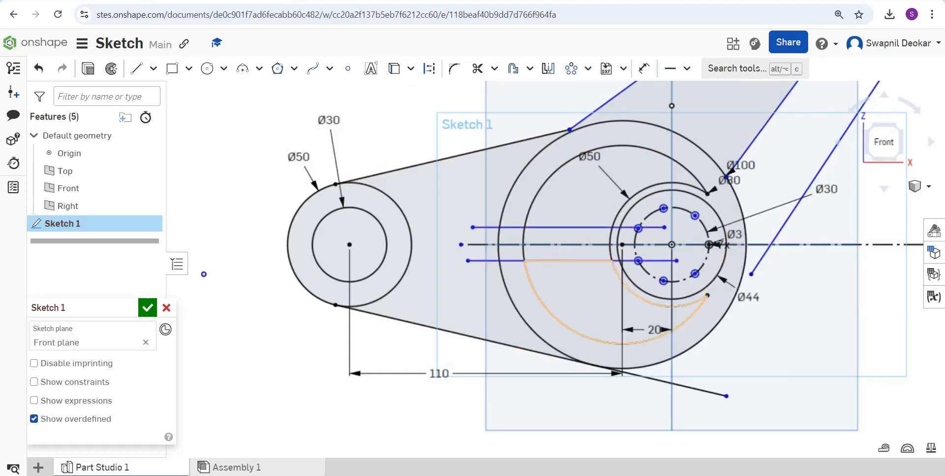
Dimension the lower rib line 5 mm from the horizontal centerline.
left_click(644, 69)
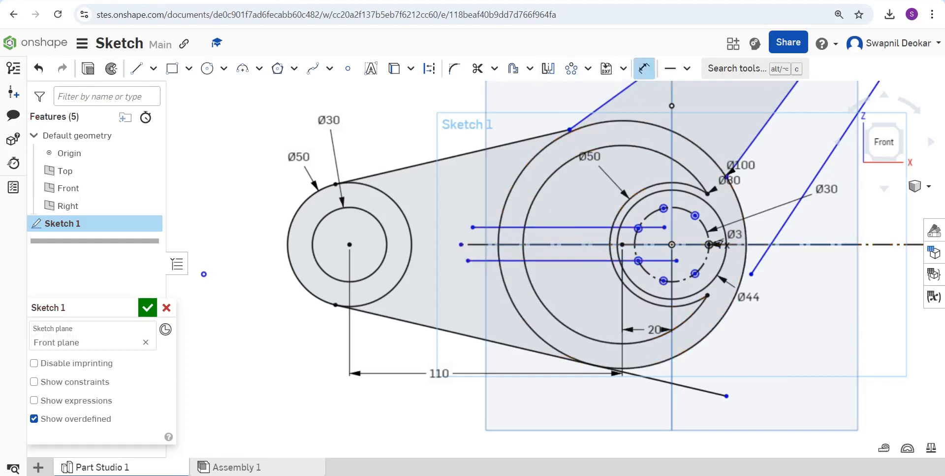
left_click(583, 261)
left_click(585, 244)
left_click(585, 251)
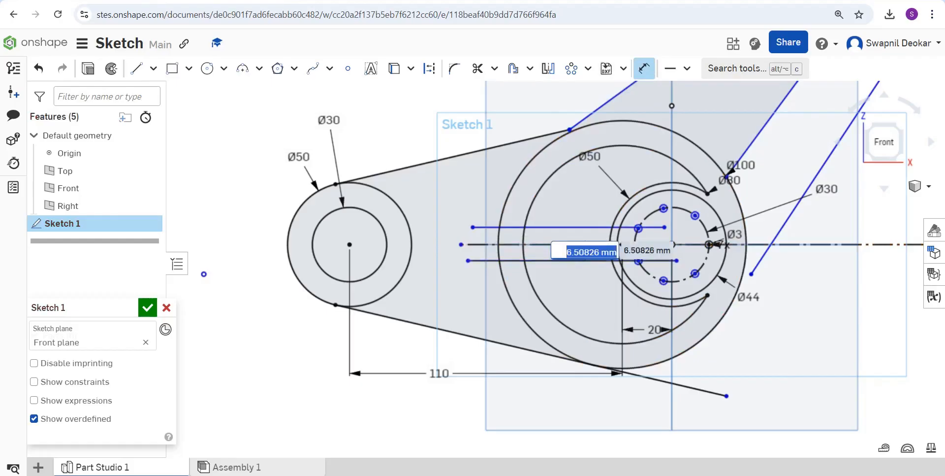
type("5")
key("Return")
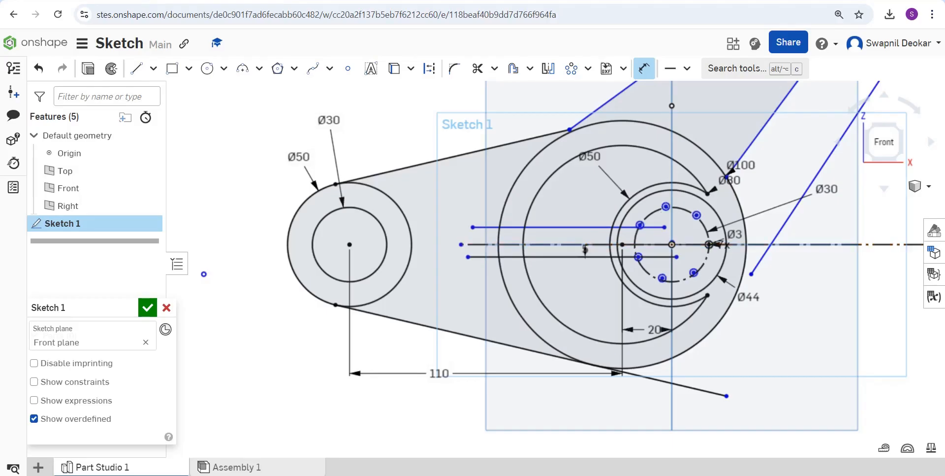
Dimension the upper rib line 5 mm from the horizontal centerline.
left_click(571, 227)
left_click(570, 244)
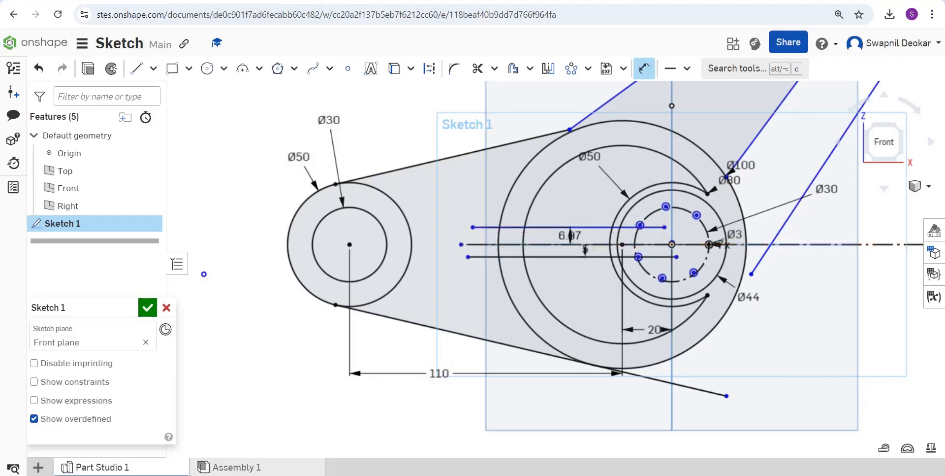
left_click(570, 235)
type("5")
key("Return")
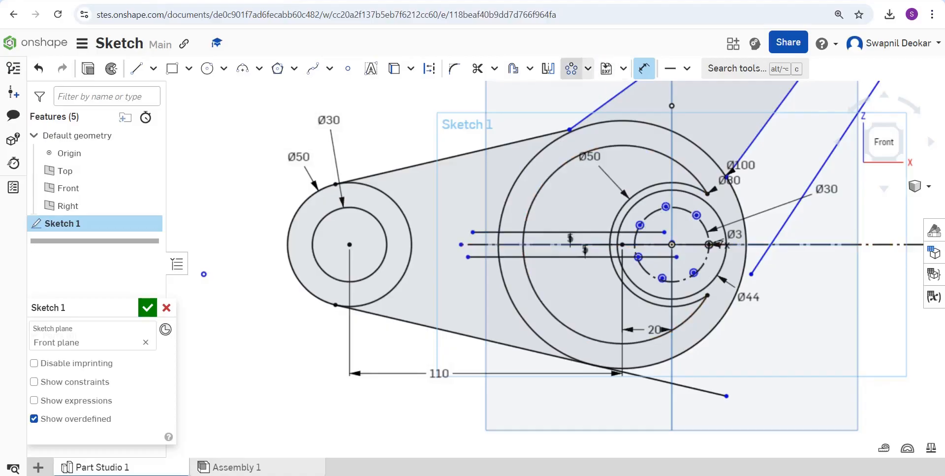
Trim the 80 mm arc between the two rib lines and the rib and centerline ends extending left of the hub pocket.
left_click(477, 68)
scroll(507, 220, "up", 4)
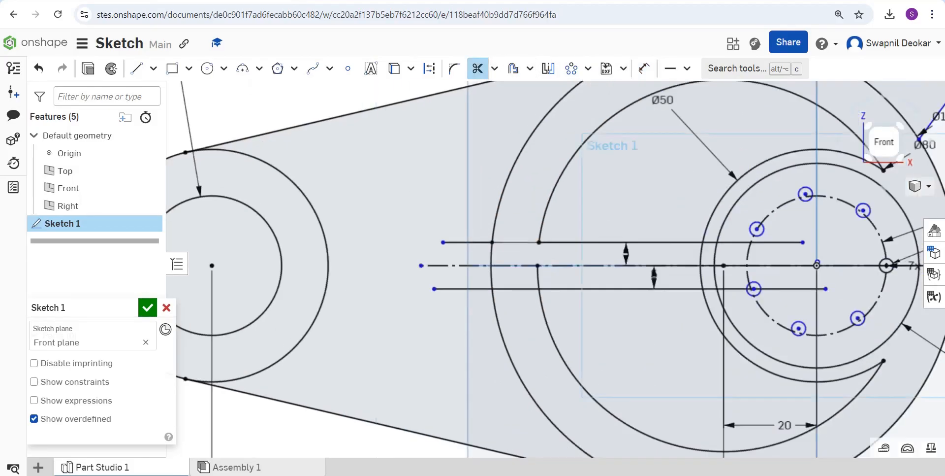
mouse_move(541, 275)
left_mouse_down()
mouse_move(522, 288)
mouse_move(522, 304)
left_mouse_up()
left_click_drag(458, 320, 466, 214)
scroll(433, 289, "down", 3)
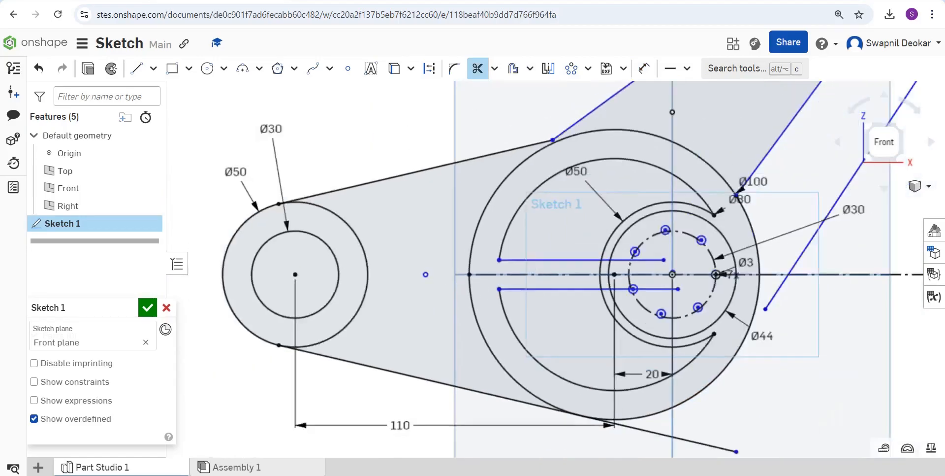
Trim the 50 mm hub arc between the two rib lines and the rib segments between the 50 mm and 44 mm circles.
scroll(615, 267, "up", 5)
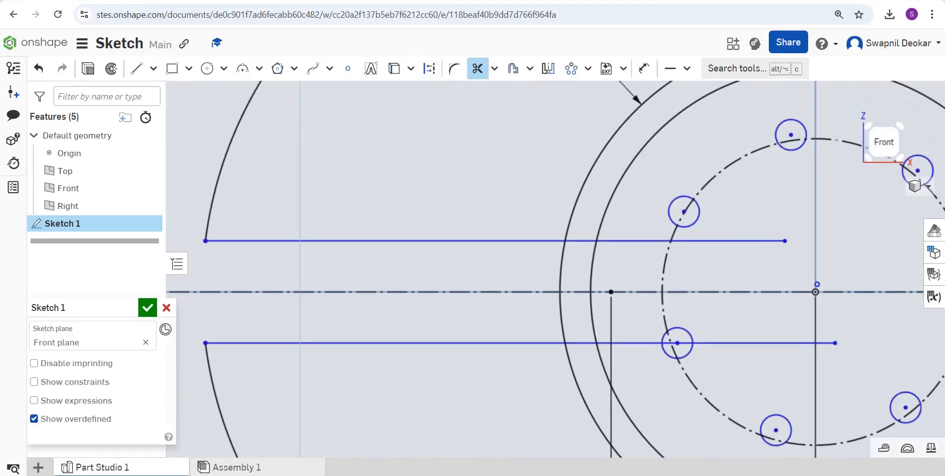
left_click_drag(574, 235, 559, 259)
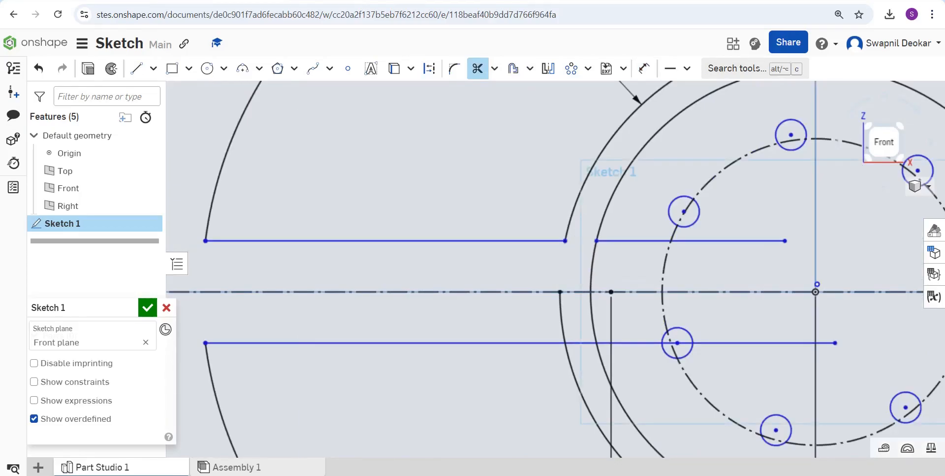
left_click_drag(566, 337, 584, 347)
scroll(582, 359, "down", 3)
scroll(609, 353, "down", 2)
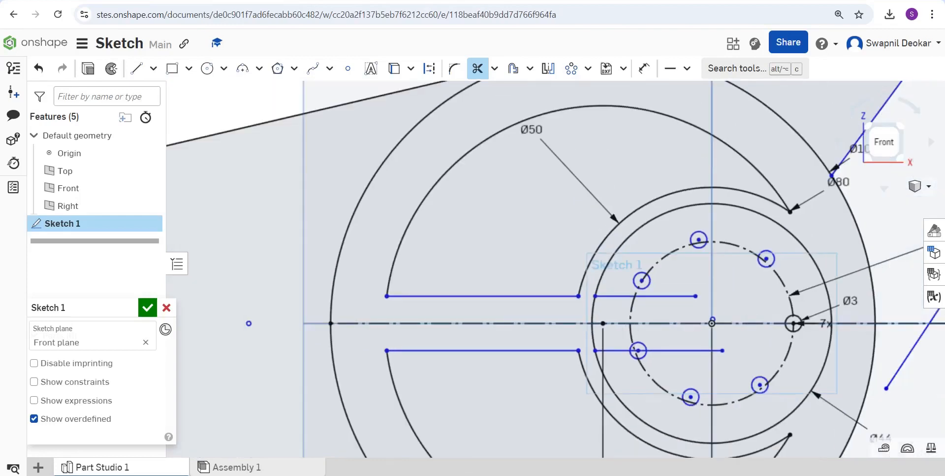
Trim away the remaining rib line pieces inside the 44 mm circle, including those within the small bolt hole.
mouse_move(618, 281)
left_mouse_down()
mouse_move(615, 303)
mouse_move(662, 308)
left_mouse_up()
left_click_drag(674, 344, 684, 358)
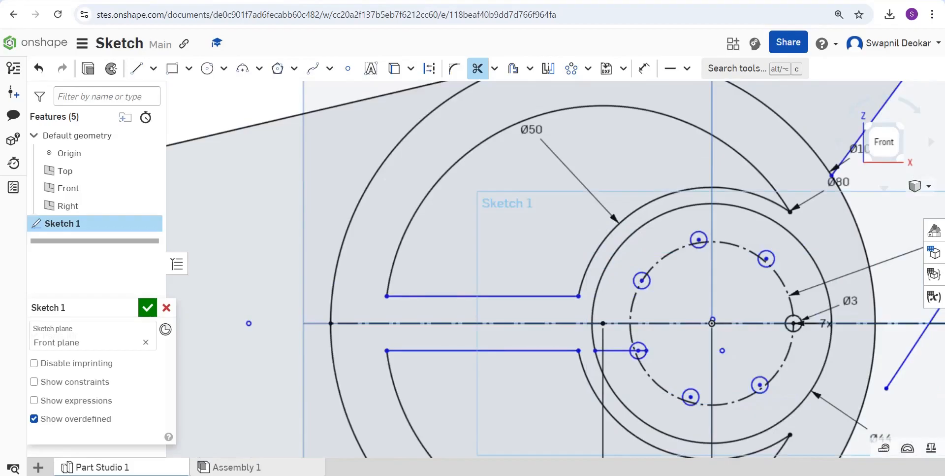
left_click_drag(617, 351, 623, 367)
left_click(669, 350)
key("Escape")
scroll(636, 353, "up", 3)
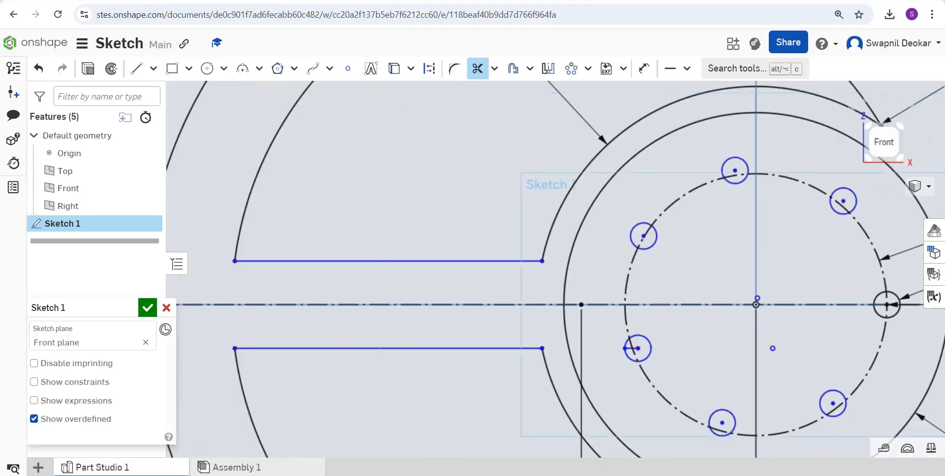
scroll(635, 350, "up", 8)
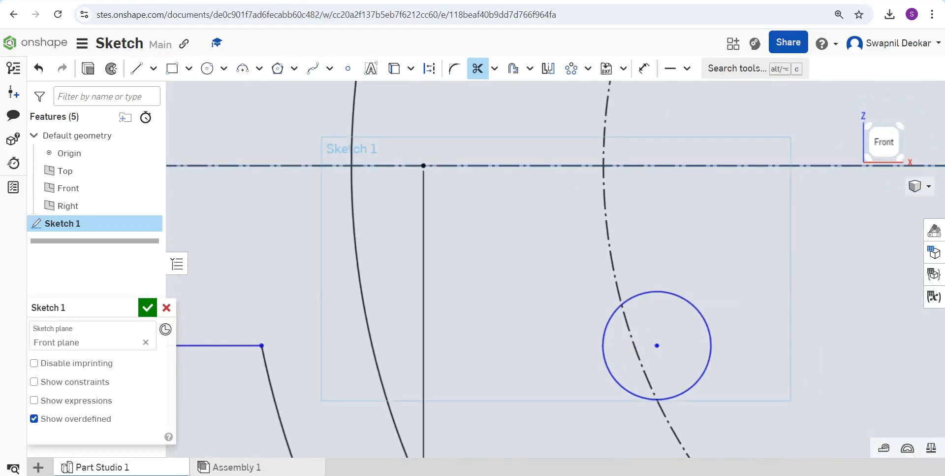
scroll(649, 345, "down", 10)
scroll(646, 347, "down", 4)
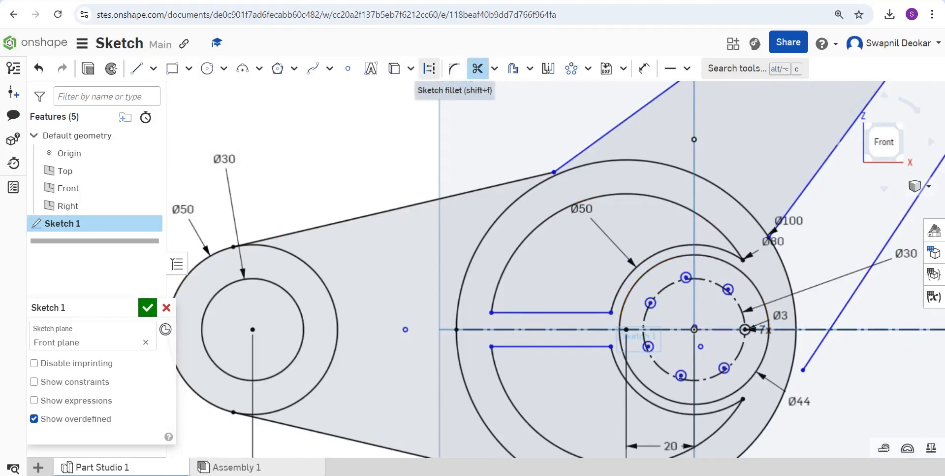
Fillet the three corners of the upper hub pocket with a 5 mm radius.
left_click(454, 68)
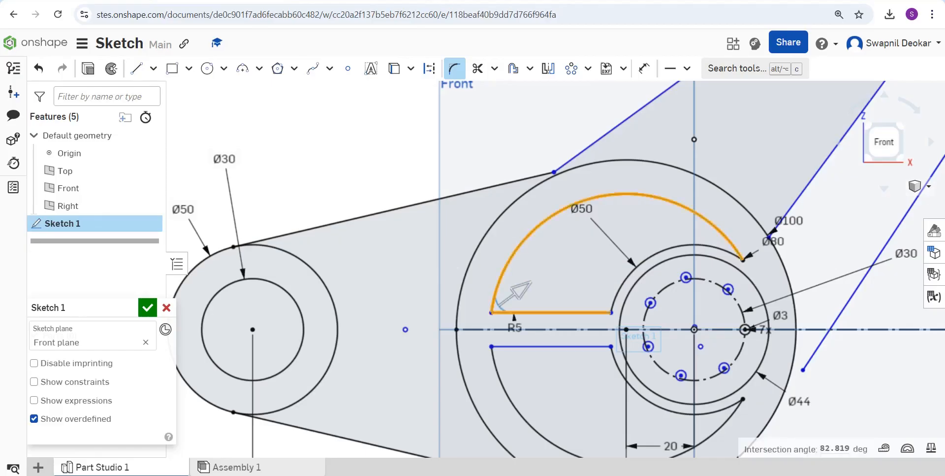
left_click(507, 298)
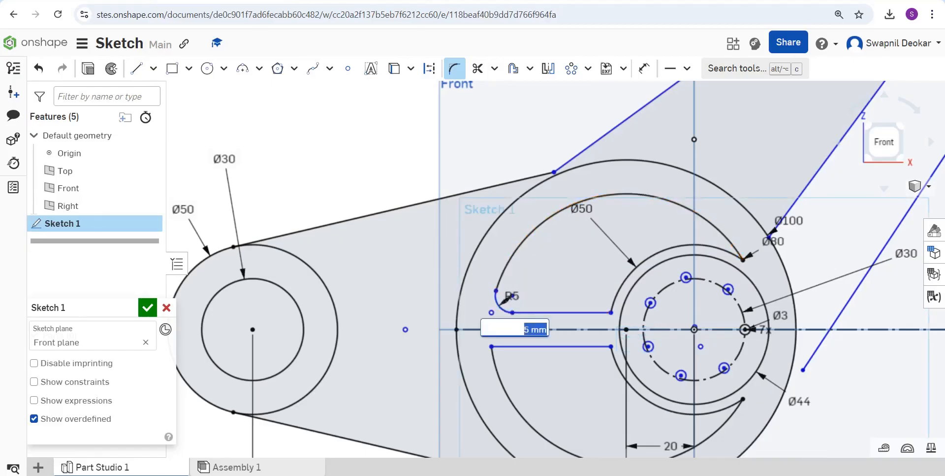
key("Return")
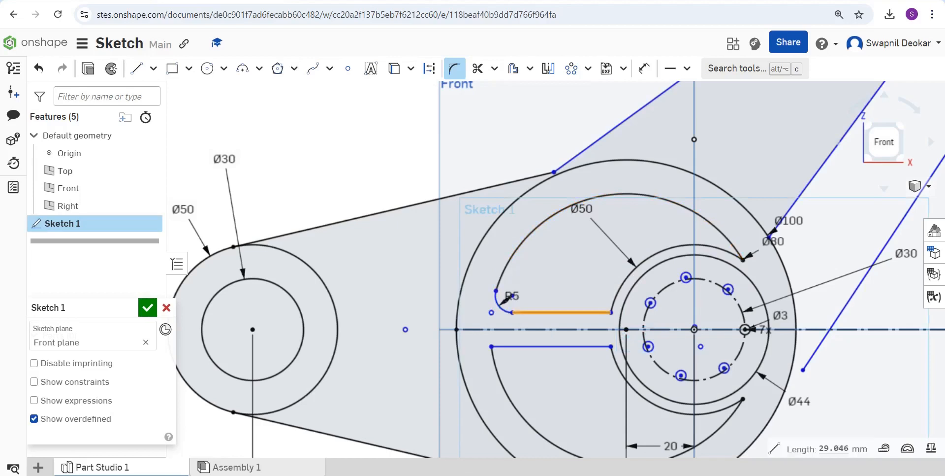
left_click(584, 277)
key("Return")
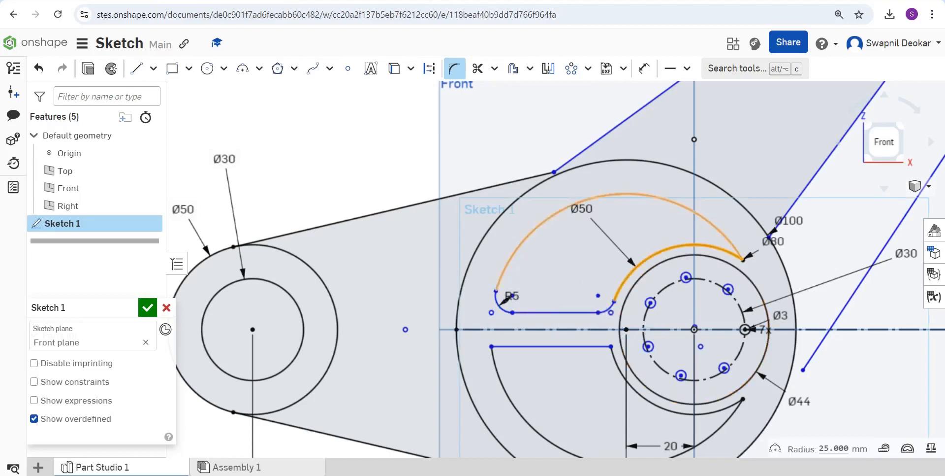
left_click(666, 225)
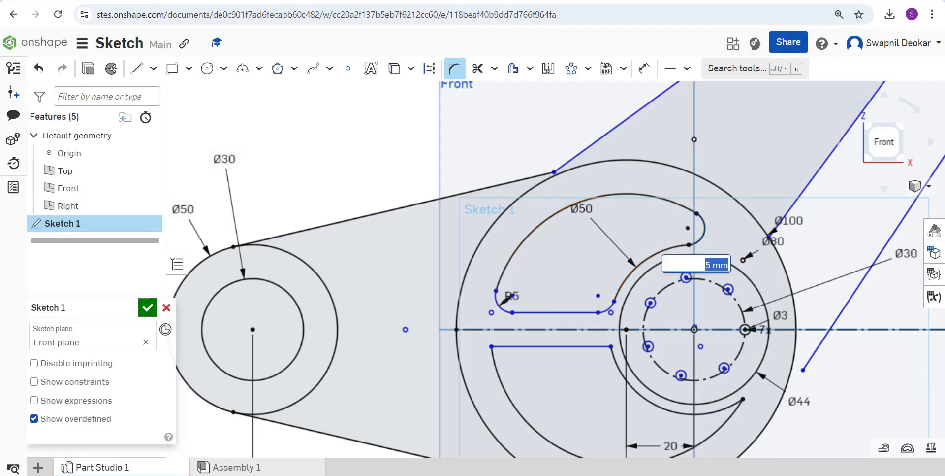
key("Return")
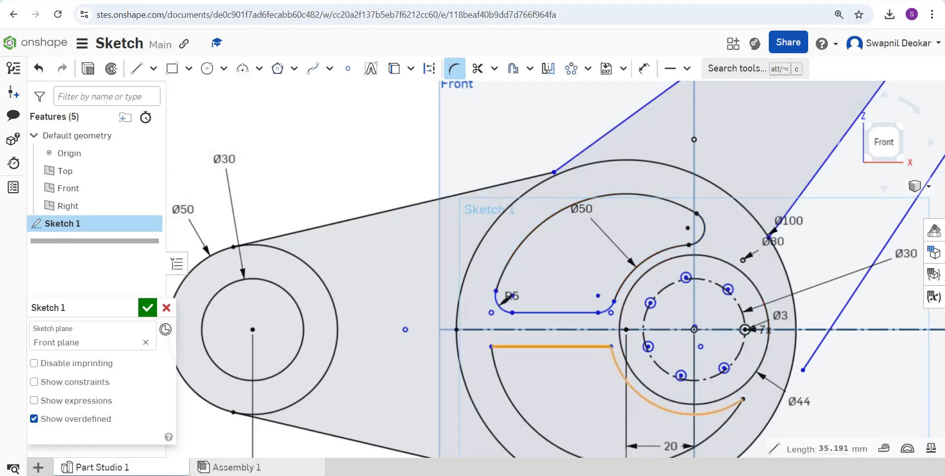
Fillet the three corners of the lower hub pocket with a 5 mm radius.
left_click(586, 364)
key("Return")
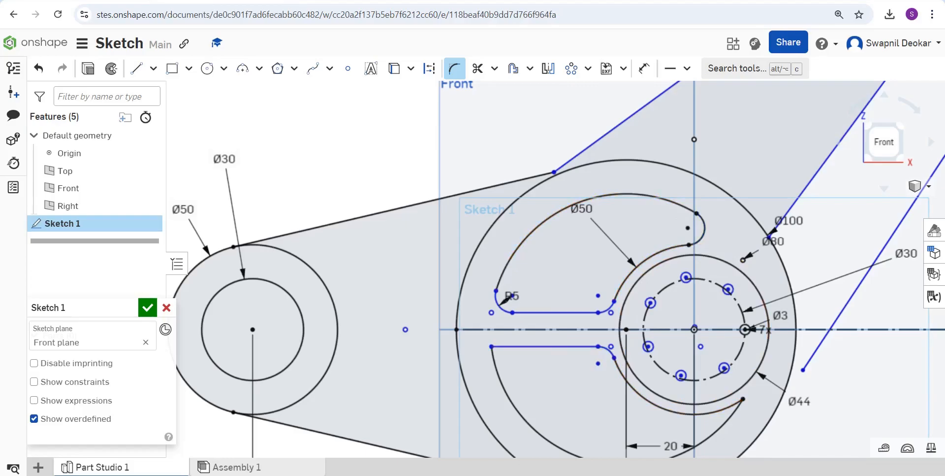
left_click(499, 352)
key("Return")
scroll(575, 363, "down", 4)
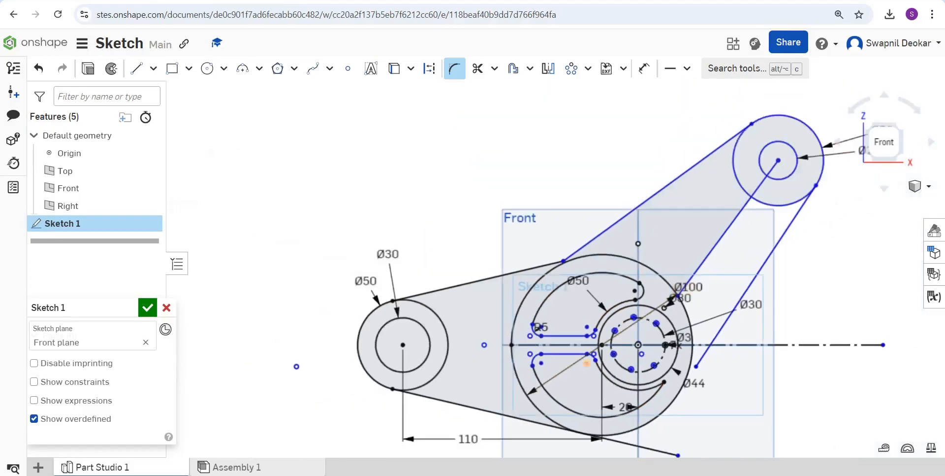
scroll(658, 396, "up", 4)
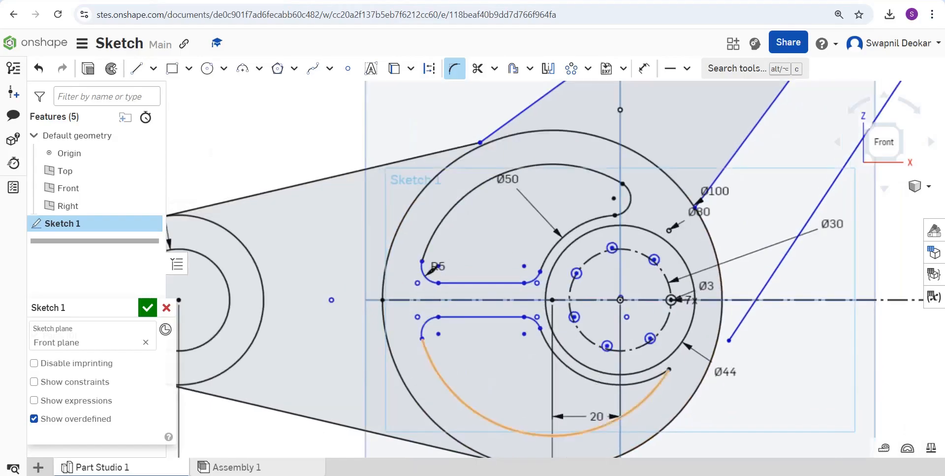
left_click(593, 406)
key("Return")
scroll(752, 347, "down", 5)
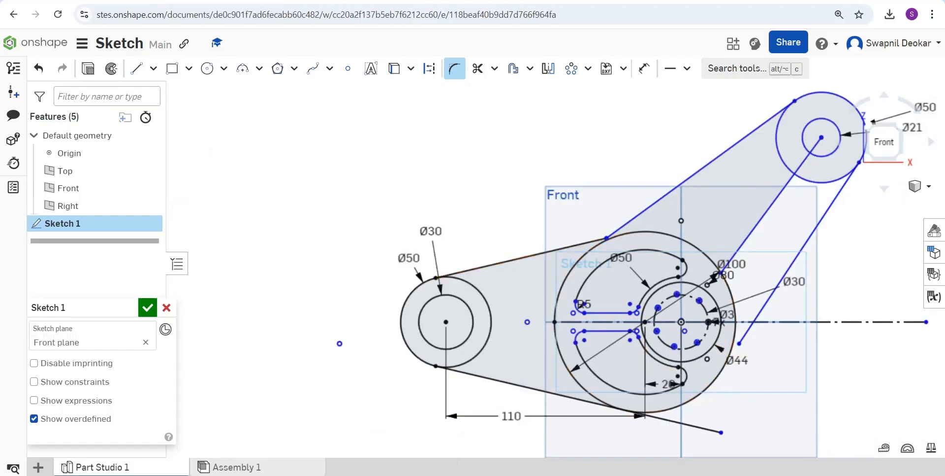
Offset the upper tangent line between the left-end circle and the hub inward by 5 mm.
left_click(137, 69)
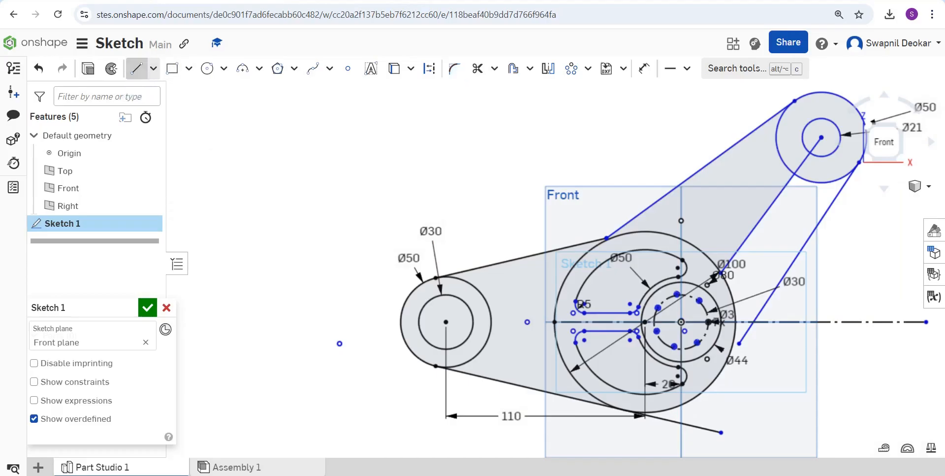
key("Escape")
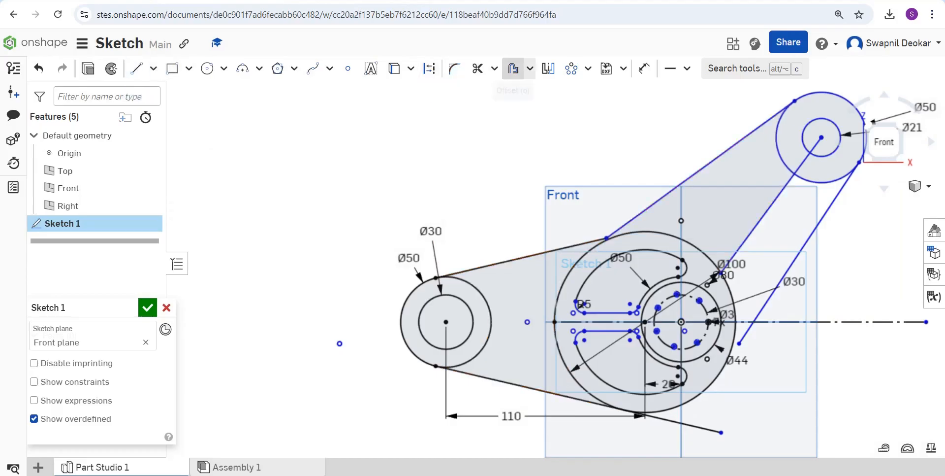
left_click(529, 68)
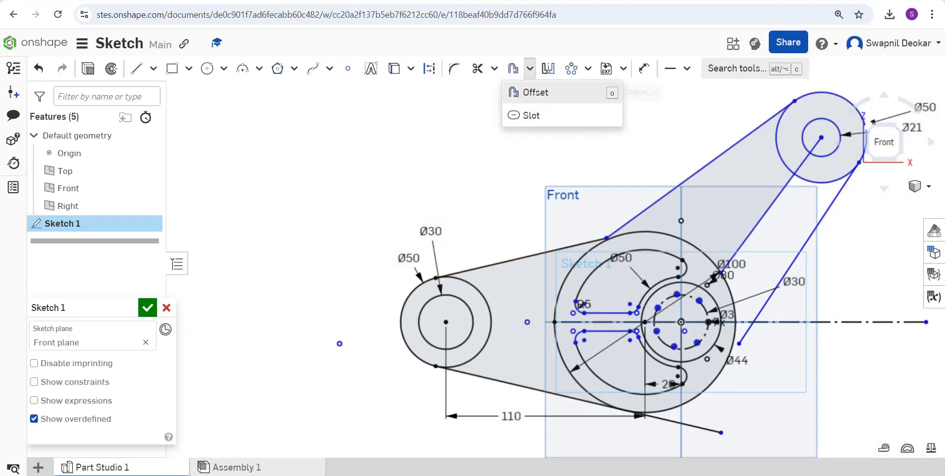
left_click(527, 90)
left_click(522, 258)
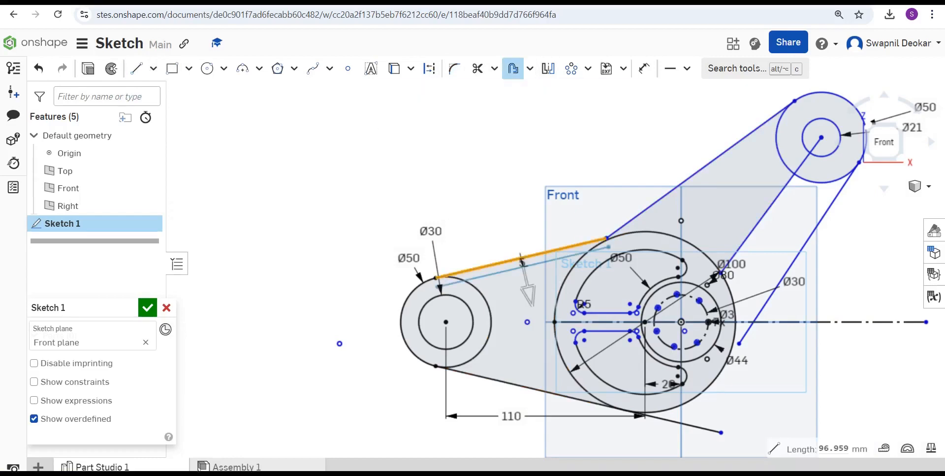
left_click(514, 68)
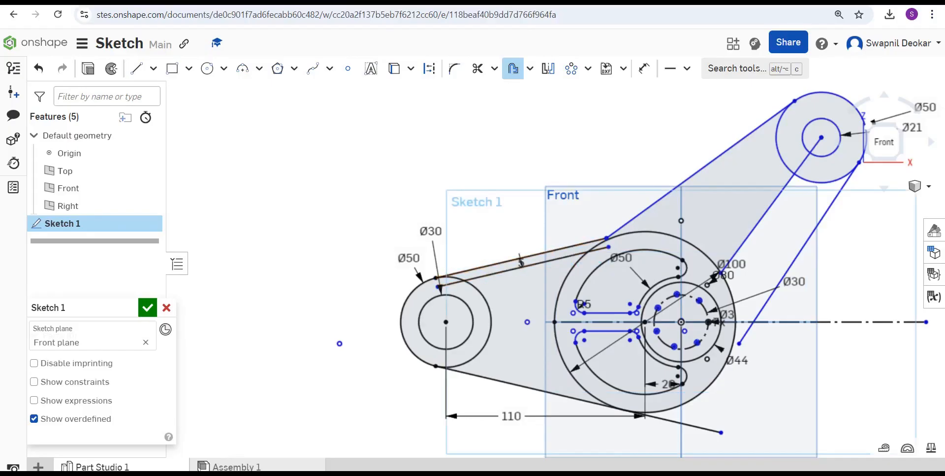
key("Escape")
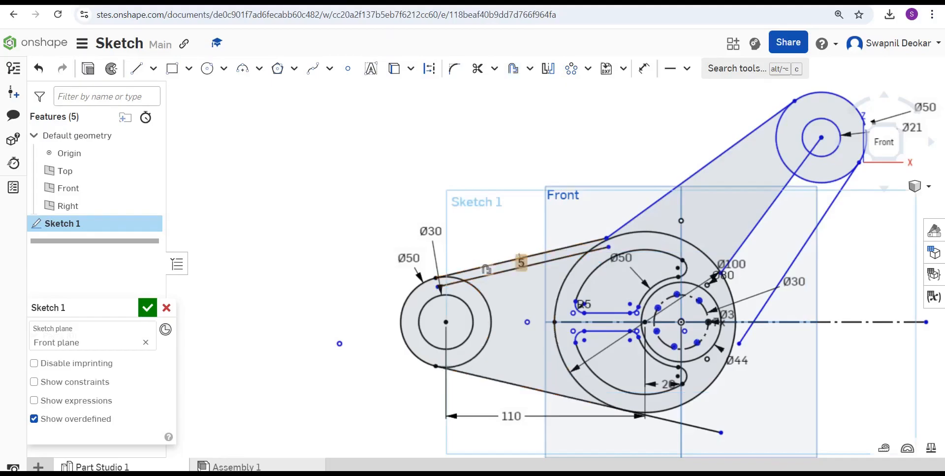
Set the offset distance of the left arm's upper inner line to 10 mm.
double_click(520, 262)
type("1")
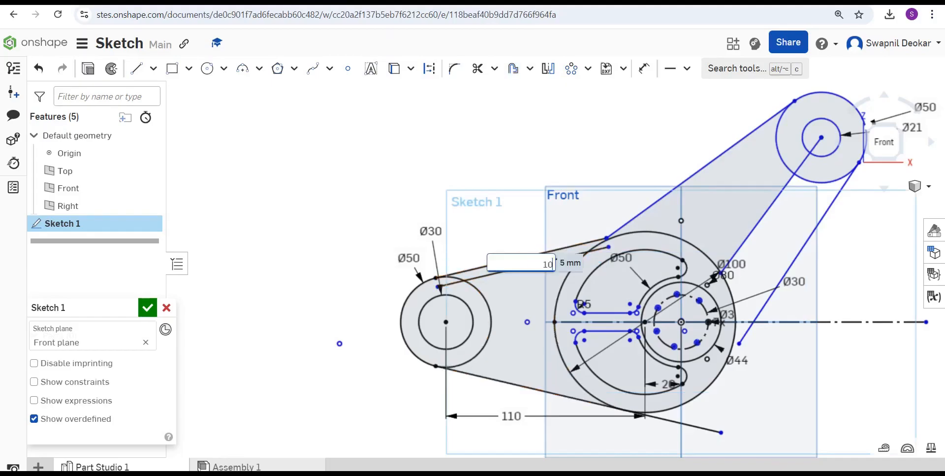
type("0")
key("Return")
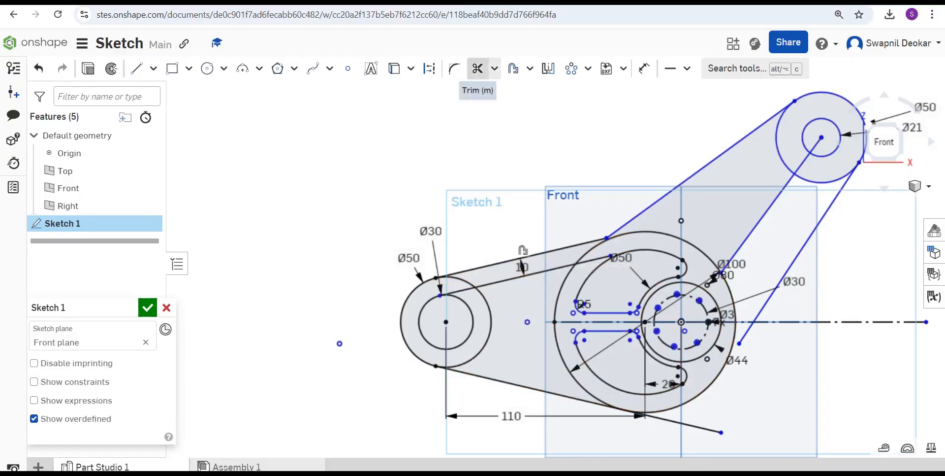
Offset the left arm's lower tangent line inward by 10 mm.
left_click(513, 69)
left_click(577, 400)
left_click(571, 433)
type("10")
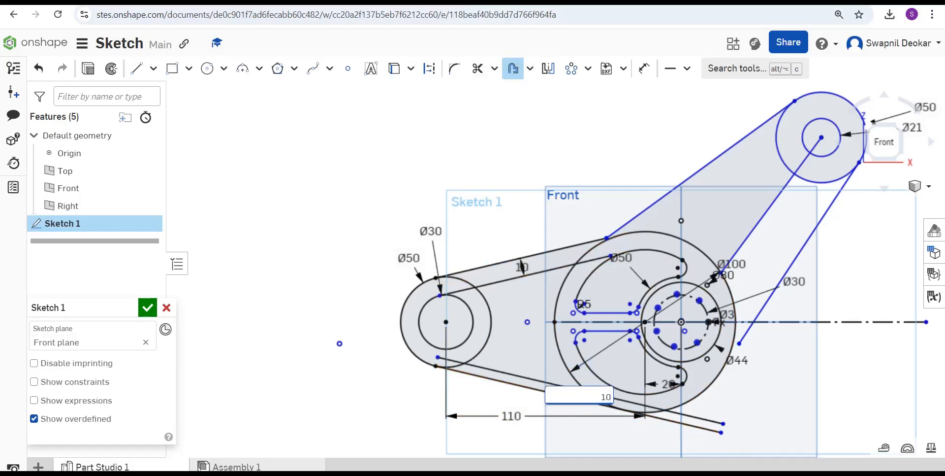
key("Return")
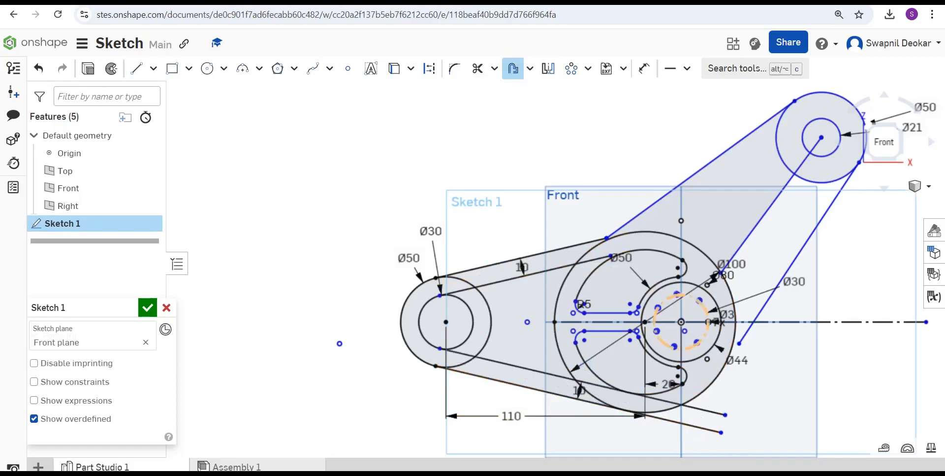
Offset the inclined arm's upper tangent line outward by 10 mm.
left_click(700, 170)
left_click(684, 146)
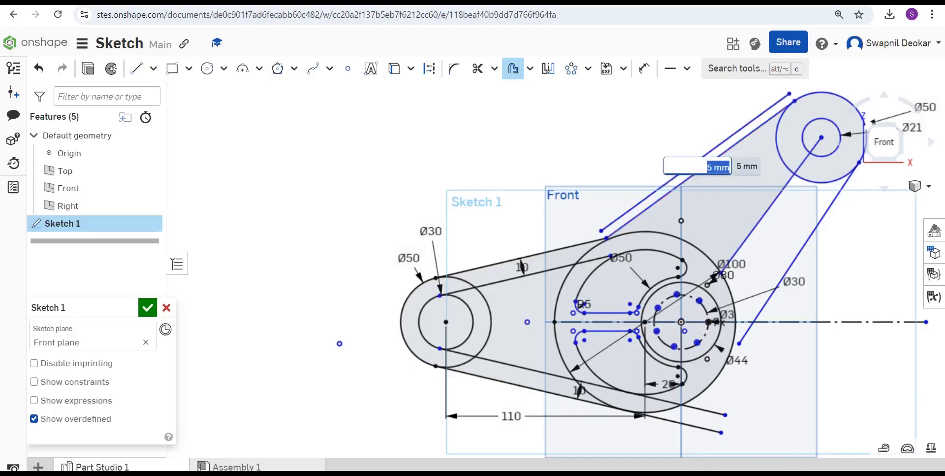
type("10")
key("Return")
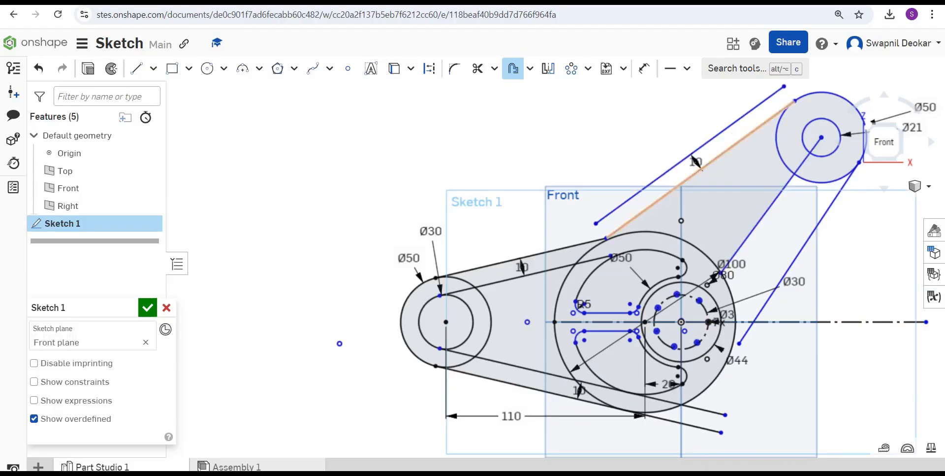
left_click(513, 68)
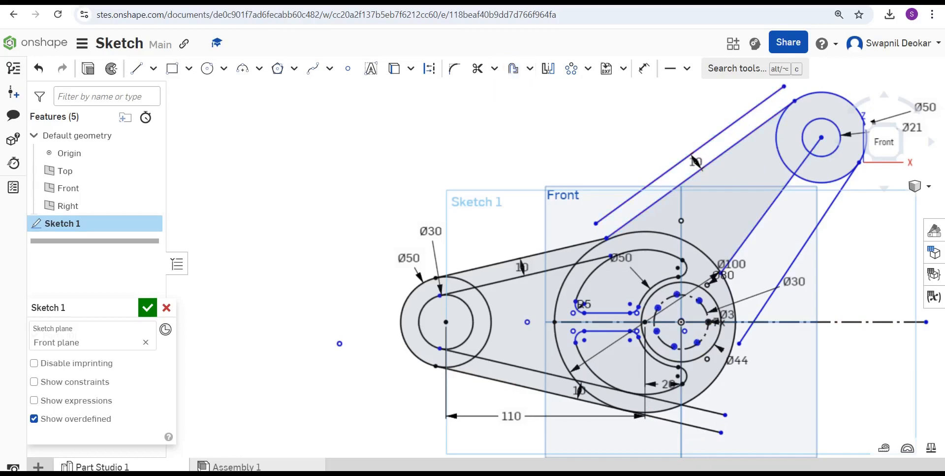
left_click(696, 172)
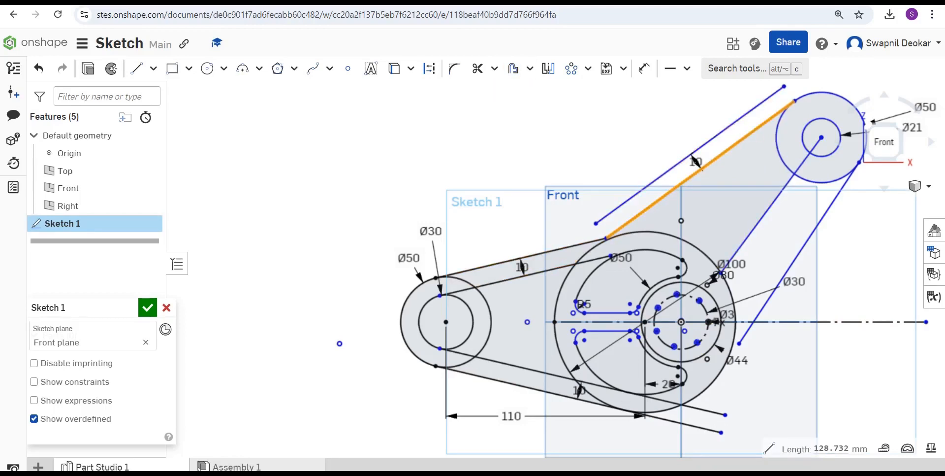
key("Escape")
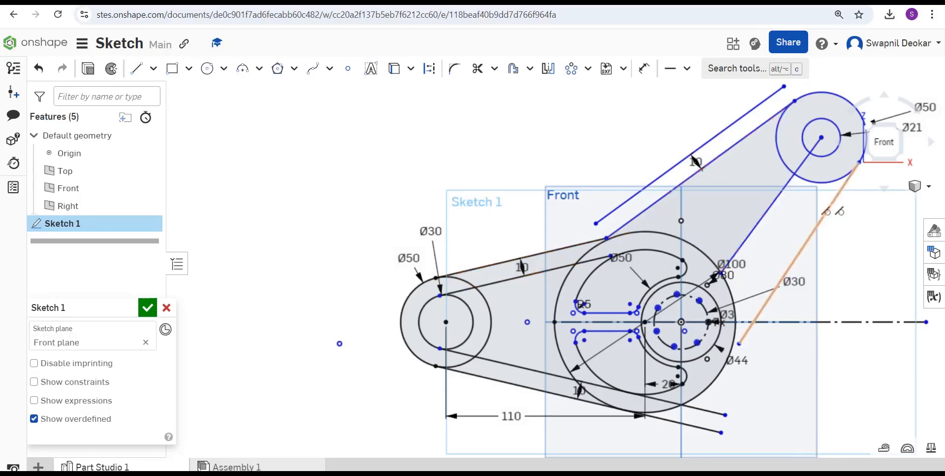
Offset the inclined arm's lower tangent line inward by 10 mm.
left_click(825, 214)
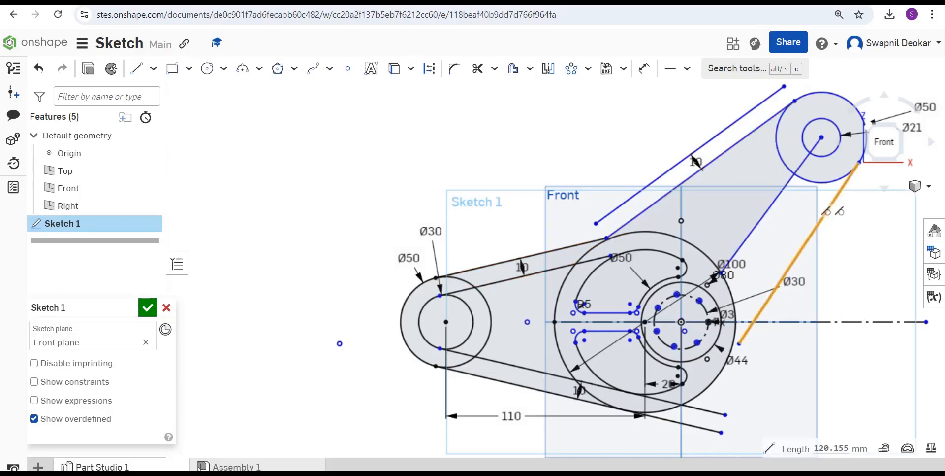
left_click(513, 68)
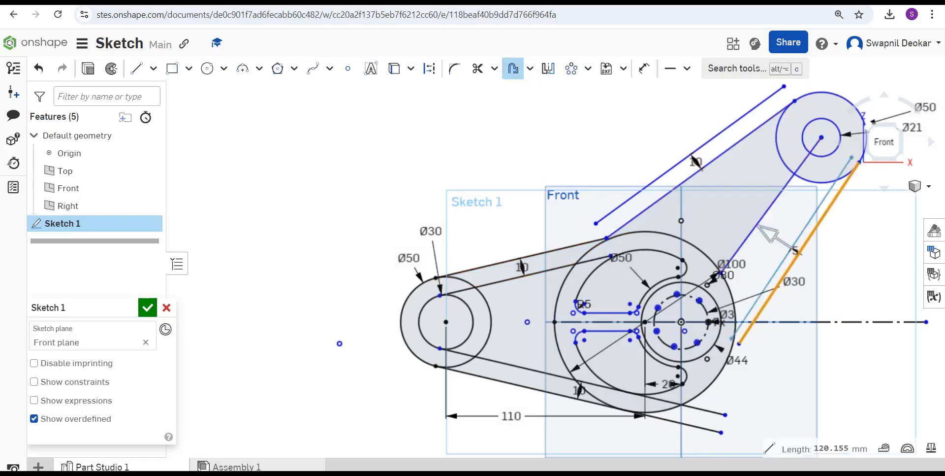
left_click(769, 233)
type("10")
key("Return")
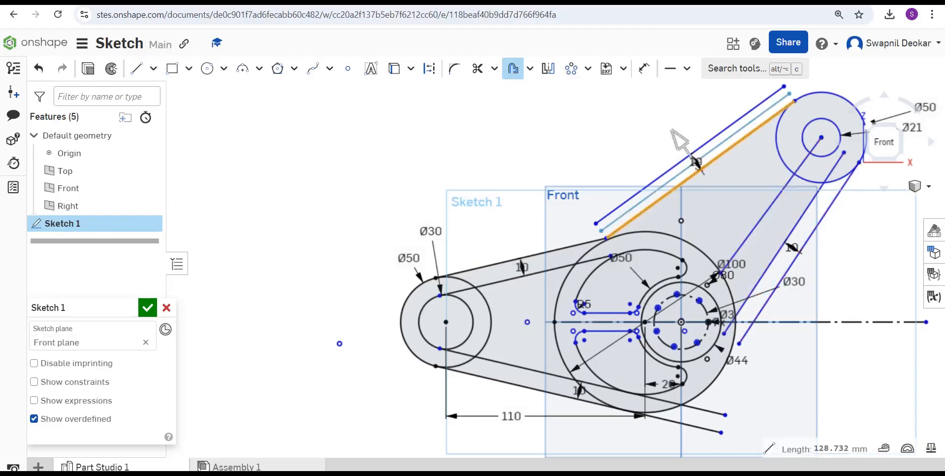
Offset the inclined arm's upper tangent line inward by 10 mm.
left_click(701, 171)
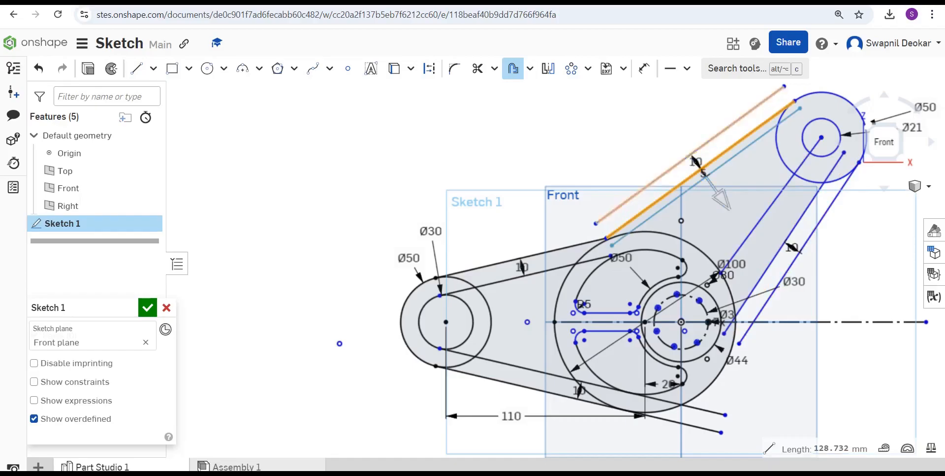
left_click(695, 161)
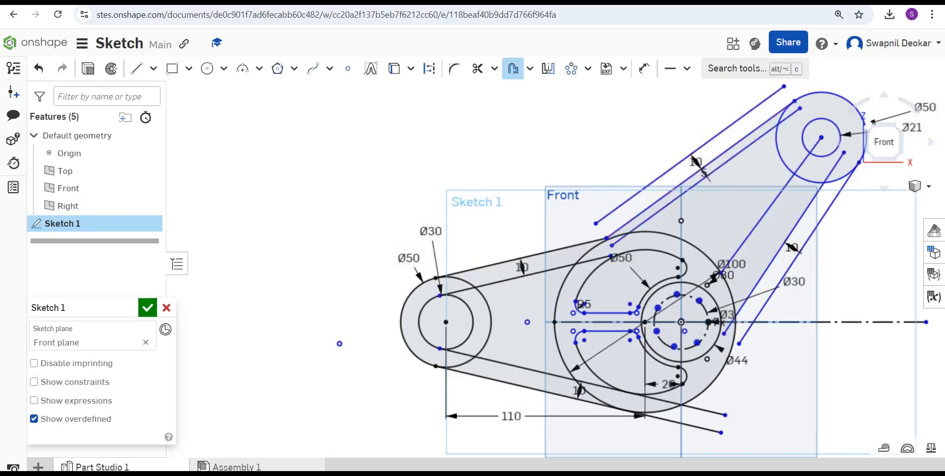
type("10")
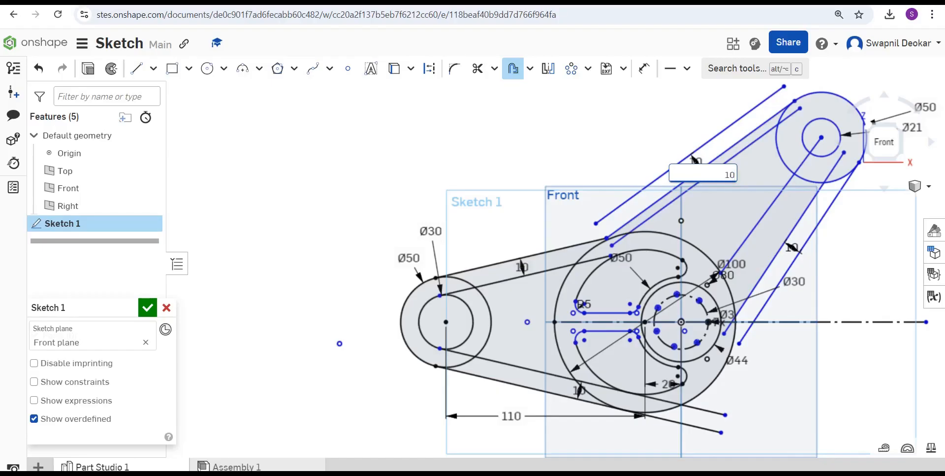
key("Return")
left_click(513, 69)
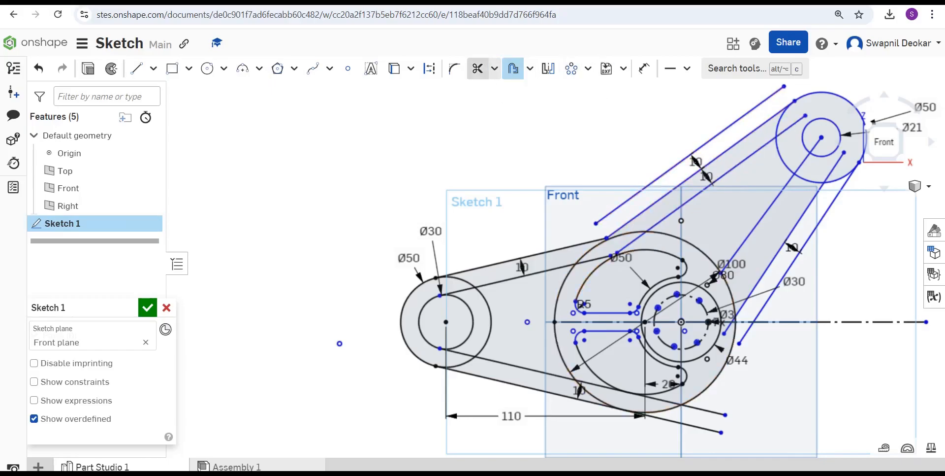
Trim away the stray outer offset line and the left arm's surplus line ends and arcs at the 50 mm end circle and the hub.
left_click(478, 69)
left_click(693, 153)
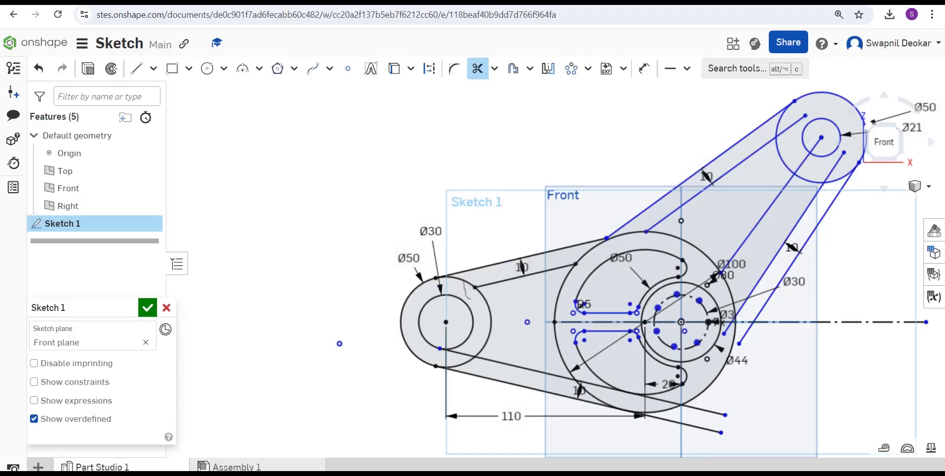
left_click_drag(467, 344, 467, 367)
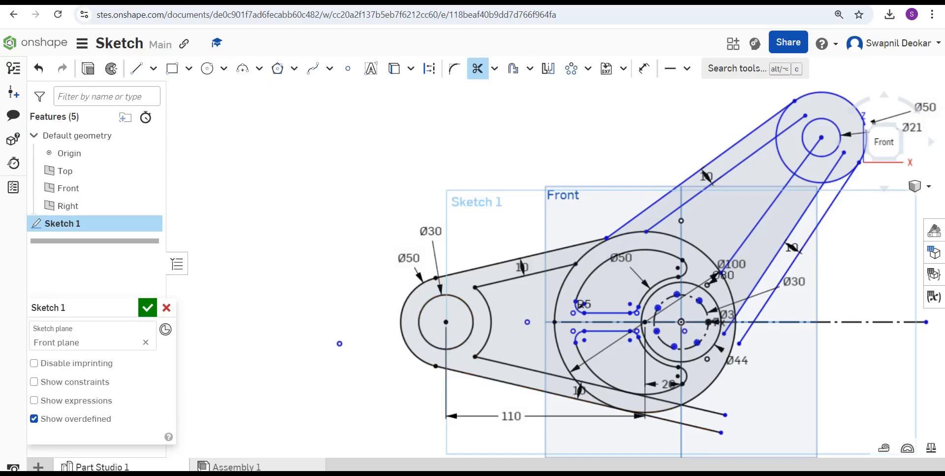
left_click_drag(590, 382, 595, 395)
left_click_drag(682, 423, 651, 435)
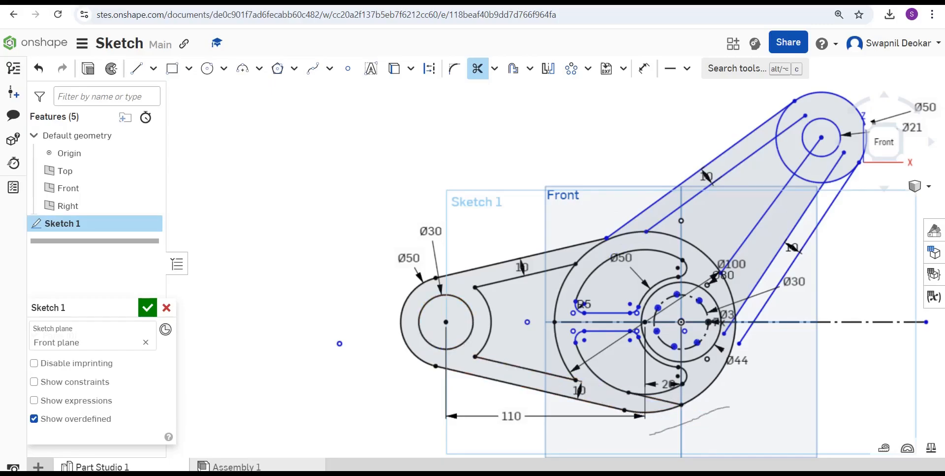
scroll(652, 403, "up", 3)
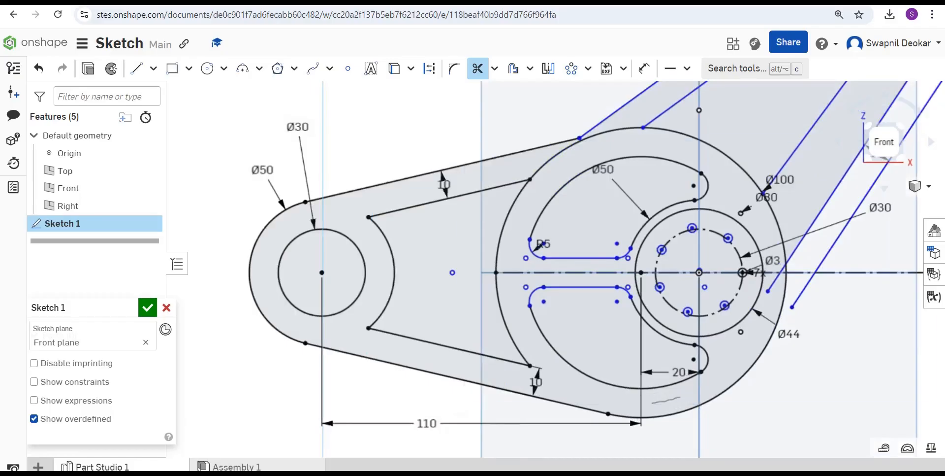
Trim the inclined arm's line ends and surplus arcs at its 50 mm end circle, plus the hub arc between the two arms.
scroll(628, 404, "down", 5)
scroll(710, 319, "up", 4)
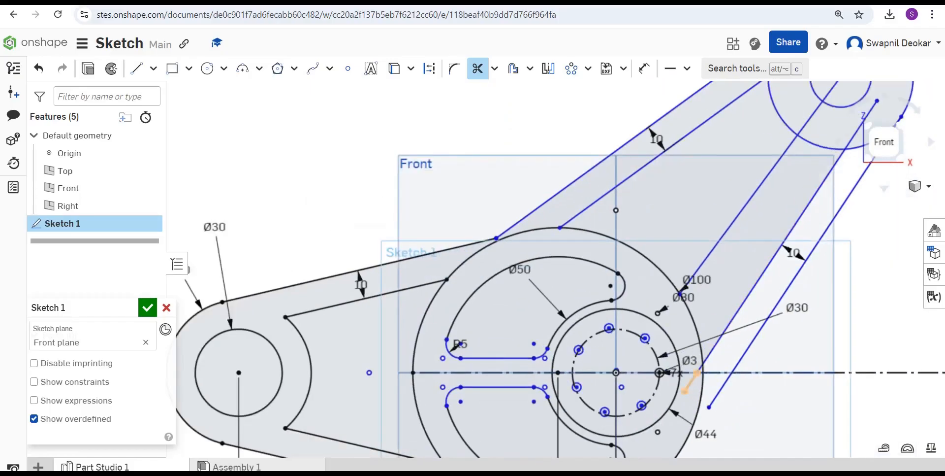
scroll(699, 373, "up", 7)
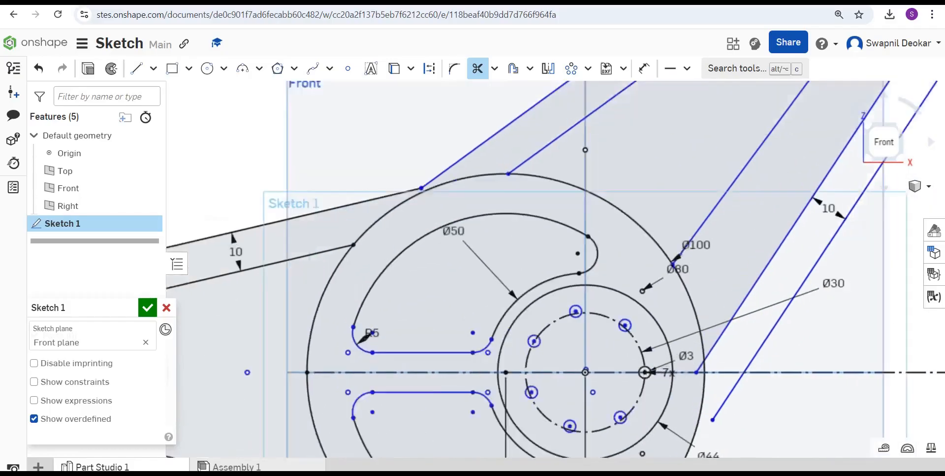
scroll(701, 353, "down", 8)
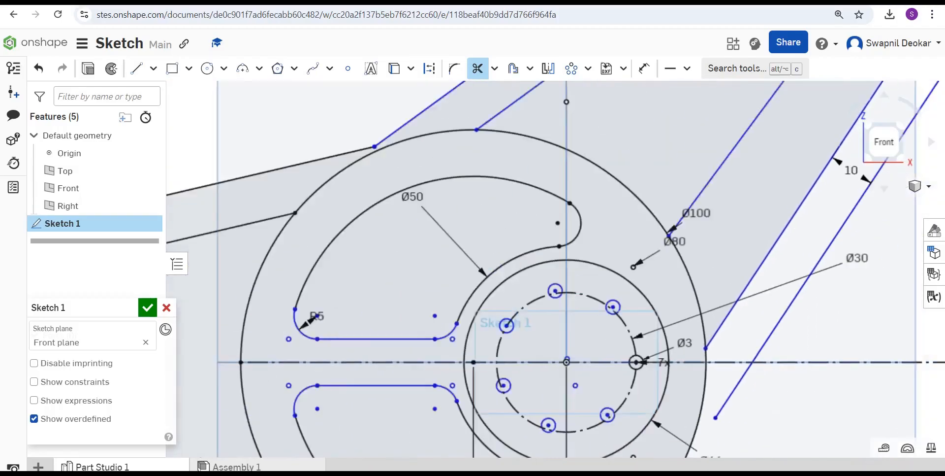
scroll(772, 180, "up", 3)
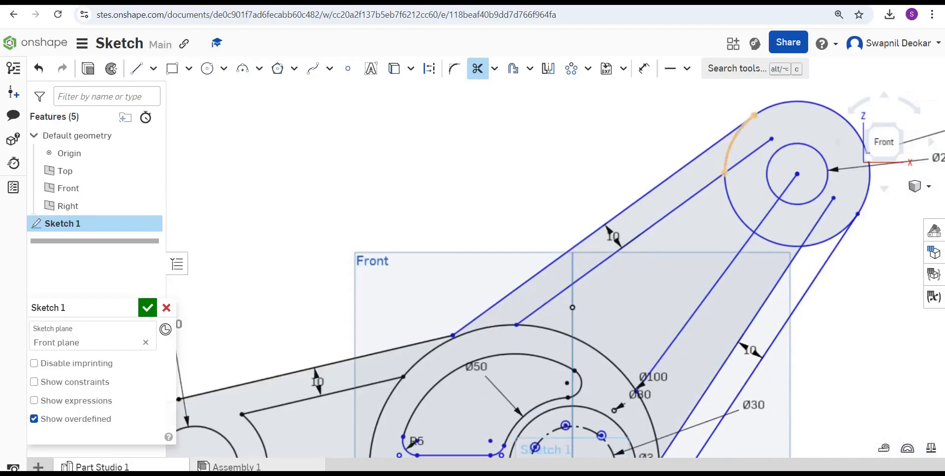
mouse_move(733, 152)
left_mouse_down()
mouse_move(790, 222)
mouse_move(831, 214)
left_mouse_up()
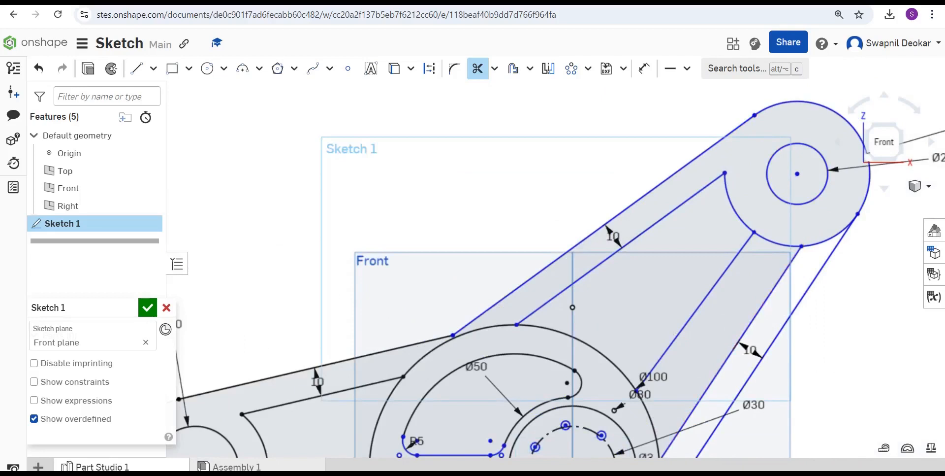
left_click_drag(822, 239, 815, 246)
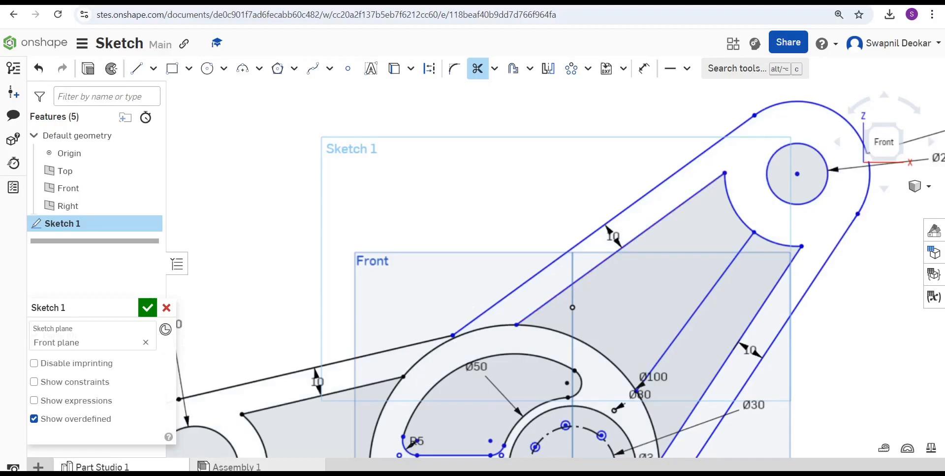
left_click_drag(499, 316, 497, 328)
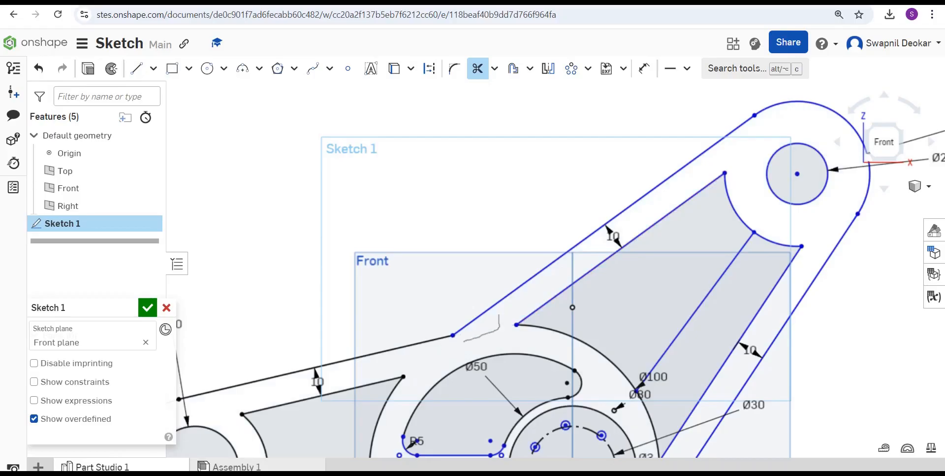
Extend the inclined arm's lower tangent line to meet the 100 mm hub circle.
scroll(494, 323, "down", 5)
scroll(499, 377, "up", 4)
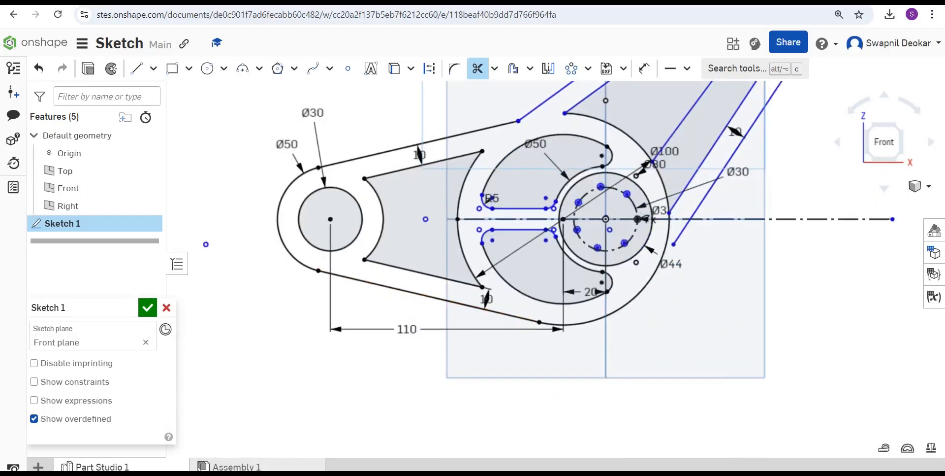
scroll(677, 214, "up", 3)
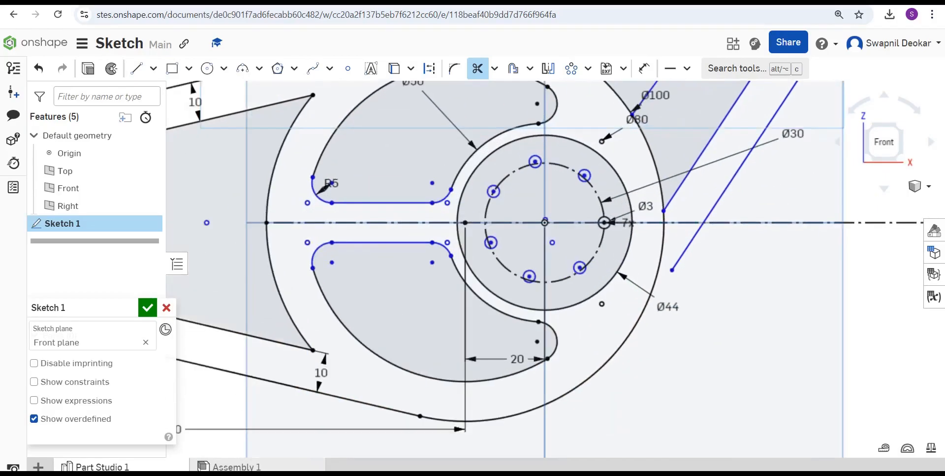
left_click(494, 69)
left_click(497, 112)
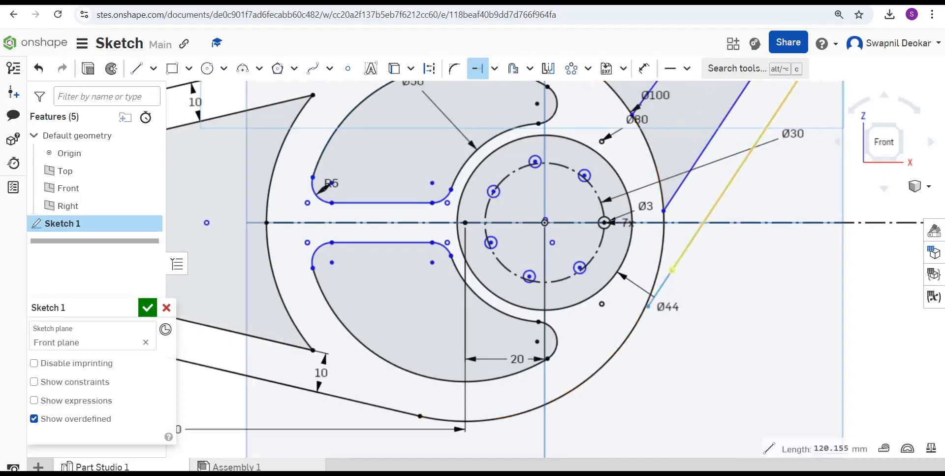
left_click(650, 352)
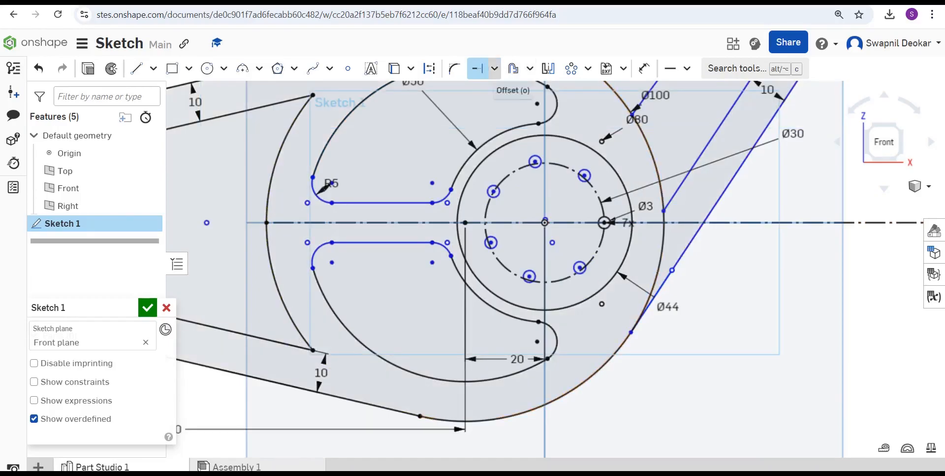
Trim the hub arc between the inclined arm's two lower lines and remove the remaining centre line inside the arm.
left_click(495, 69)
left_click(498, 92)
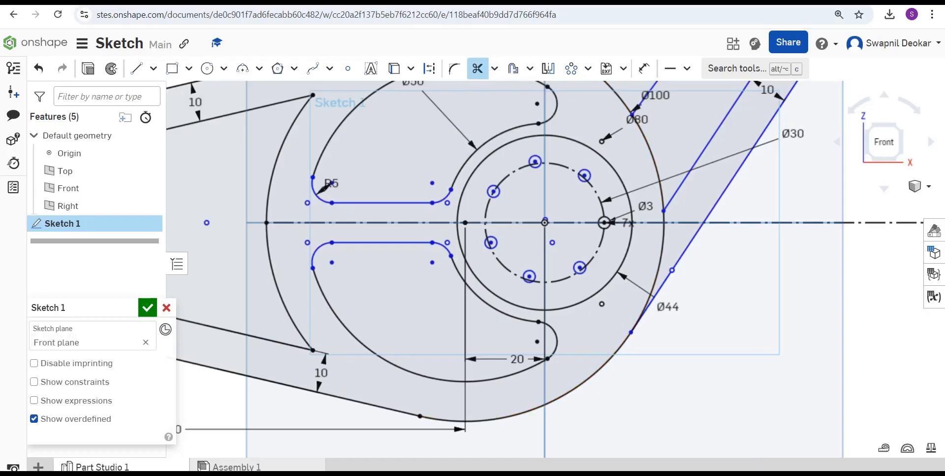
left_click(664, 237)
scroll(666, 214, "up", 3)
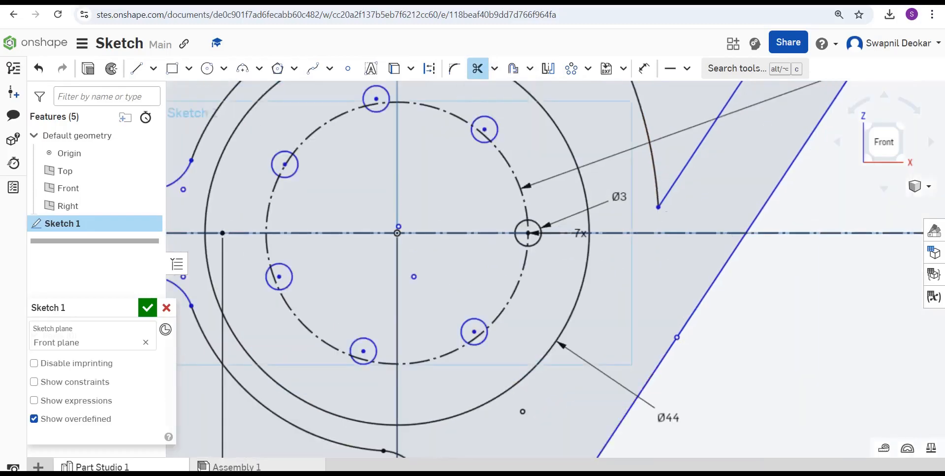
scroll(661, 290, "down", 7)
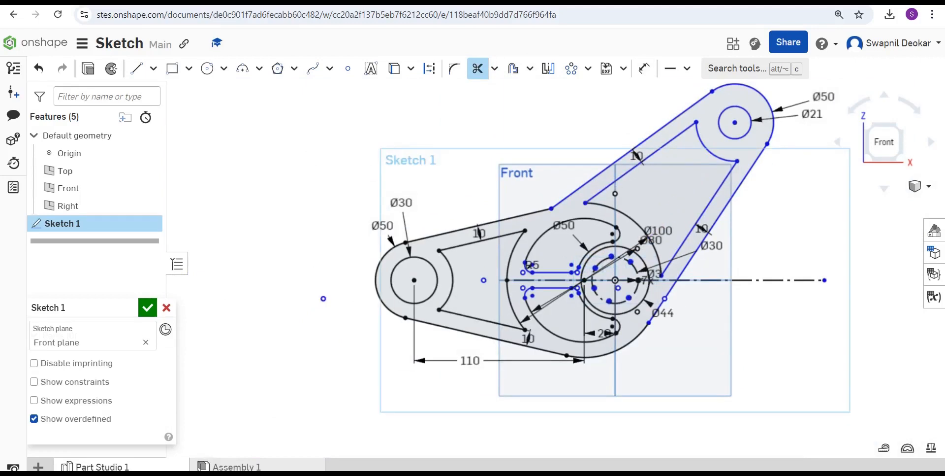
scroll(607, 159, "up", 2)
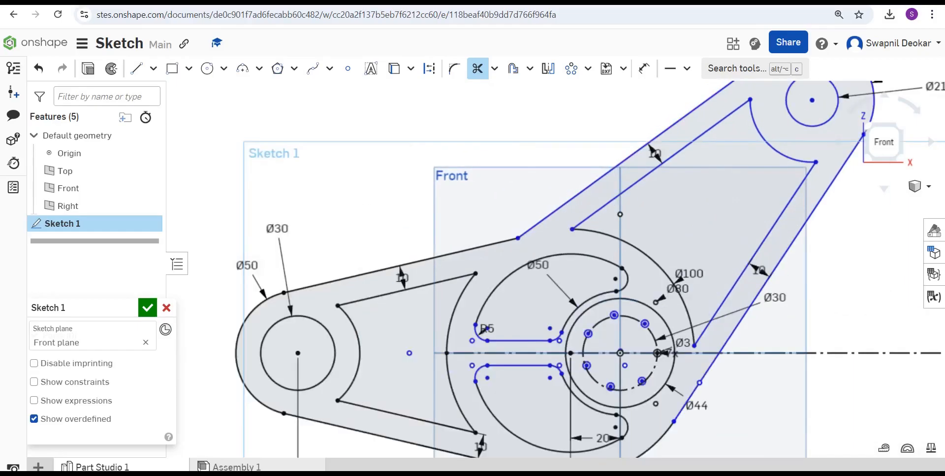
Fillet the two upper corners of the left arm's pocket with a 5 mm radius.
scroll(664, 227, "down", 2)
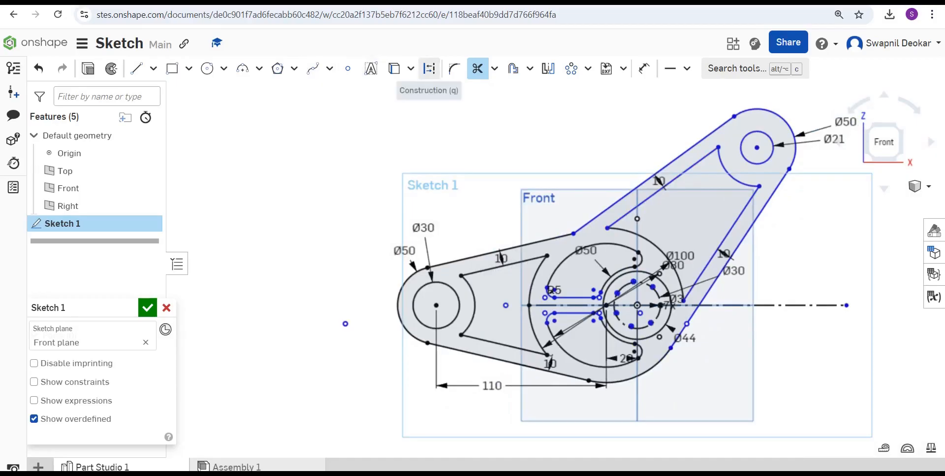
left_click(455, 69)
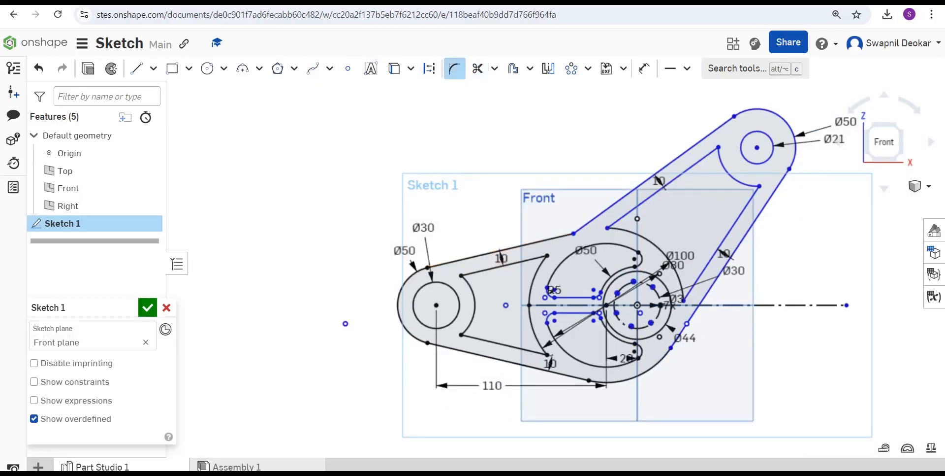
left_click(525, 261)
left_click(531, 288)
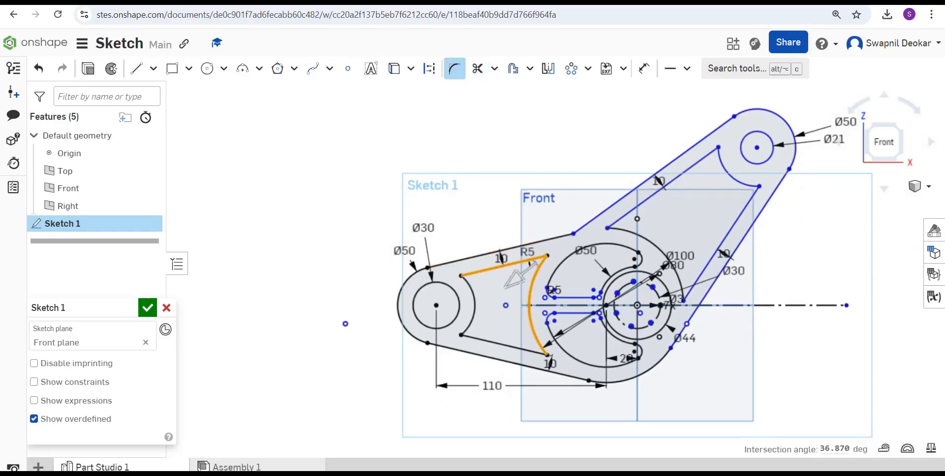
left_click(520, 276)
key("Return")
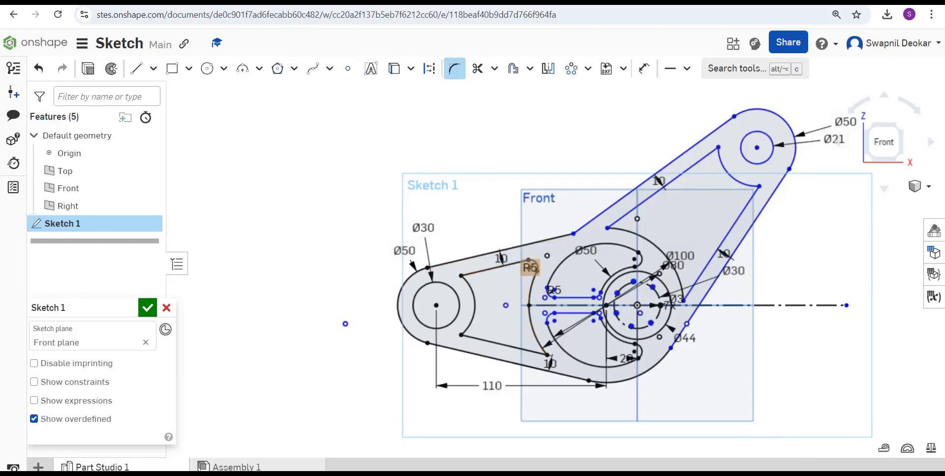
left_click(485, 270)
left_click(470, 285)
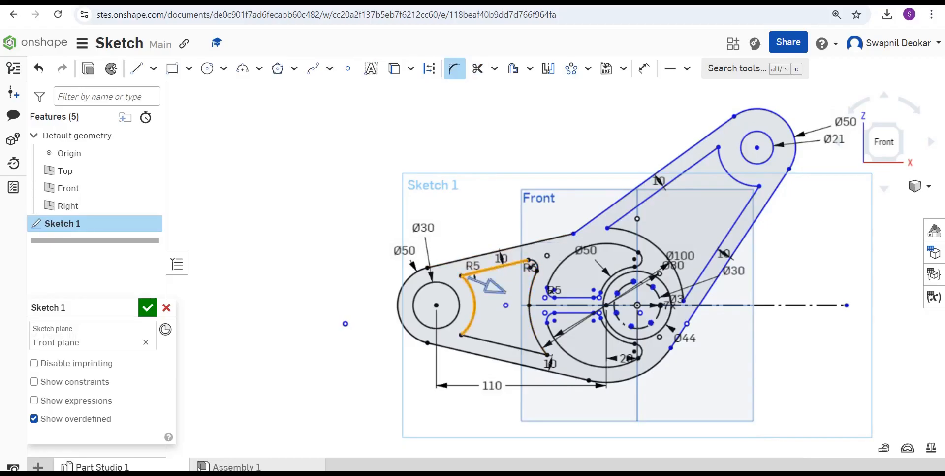
key("Return")
Fillet the two lower corners of the left arm's pocket with the same 5 mm radius.
left_click(473, 319)
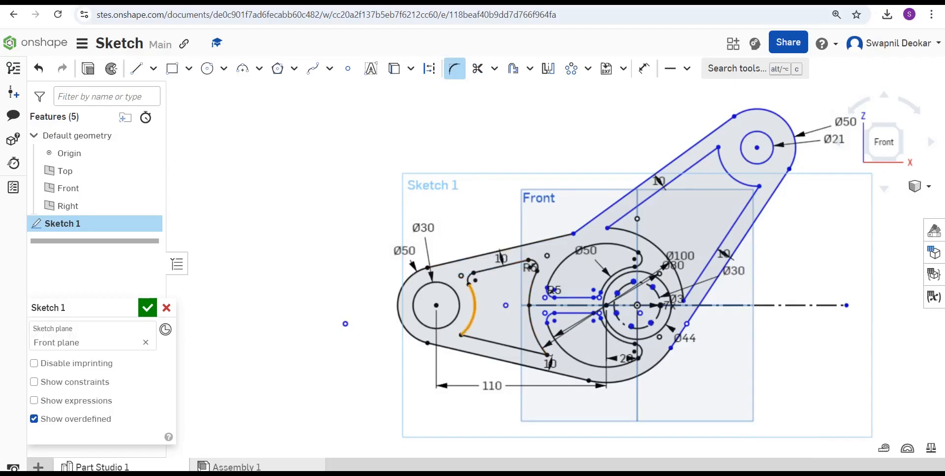
left_click(492, 342)
key("Return")
left_click(535, 333)
left_click(507, 345)
key("Return")
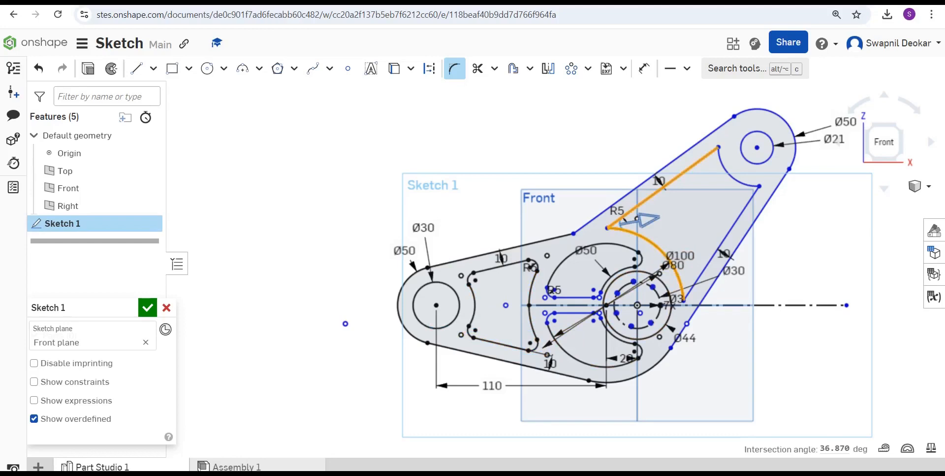
Fillet all four corners of the inclined arm's pocket with a 5 mm radius.
left_click(640, 219)
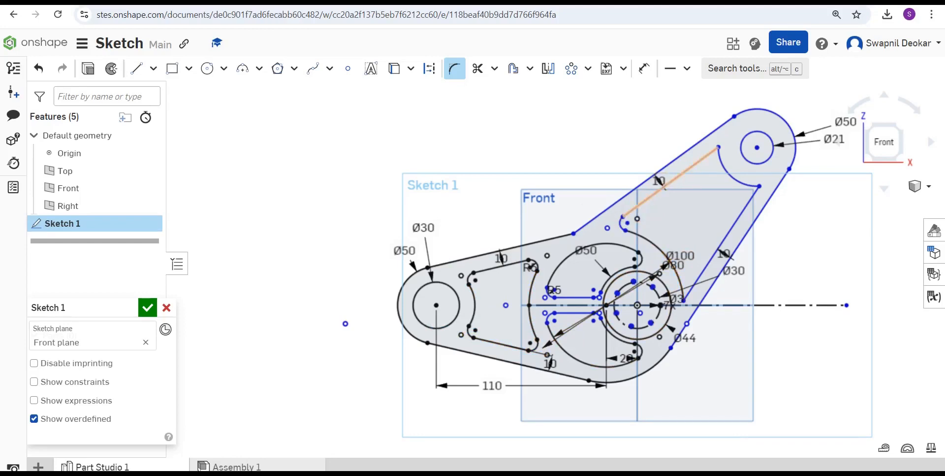
left_click(715, 149)
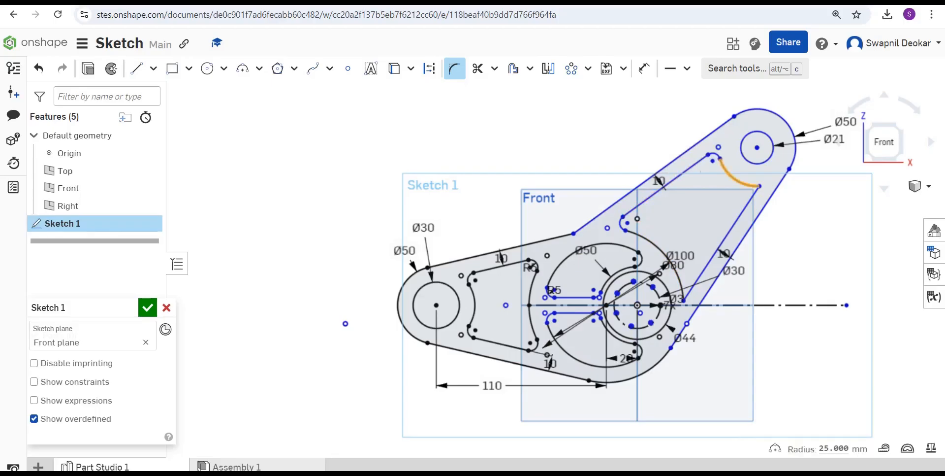
left_click(758, 187)
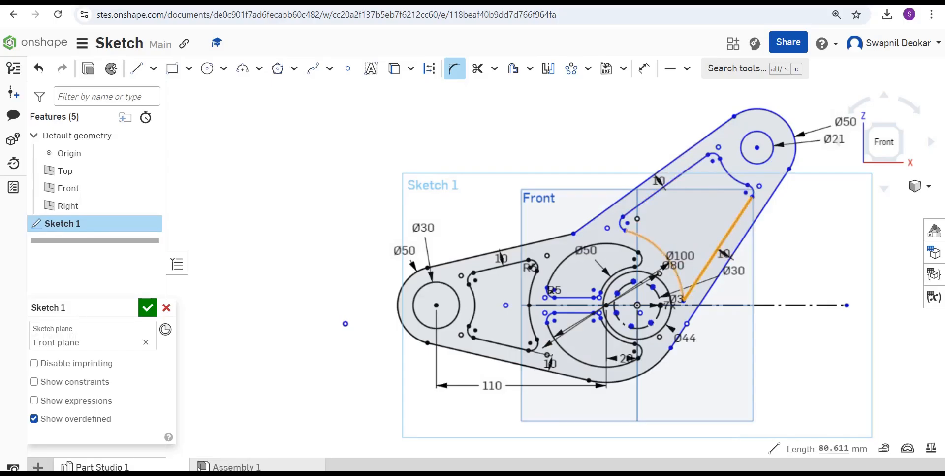
left_click(685, 298)
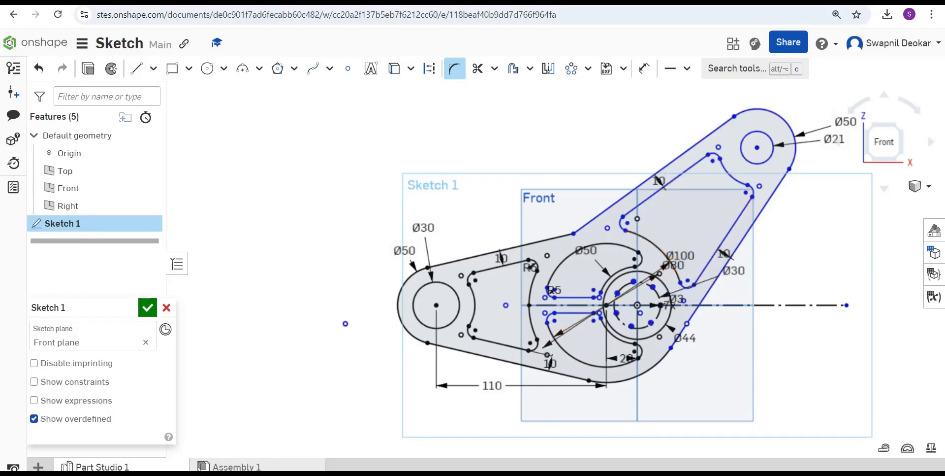
Move the Ø80 dimension label above the left arm and the Ø100 label into the inclined arm's pocket.
scroll(640, 258, "up", 3)
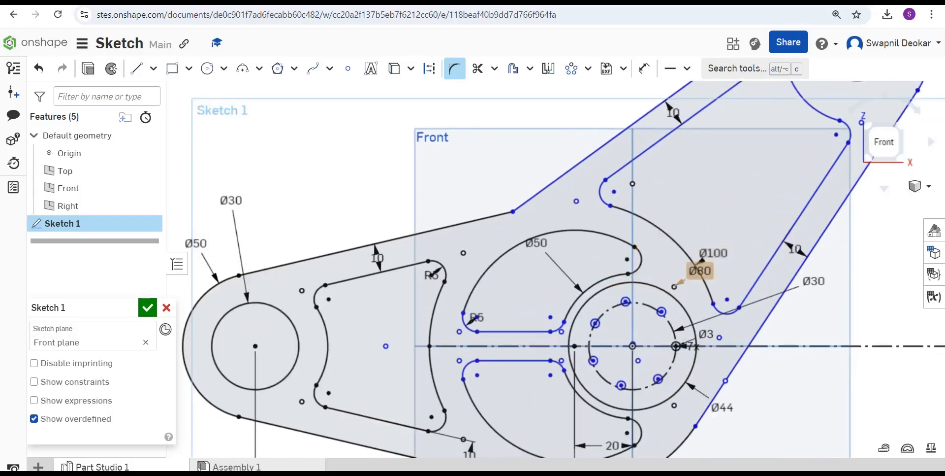
mouse_move(700, 270)
left_mouse_down()
mouse_move(527, 209)
mouse_move(482, 245)
mouse_move(489, 214)
mouse_move(466, 178)
left_mouse_up()
left_click_drag(713, 253, 665, 185)
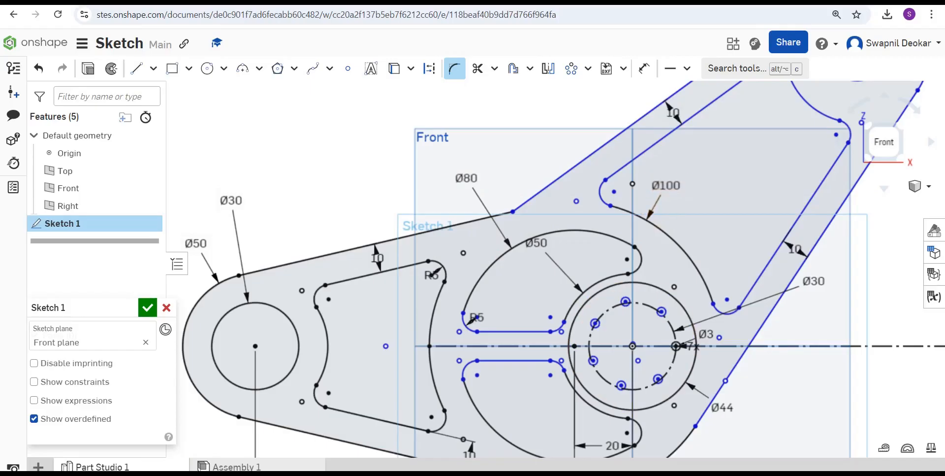
Switch to the PowerPoint slide with the reference drawing, compare it with the sketch, and return to Onshape.
left_click(610, 473)
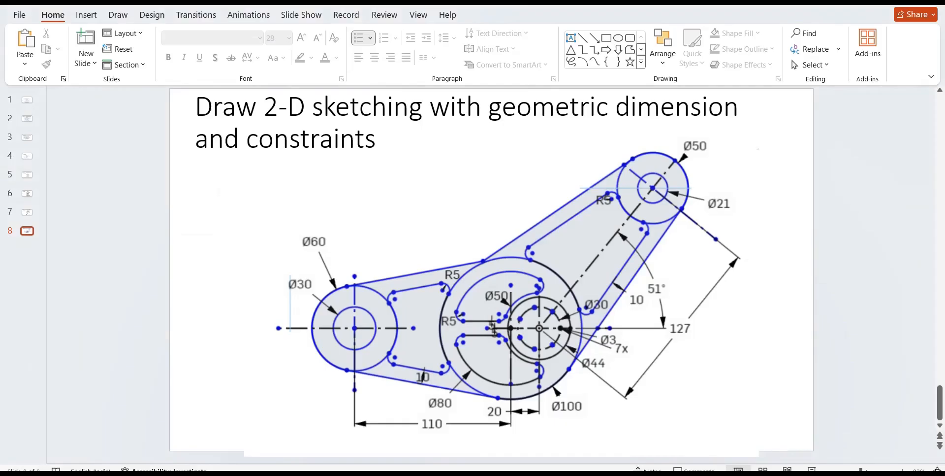
key("alt+Tab")
scroll(451, 282, "down", 3)
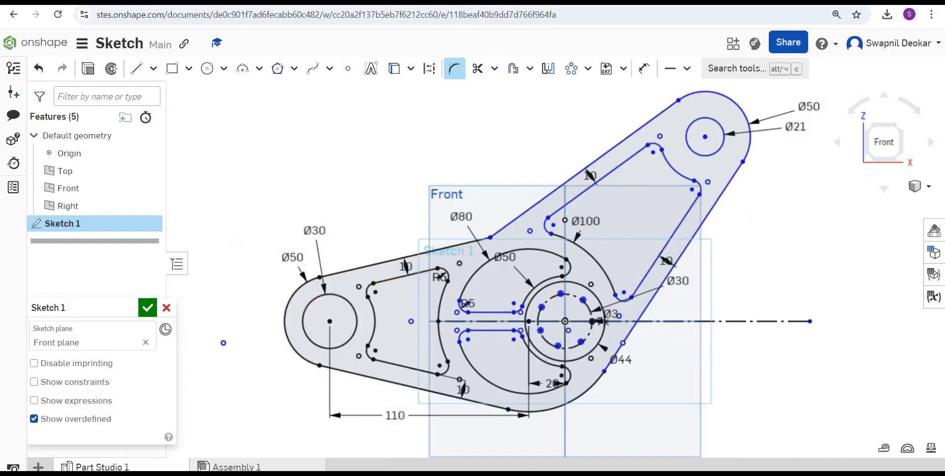
Move the Sketch 1 dialog clear of the sketch geometry and turn on the display of constraints.
mouse_move(78, 307)
left_mouse_down()
mouse_move(178, 173)
mouse_move(214, 93)
mouse_move(200, 92)
mouse_move(231, 92)
left_mouse_up()
left_click(186, 166)
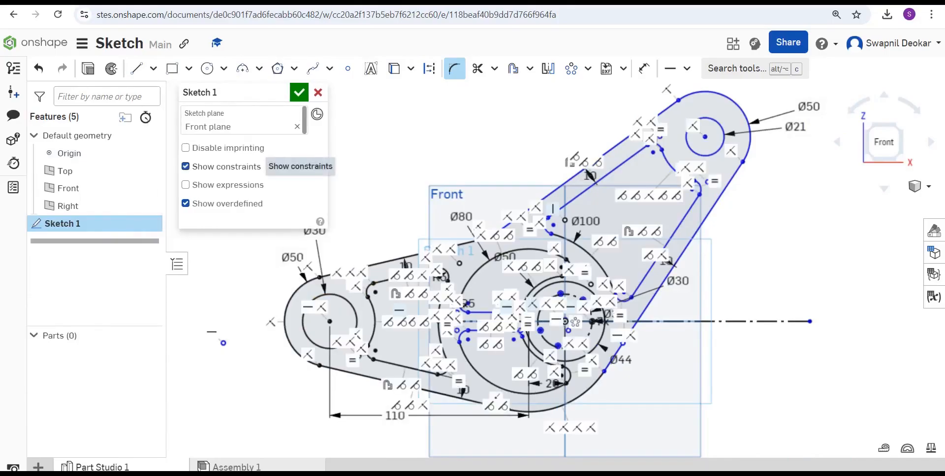
scroll(361, 298, "up", 3)
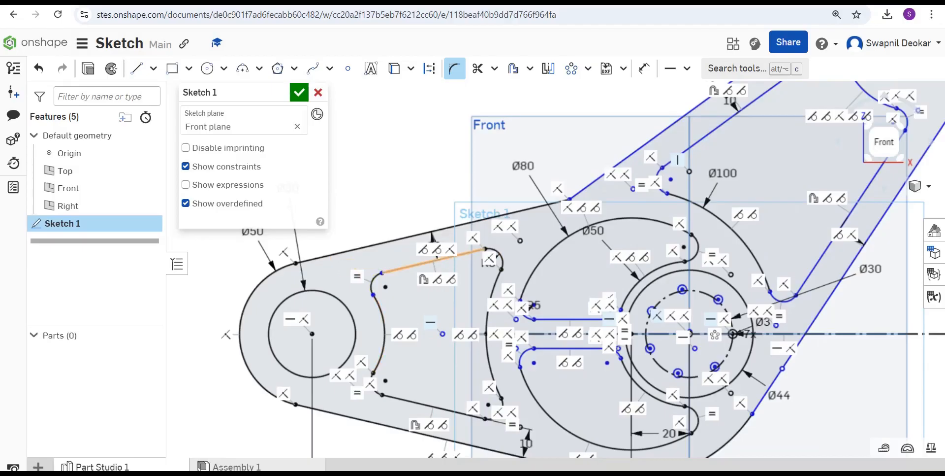
Delete the tangent constraints shown at the left arm's upper and lower pocket lines.
left_click(437, 249)
key("Delete")
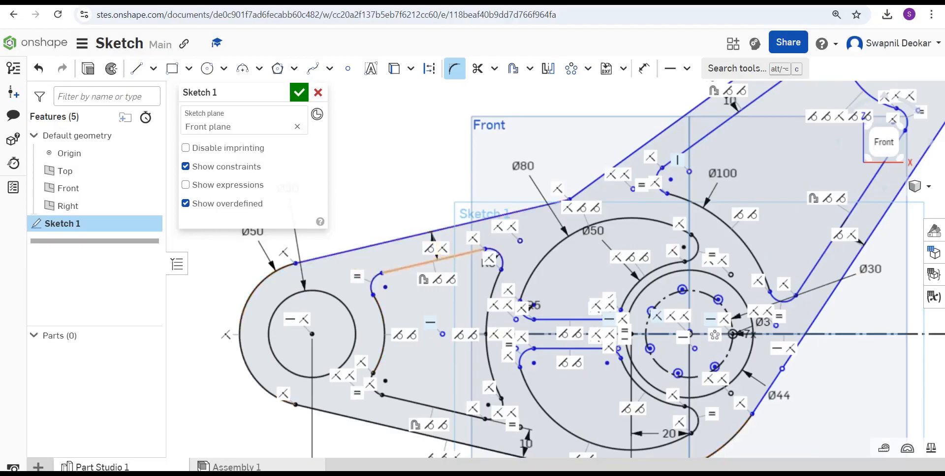
key("Delete")
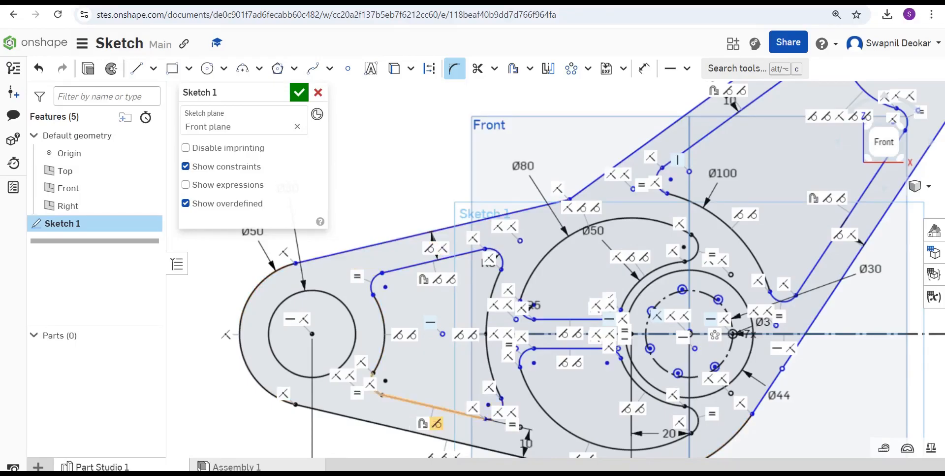
key("Delete")
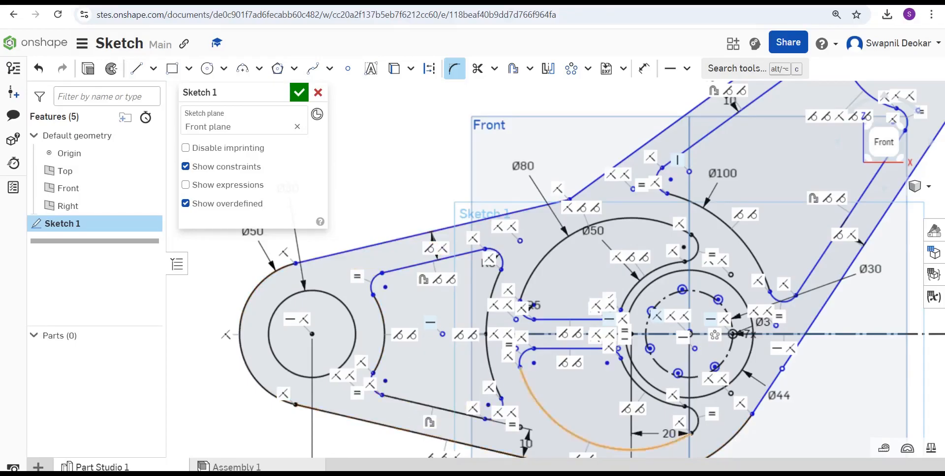
Delete the coincident constraints on the left arm's 50 mm end arc and the horizontal constraint at its 30 mm circle.
key("Delete")
key("Delete")
key("Delete")
key("Delete")
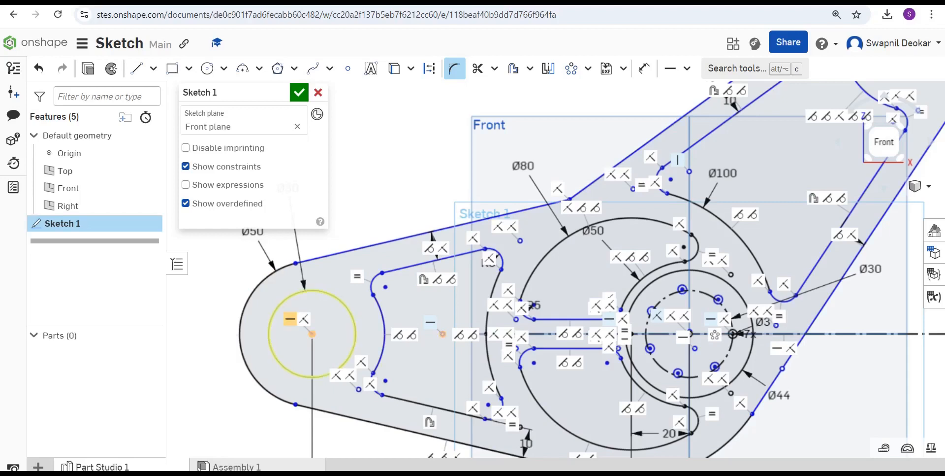
key("Delete")
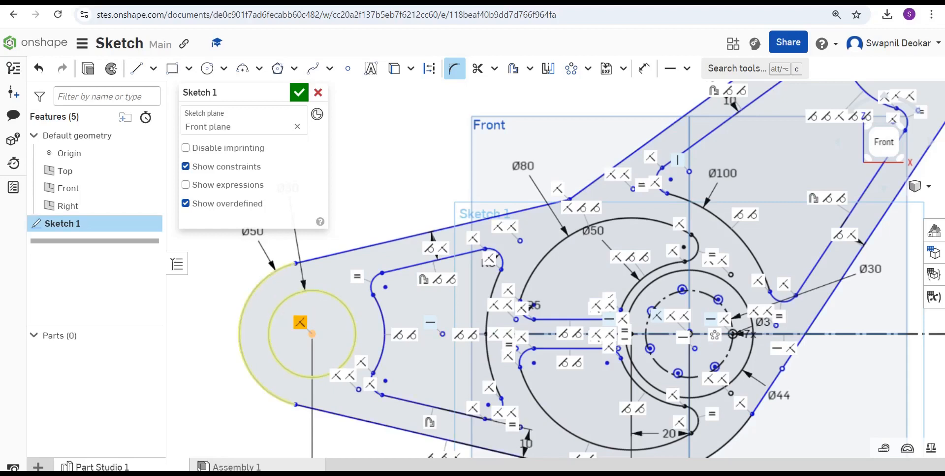
scroll(389, 325, "down", 3)
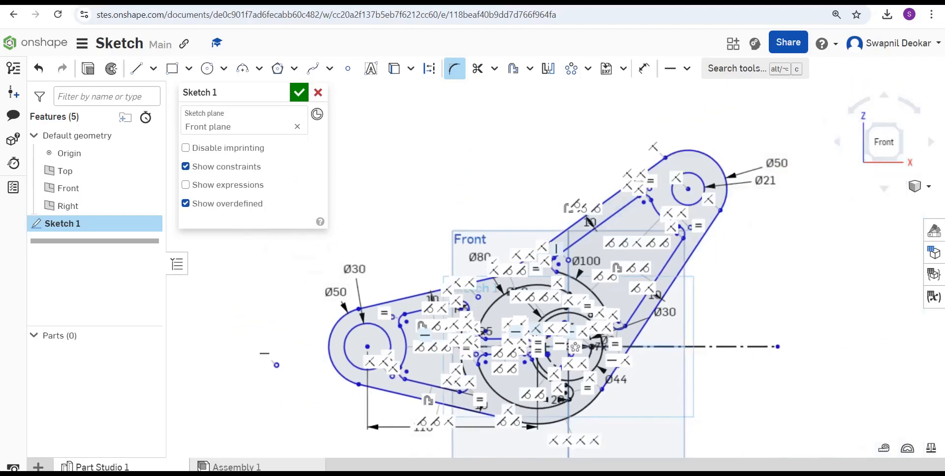
Delete the tangent constraints on the hub's 50 mm arcs and on the straight line of the lower hub pocket.
scroll(608, 366, "up", 3)
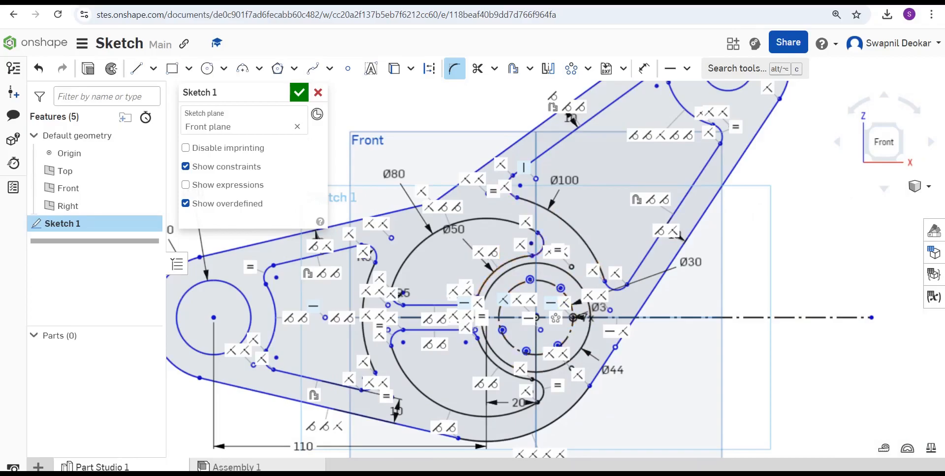
left_click(493, 252)
key("Delete")
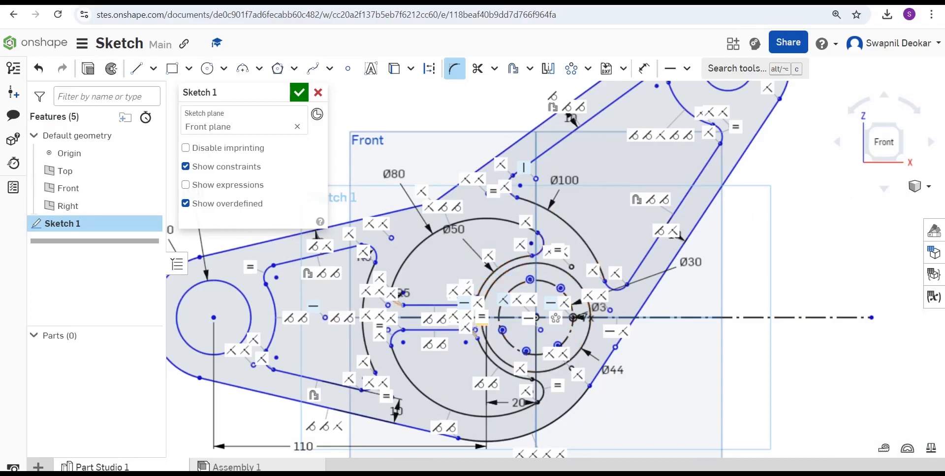
left_click(480, 383)
key("Delete")
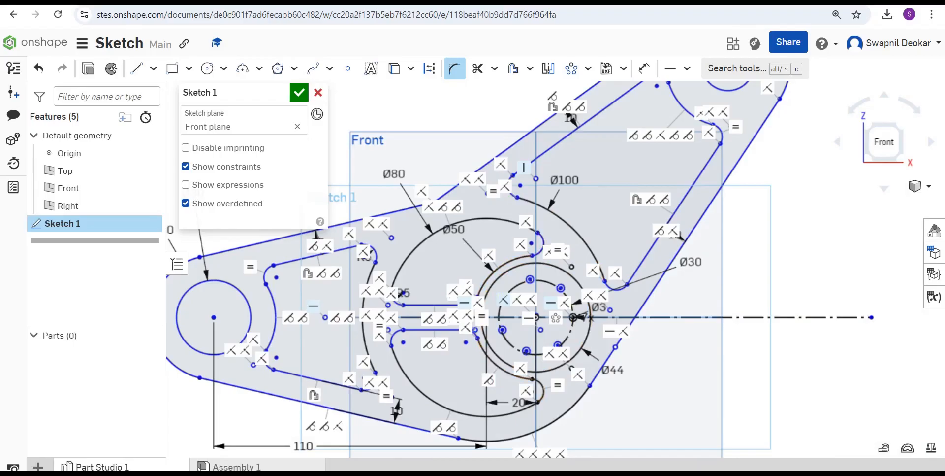
left_click(442, 344)
key("Delete")
left_click(435, 344)
key("Delete")
Delete the tangent and coincident constraints attached to the upper 80 mm hub arc.
left_click(443, 207)
key("Delete")
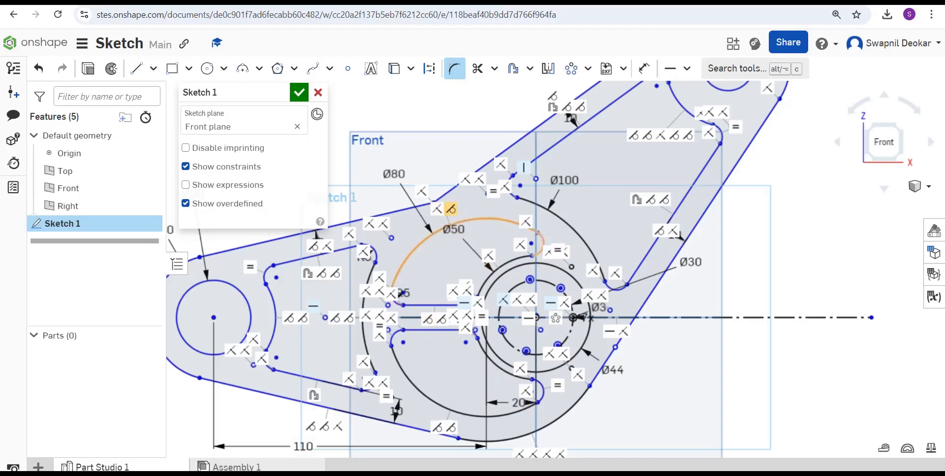
left_click(451, 209)
key("Delete")
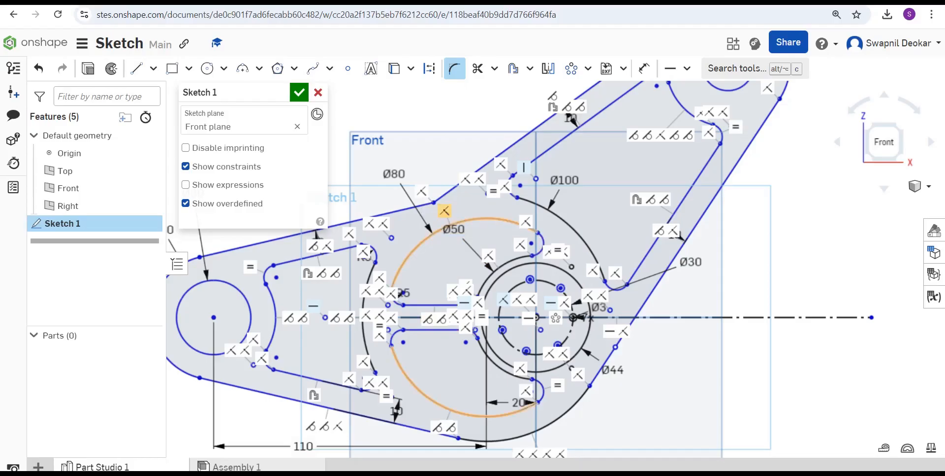
key("Delete")
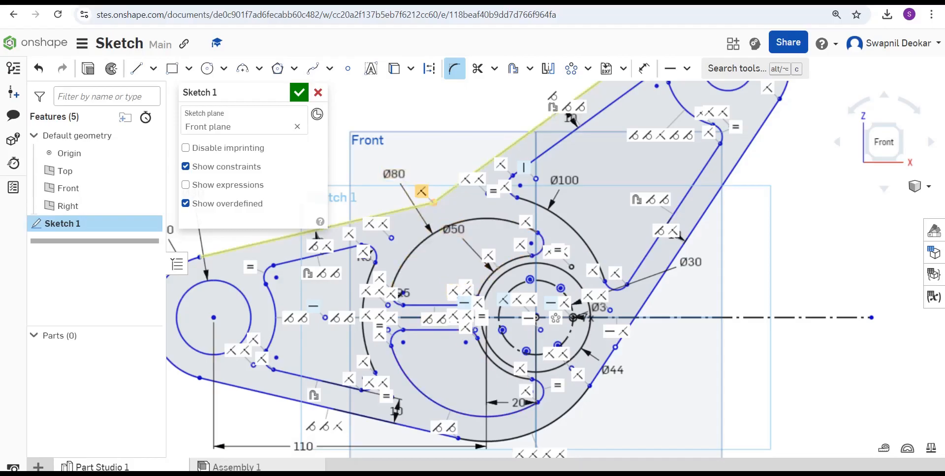
Delete the tangent constraints beside the 100 mm hub arc that closes the left arm's pocket.
left_click(349, 318)
key("Delete")
left_click(349, 317)
key("Delete")
left_click(366, 315)
key("Delete")
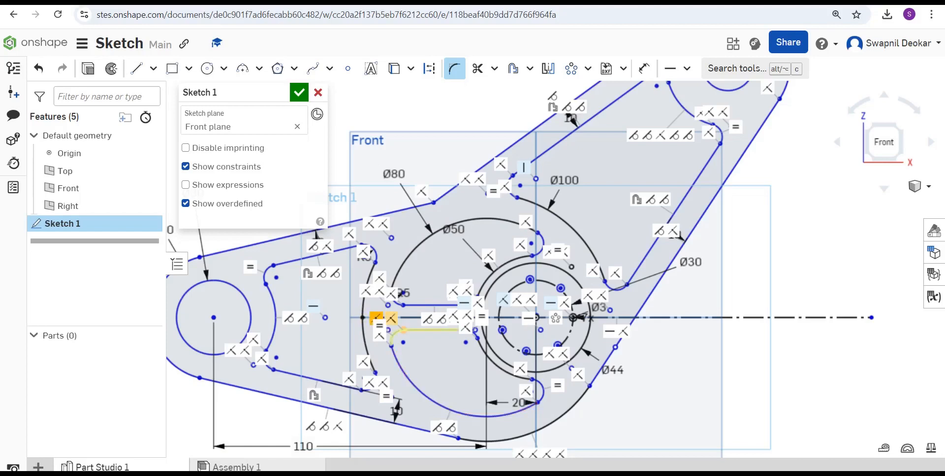
Delete the coincident constraints where the hub pockets' straight lines meet their outer corner fillets.
key("Delete")
left_click(393, 293)
key("Delete")
left_click(388, 305)
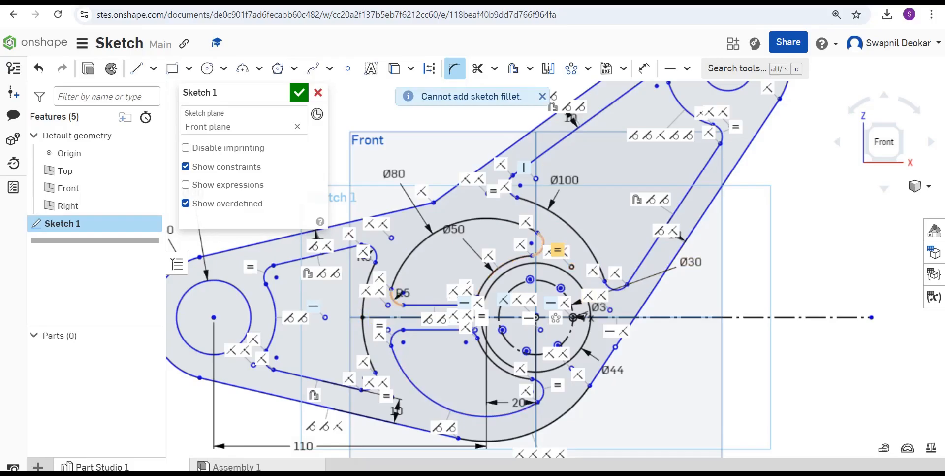
Toggle the constraint display off and on, and delete the coincident constraints at the centre of the 44 mm hub circle.
scroll(613, 260, "down", 3)
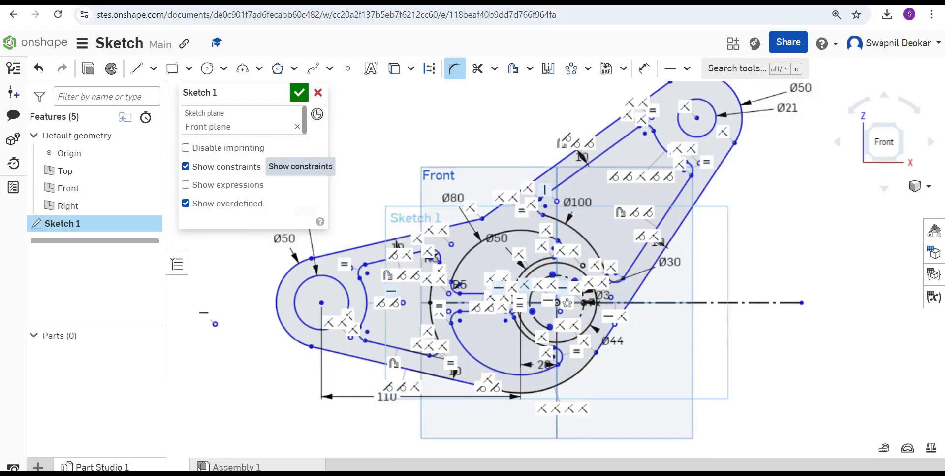
left_click(186, 166)
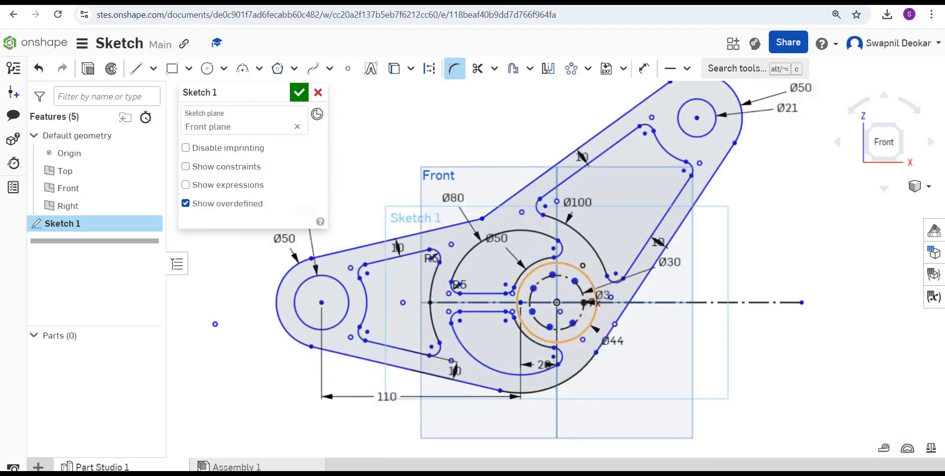
left_click(186, 165)
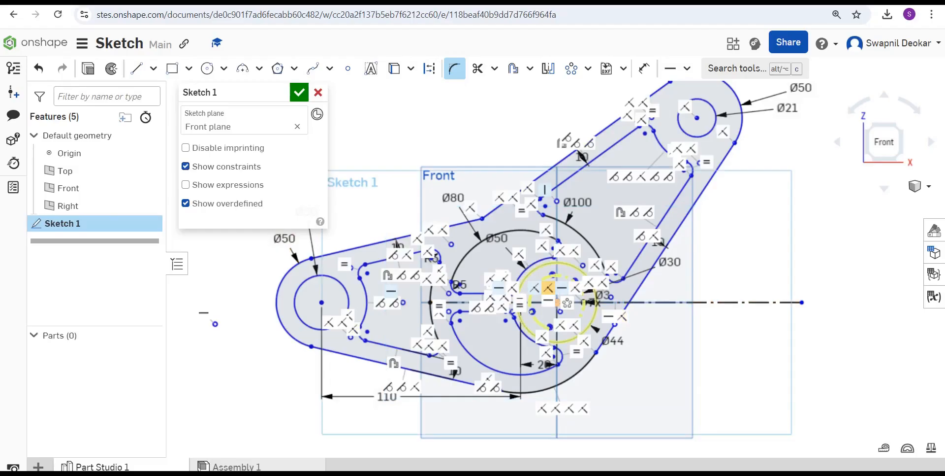
left_click(535, 287)
key("Delete")
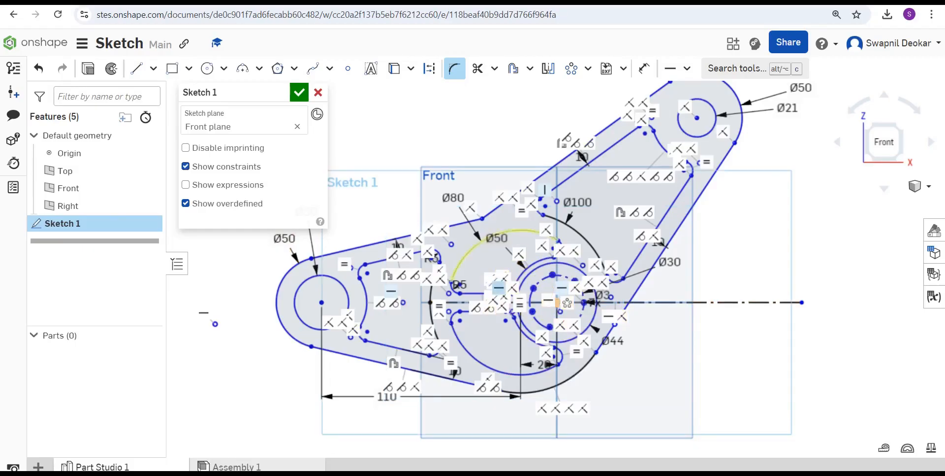
Delete the constraint attached to the lower hub pocket's straight line and hide the sketch's constraint symbols.
scroll(507, 300, "up", 8)
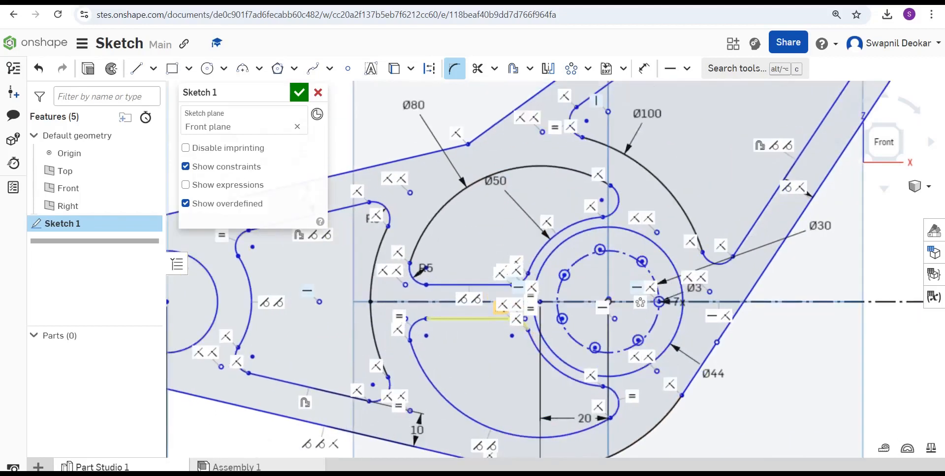
key("Delete")
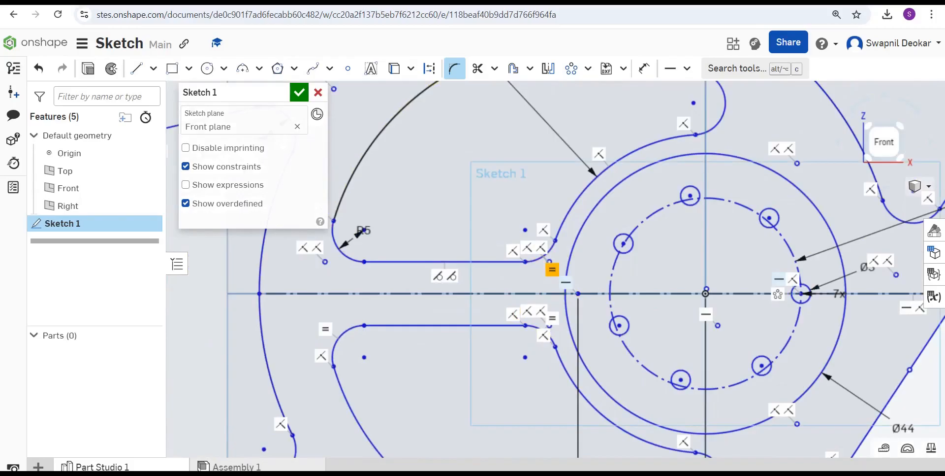
scroll(433, 239, "down", 4)
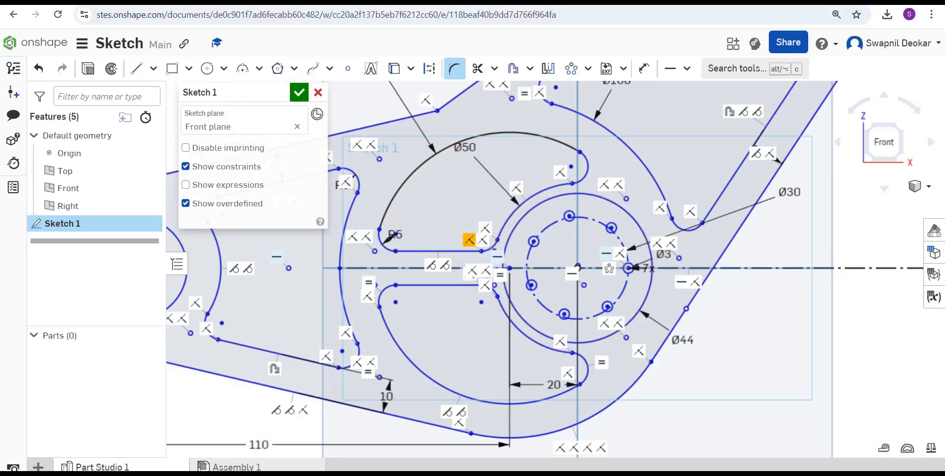
left_click(224, 167)
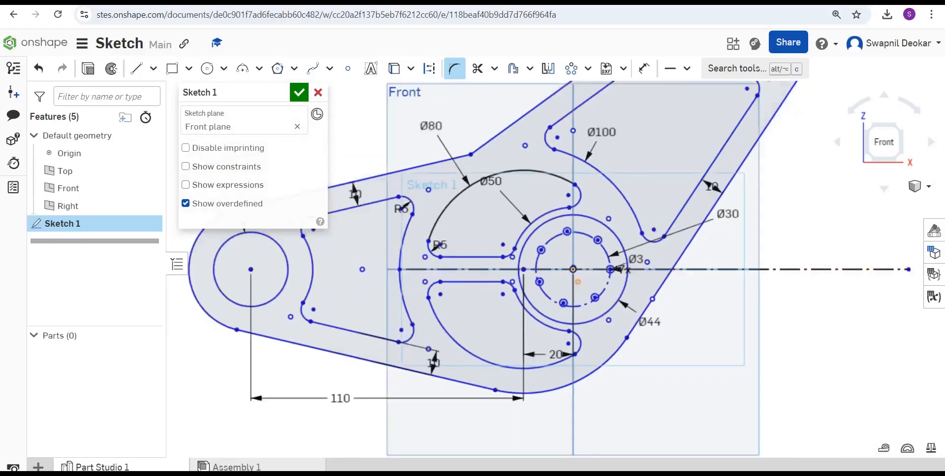
scroll(594, 283, "down", 3)
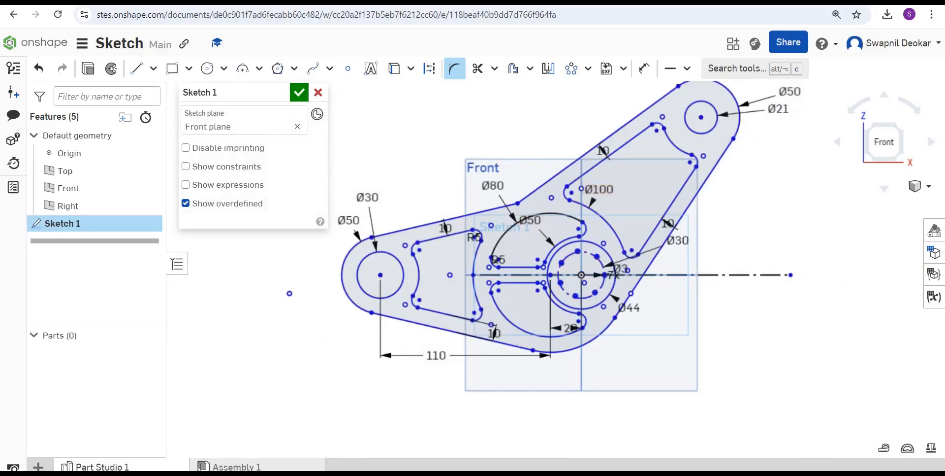
Draw circles about 83 mm, 146 mm and 72 mm in diameter, centred on the left boss, the hub and the upper-right boss.
left_click(207, 68)
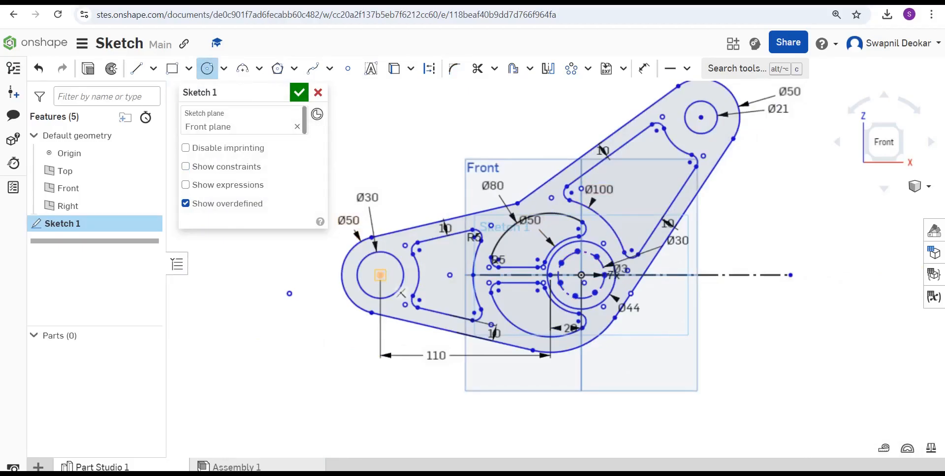
left_click(380, 275)
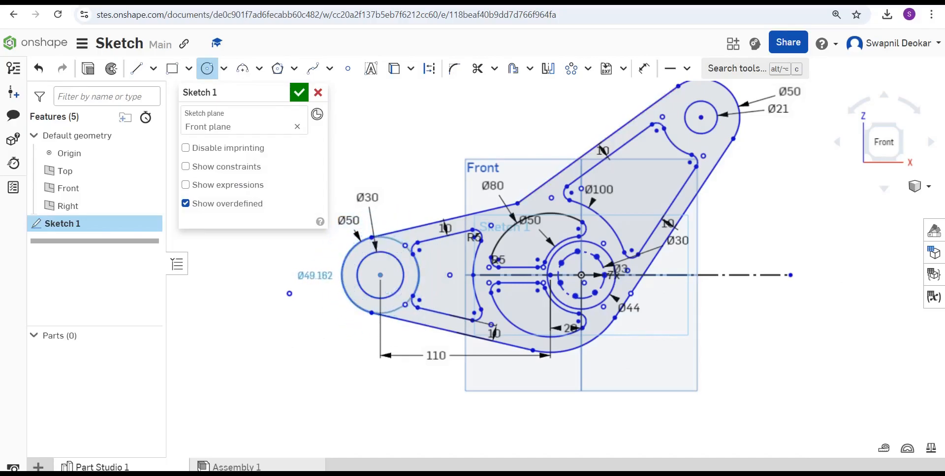
left_click(437, 245)
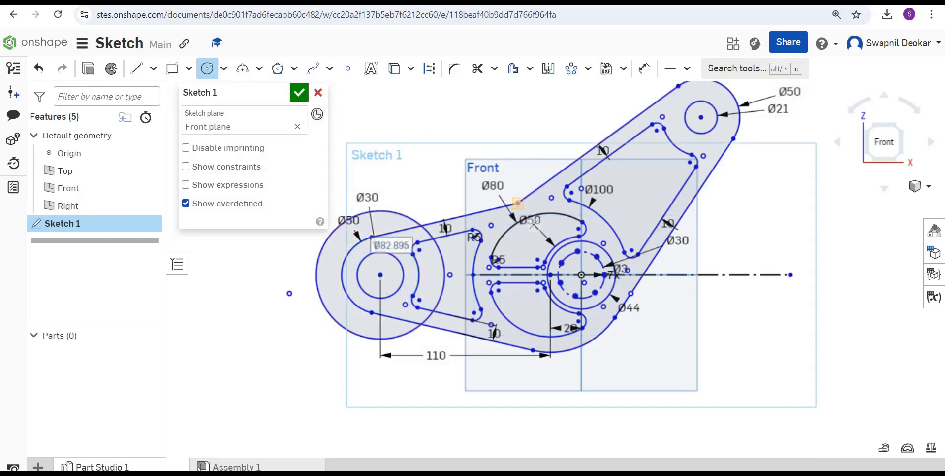
left_click(551, 276)
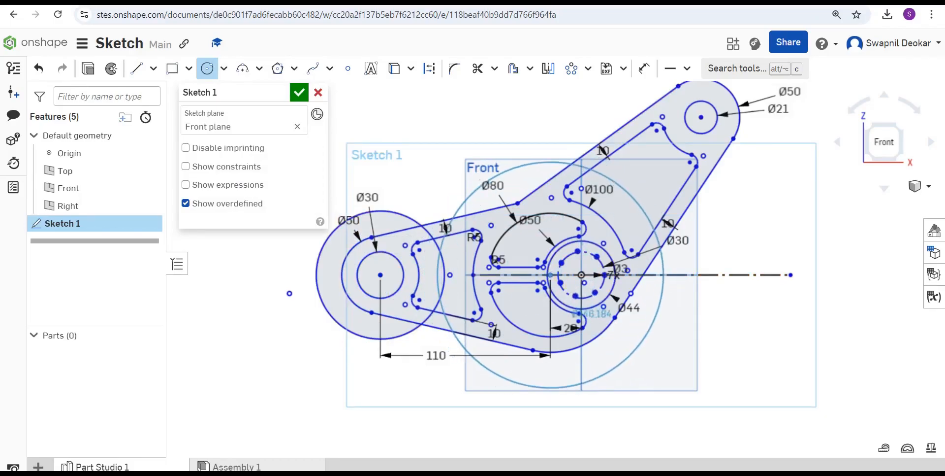
left_click(633, 352)
left_click(701, 117)
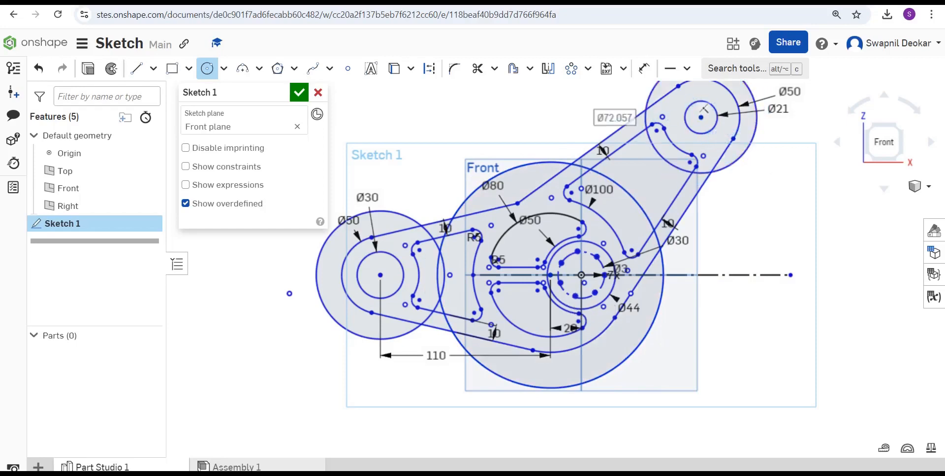
Dimension the new circle around the left boss to a diameter of 50 mm.
left_click(643, 68)
left_click(397, 213)
left_click(424, 160)
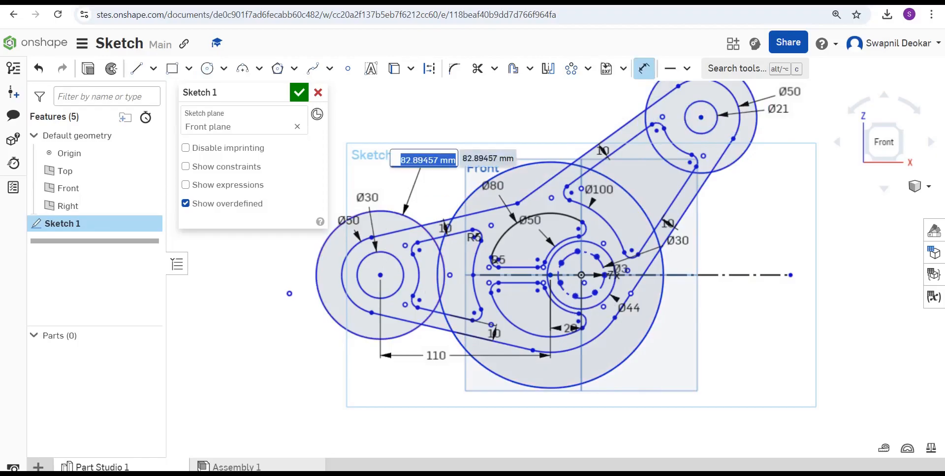
type("50")
key("Return")
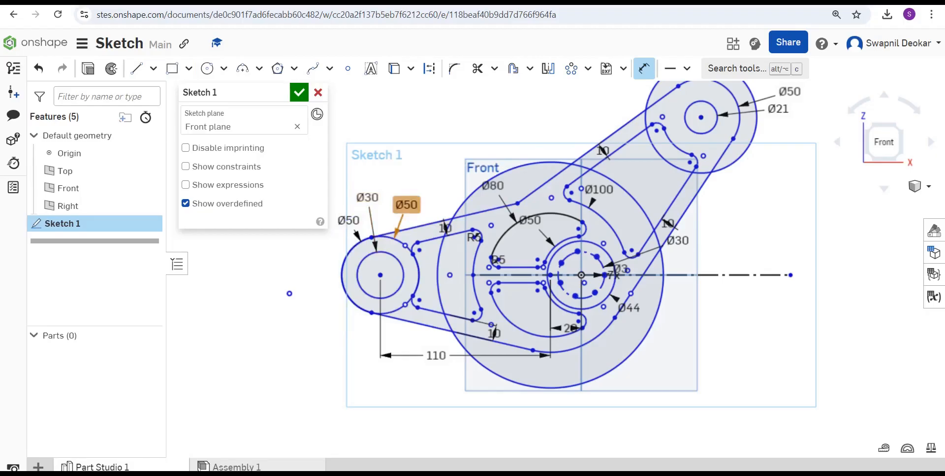
Dimension the new circle around the upper-right boss to a diameter of 50 mm.
scroll(364, 245, "down", 3)
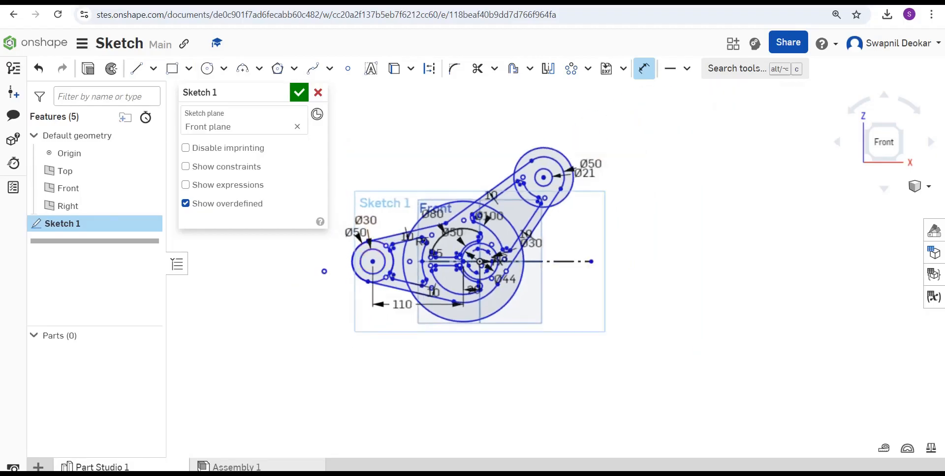
scroll(544, 154, "up", 3)
left_click(583, 162)
left_click(602, 136)
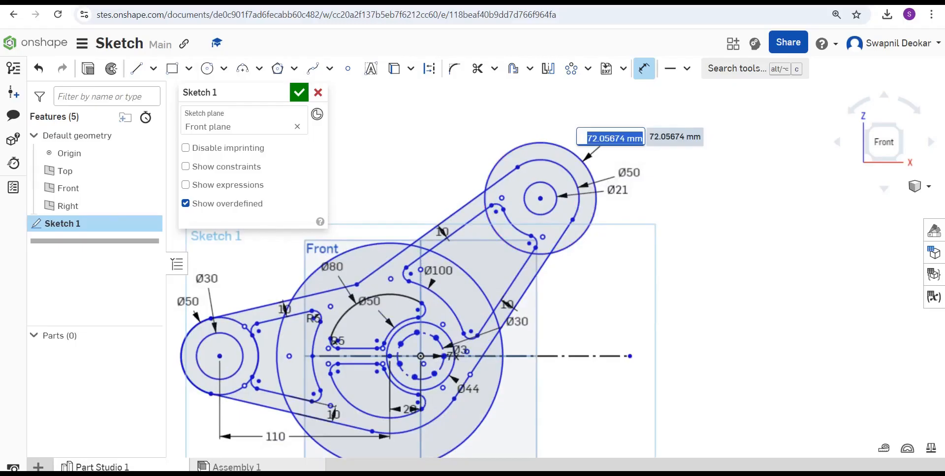
type("50")
key("Return")
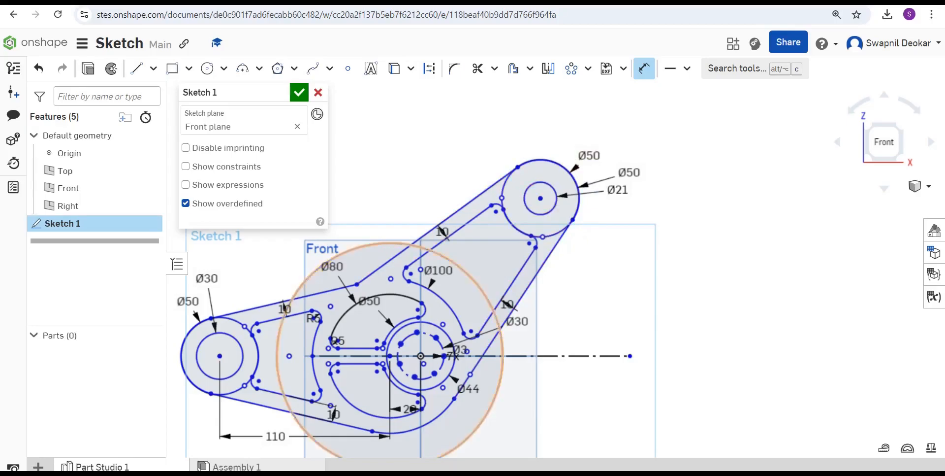
Size the new circle around the hub to a diameter of 100 mm and delete its added dimension.
left_click(381, 242)
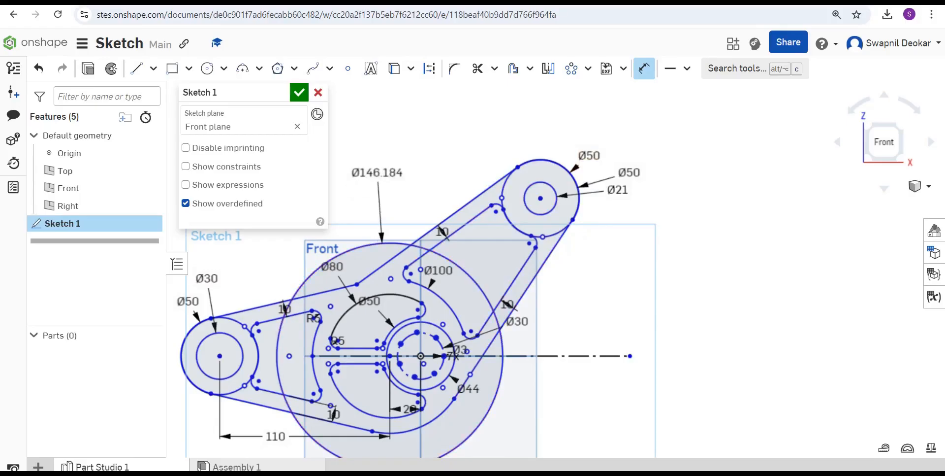
left_click(376, 172)
type("100")
key("Return")
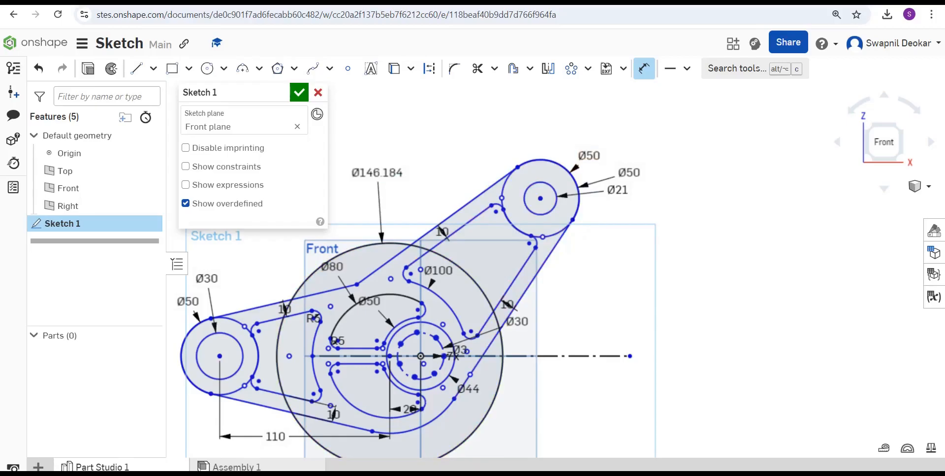
left_click(381, 230)
key("Delete")
scroll(640, 340, "down", 3)
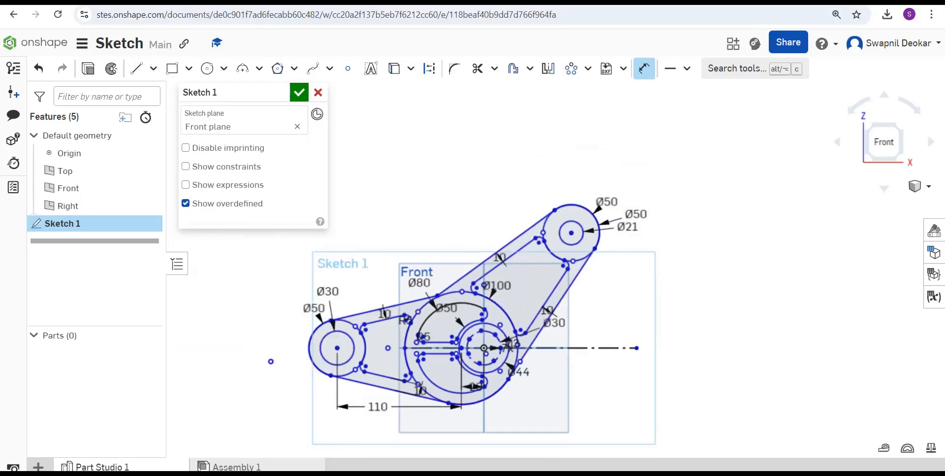